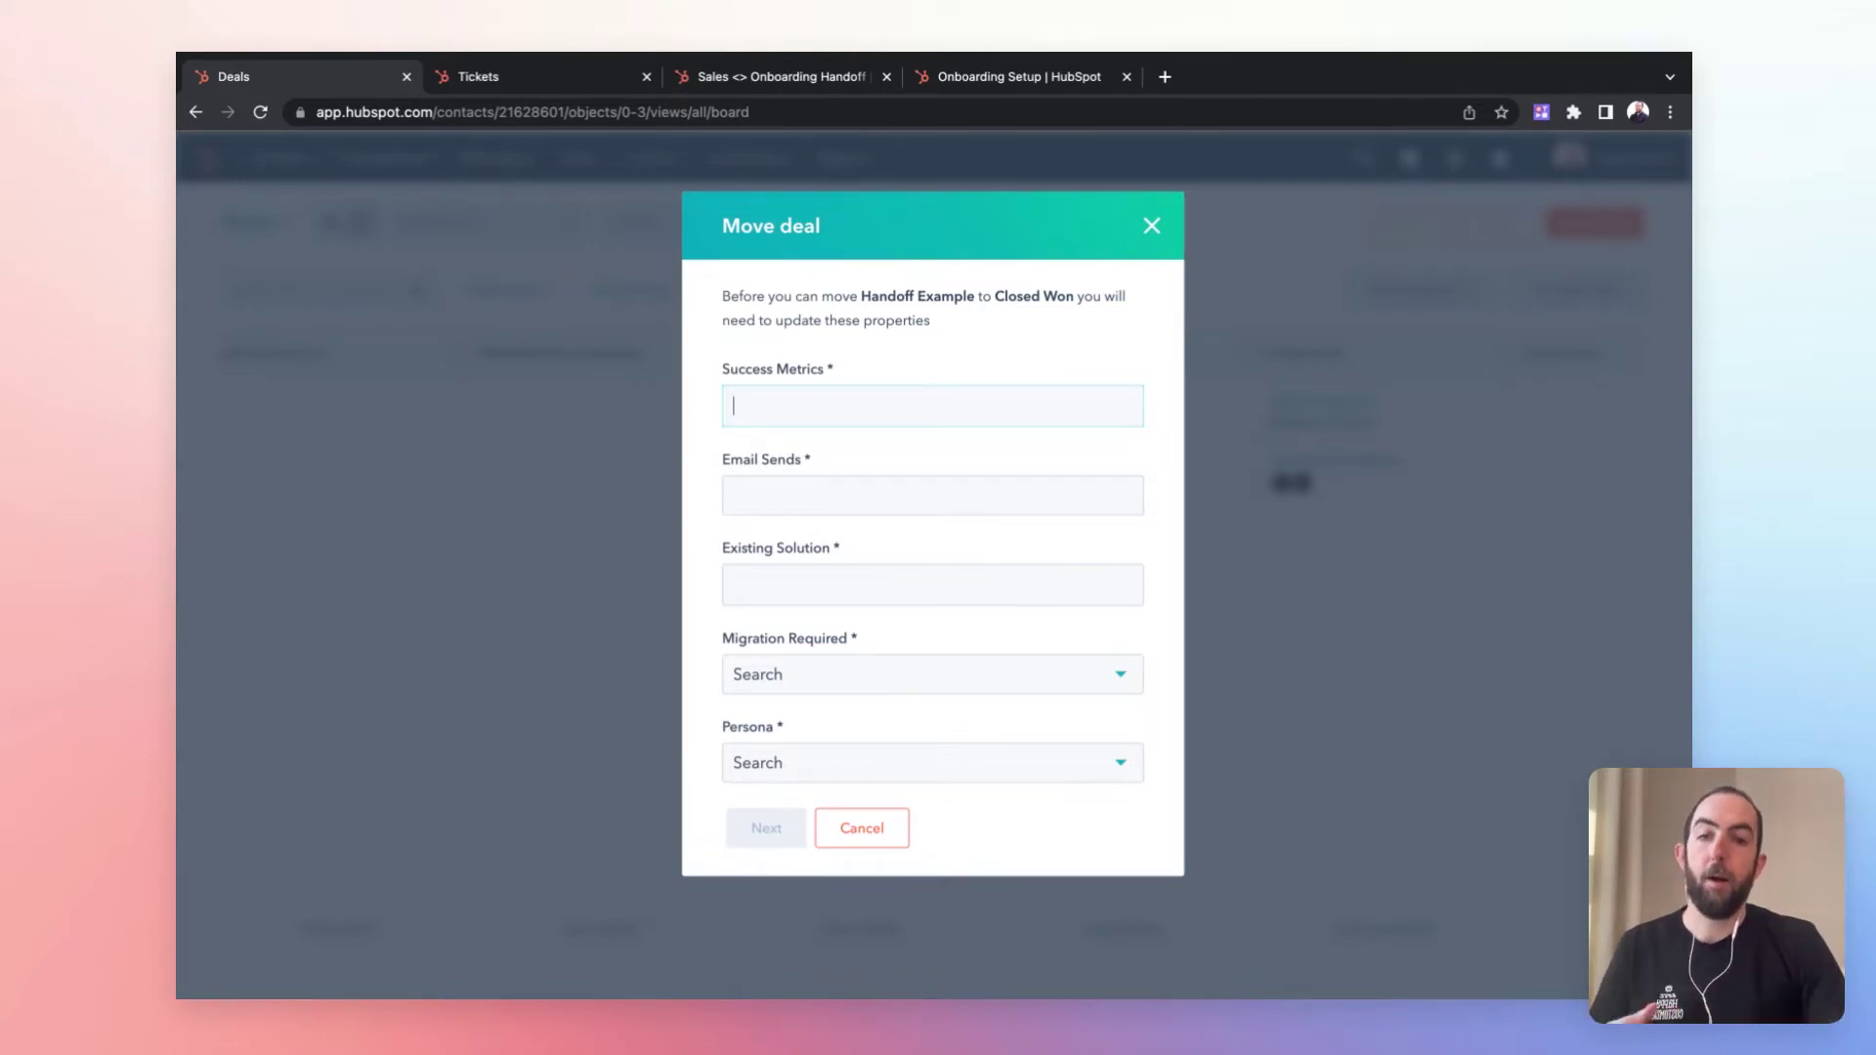
Back out of the Persona dropdown and cancel moving the deal to Closed Won.
click(899, 766)
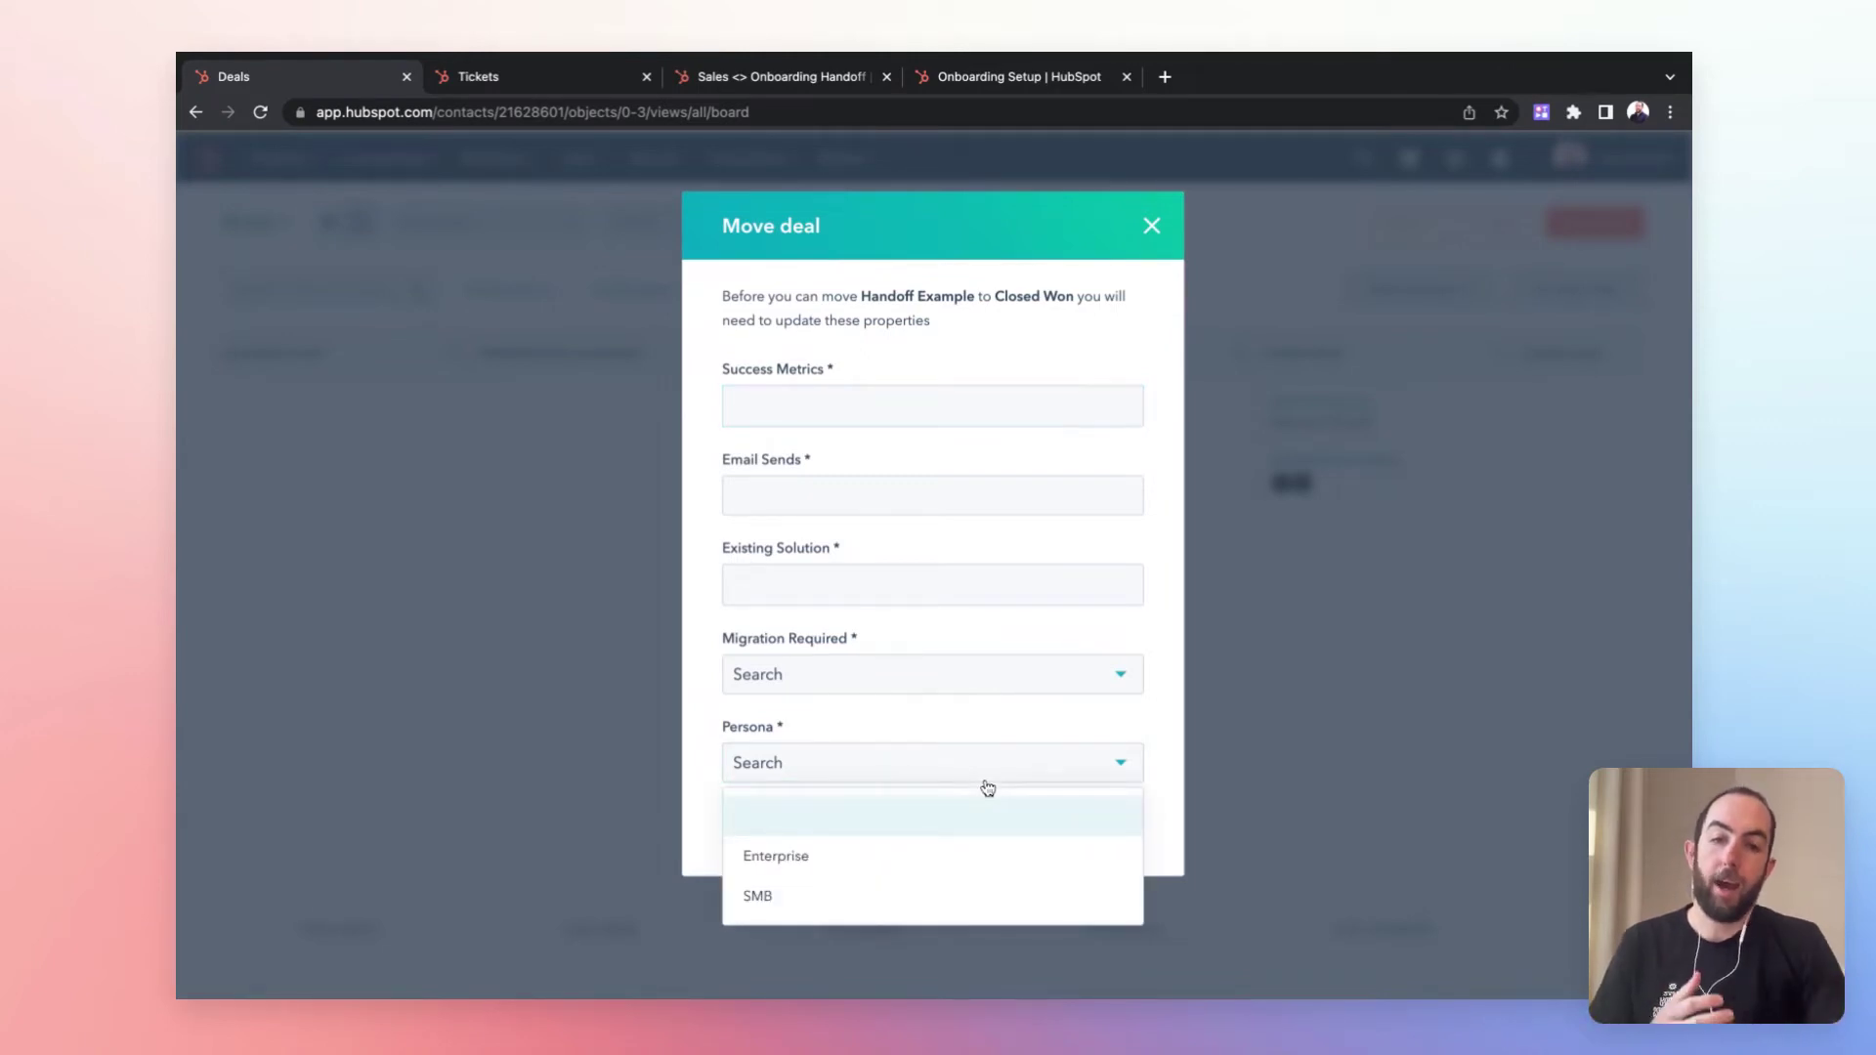
click(1038, 734)
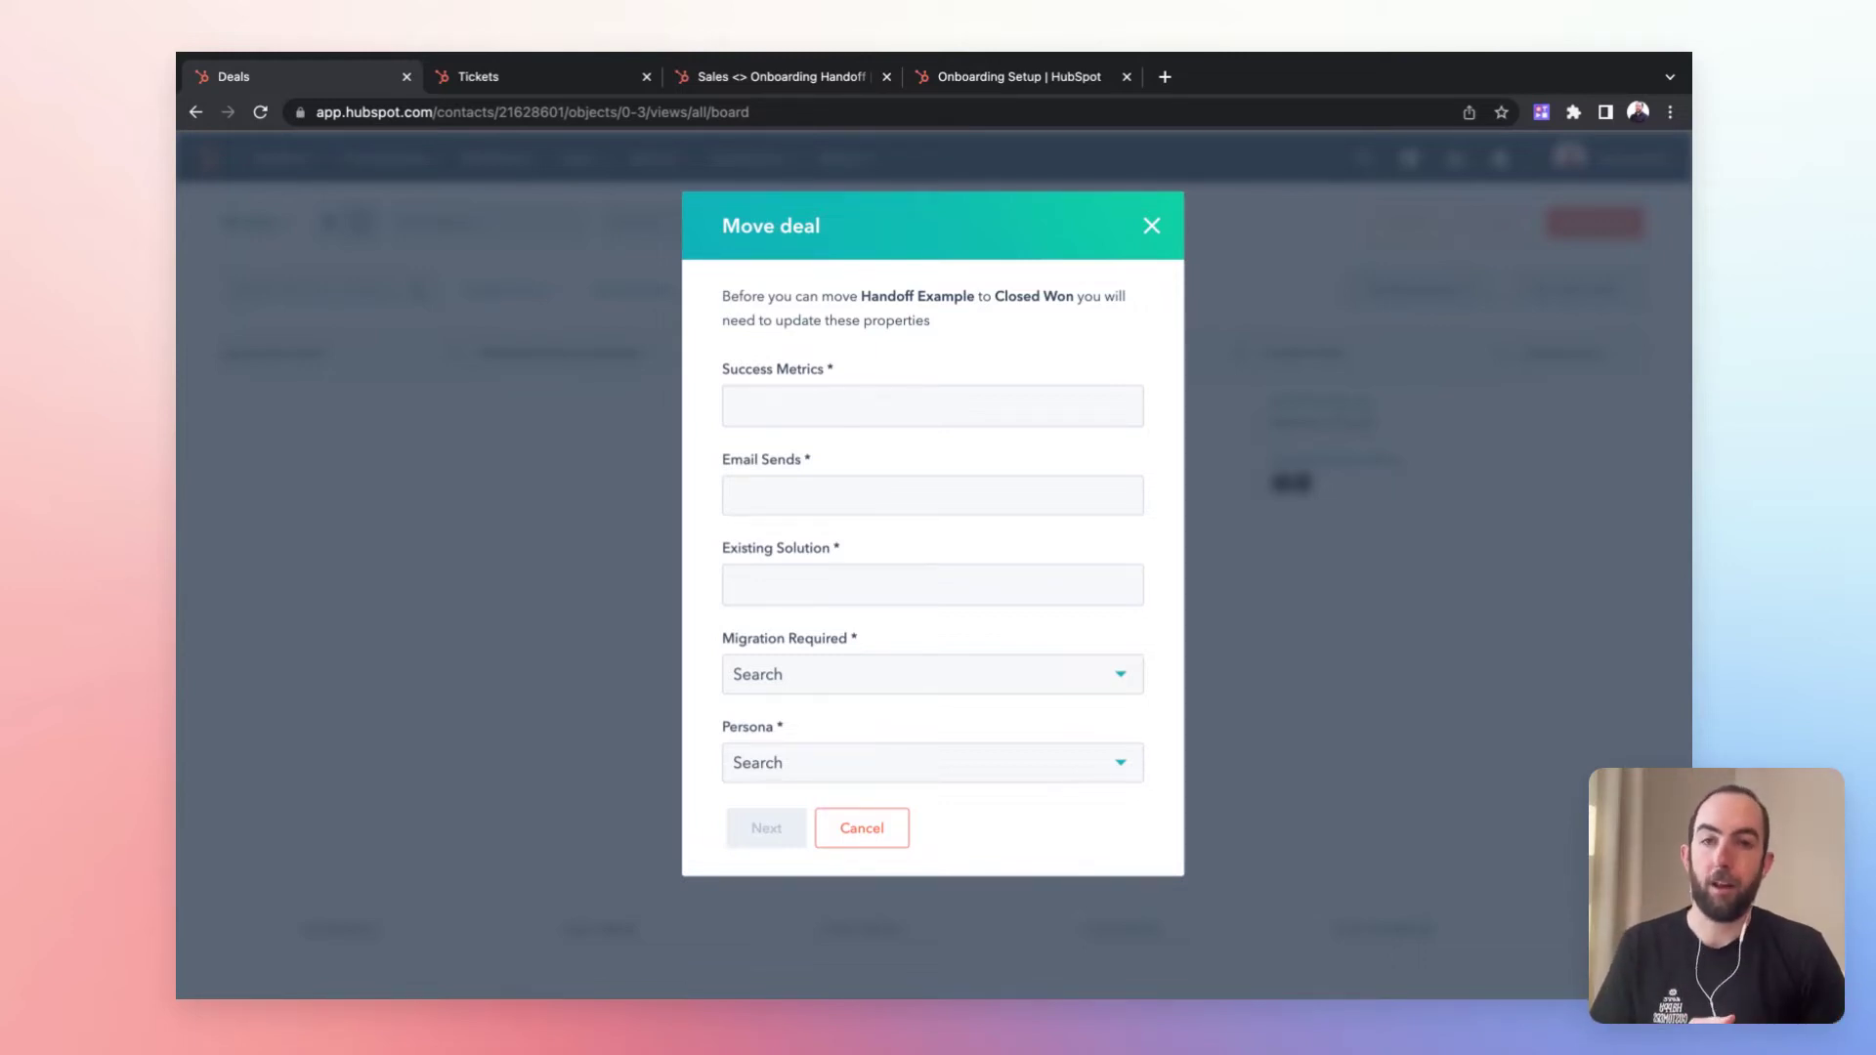
click(865, 827)
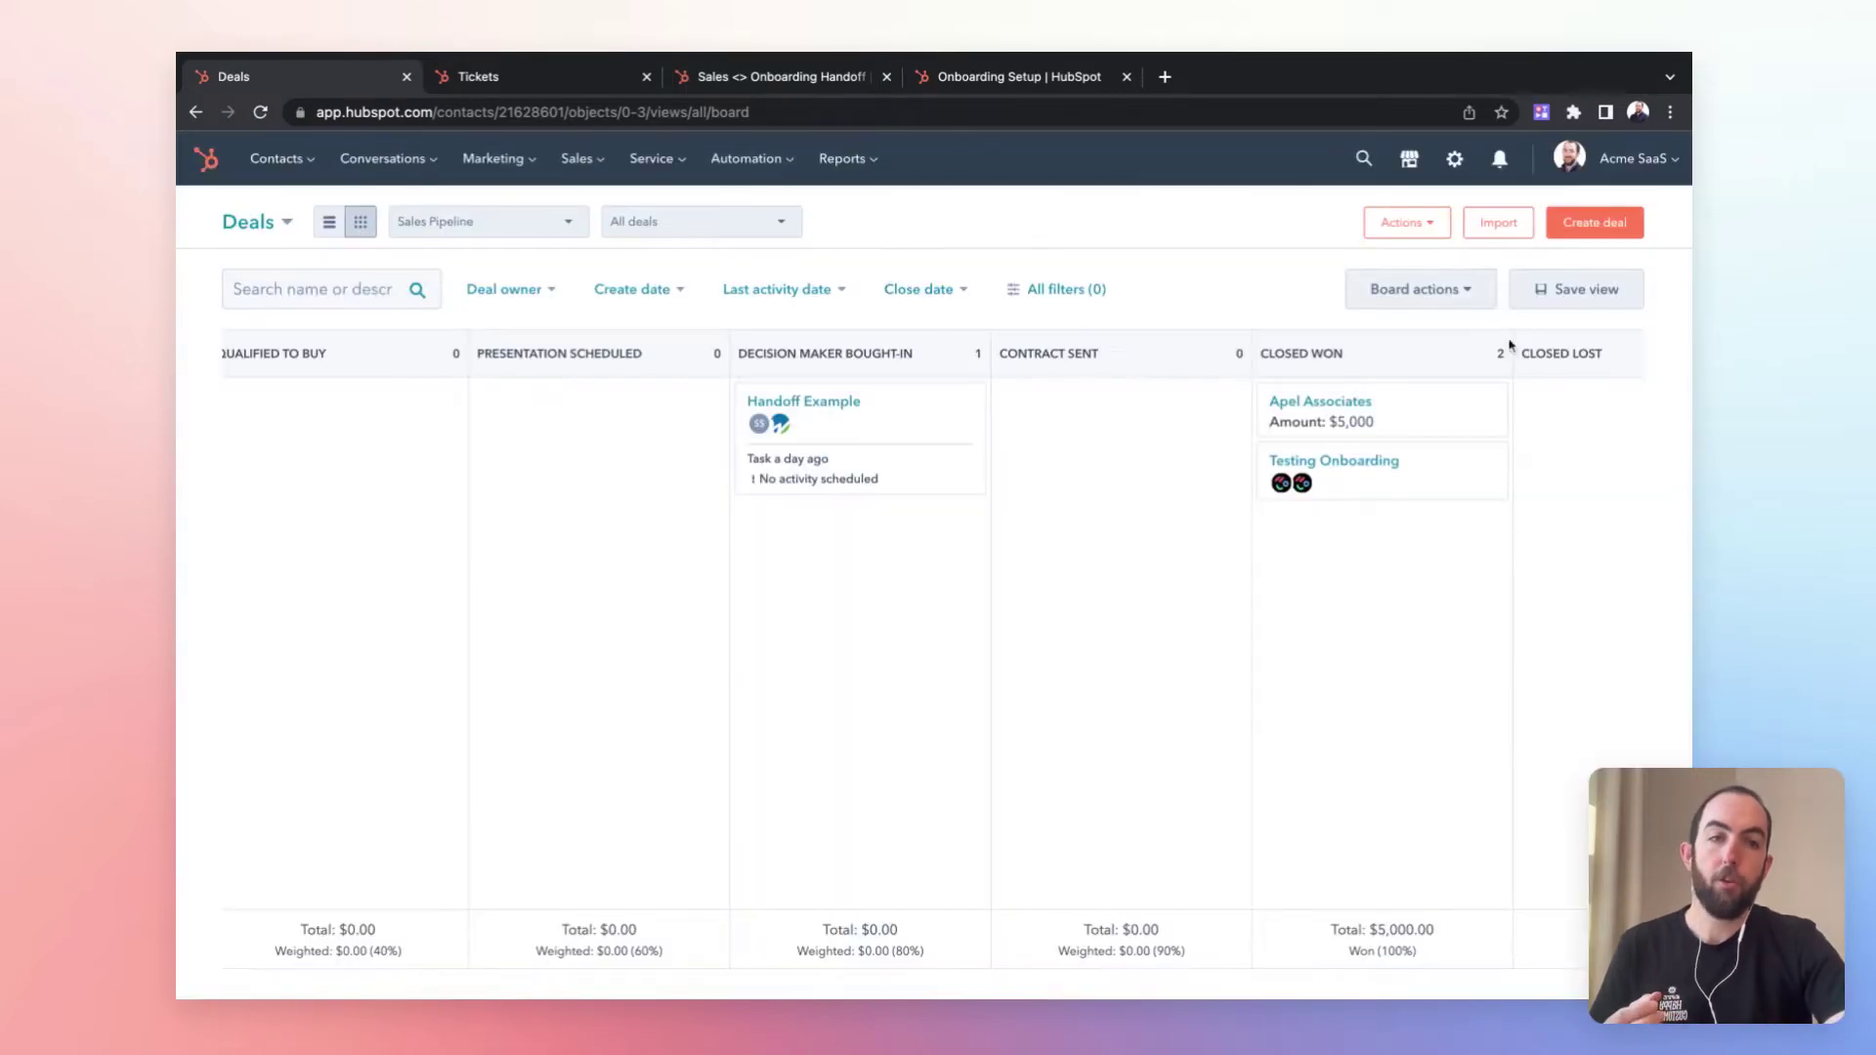
Check the Closed won stage's required properties in Edit stages, then return to the Deals board.
click(1471, 299)
click(1427, 422)
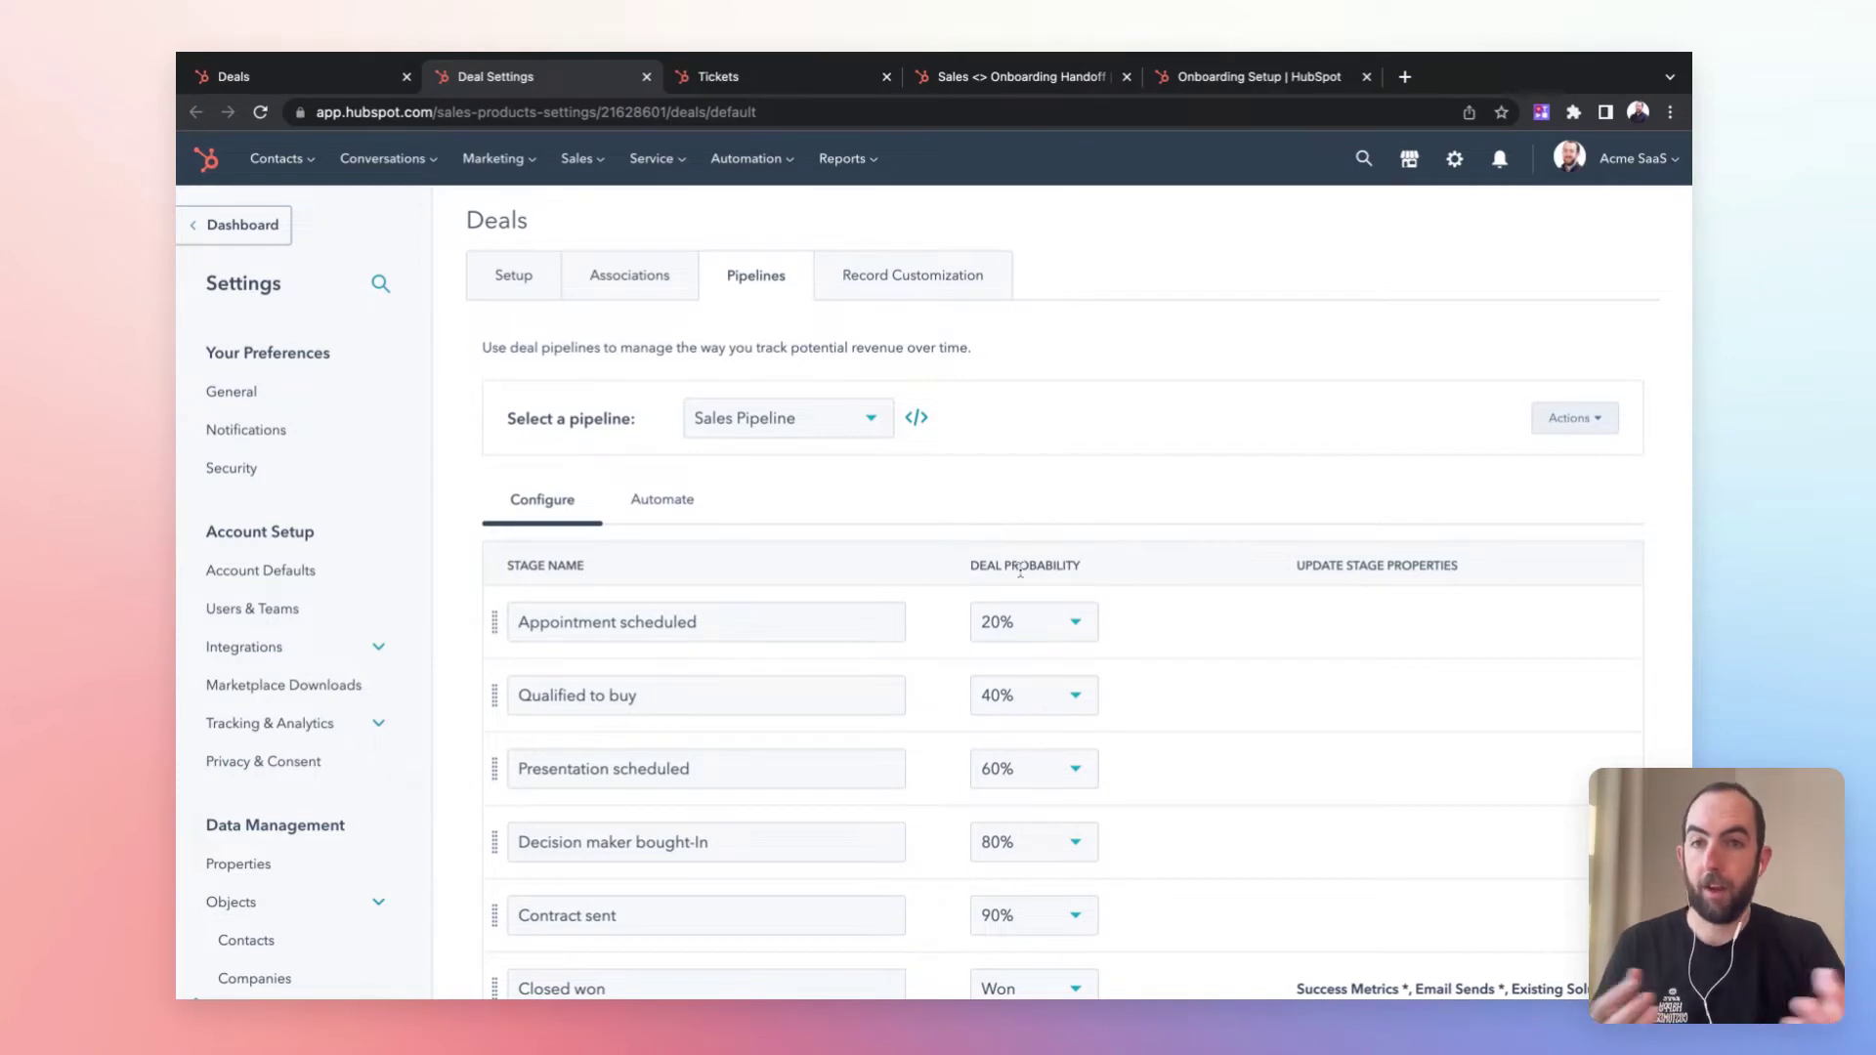
scroll(948, 486, down, 5)
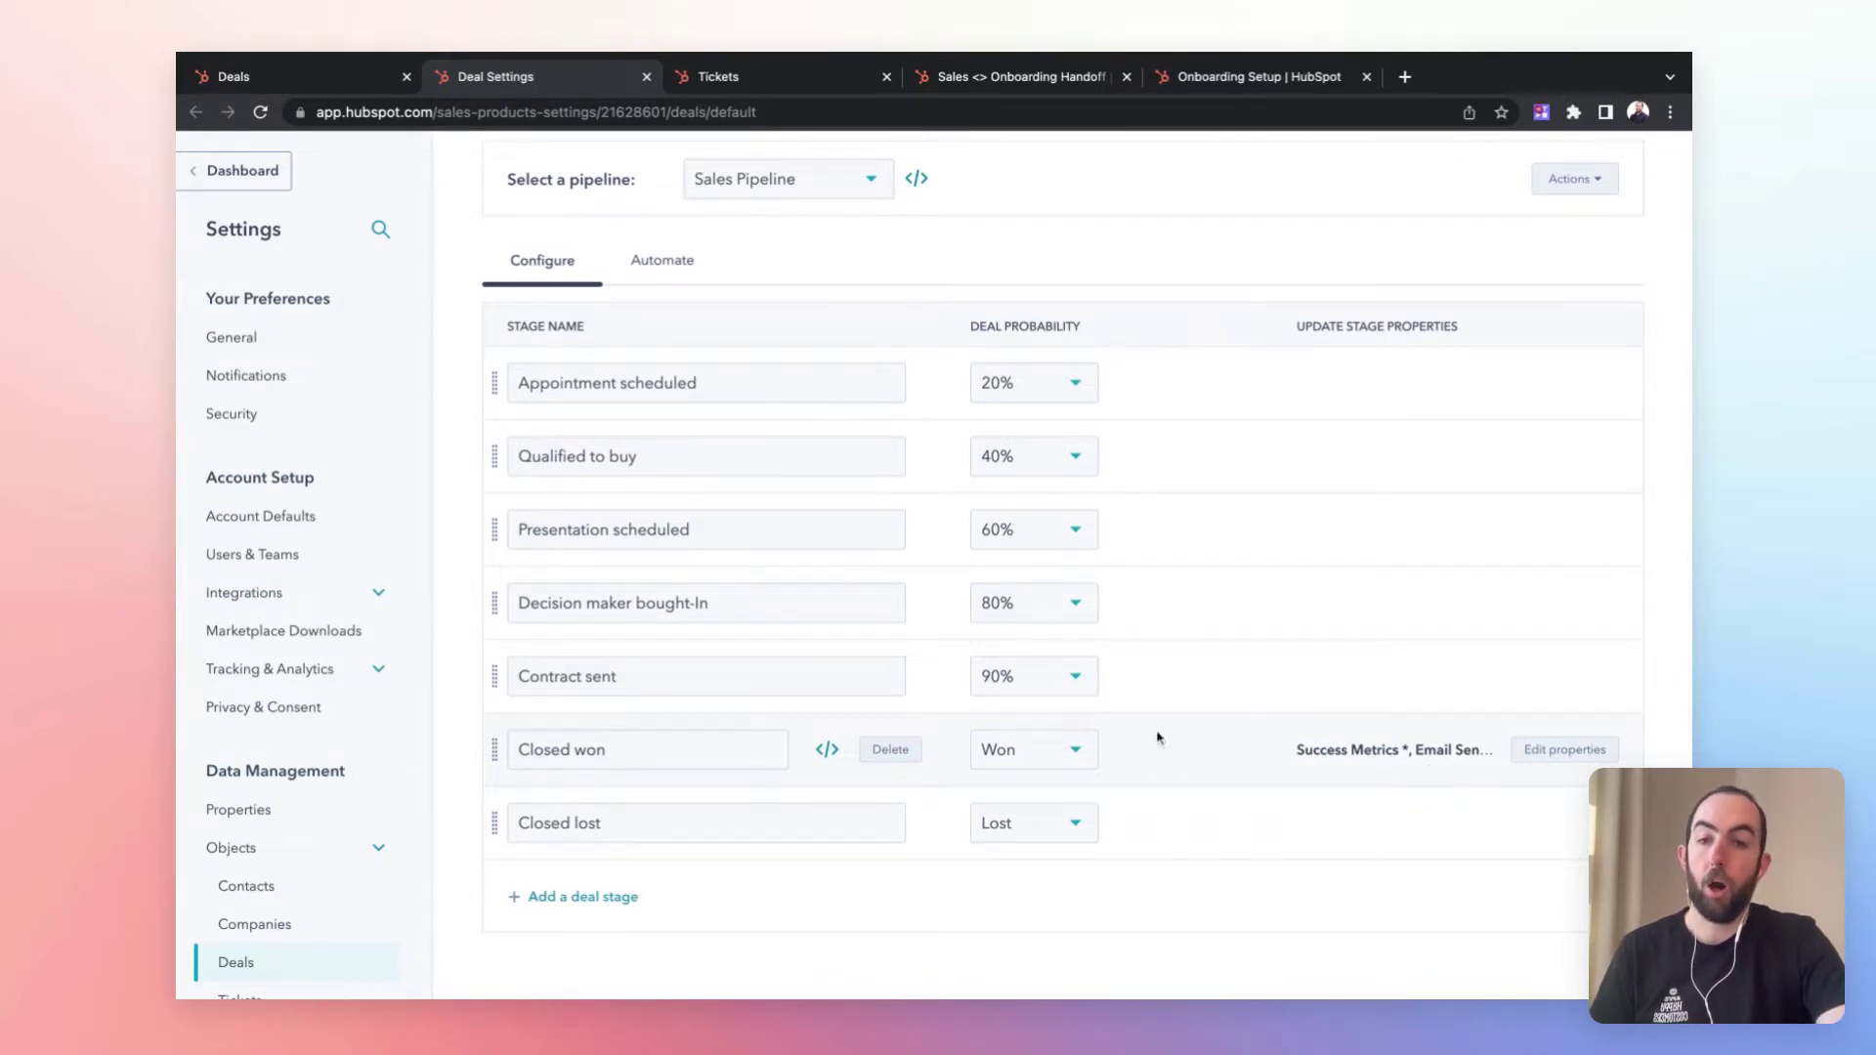
click(1556, 760)
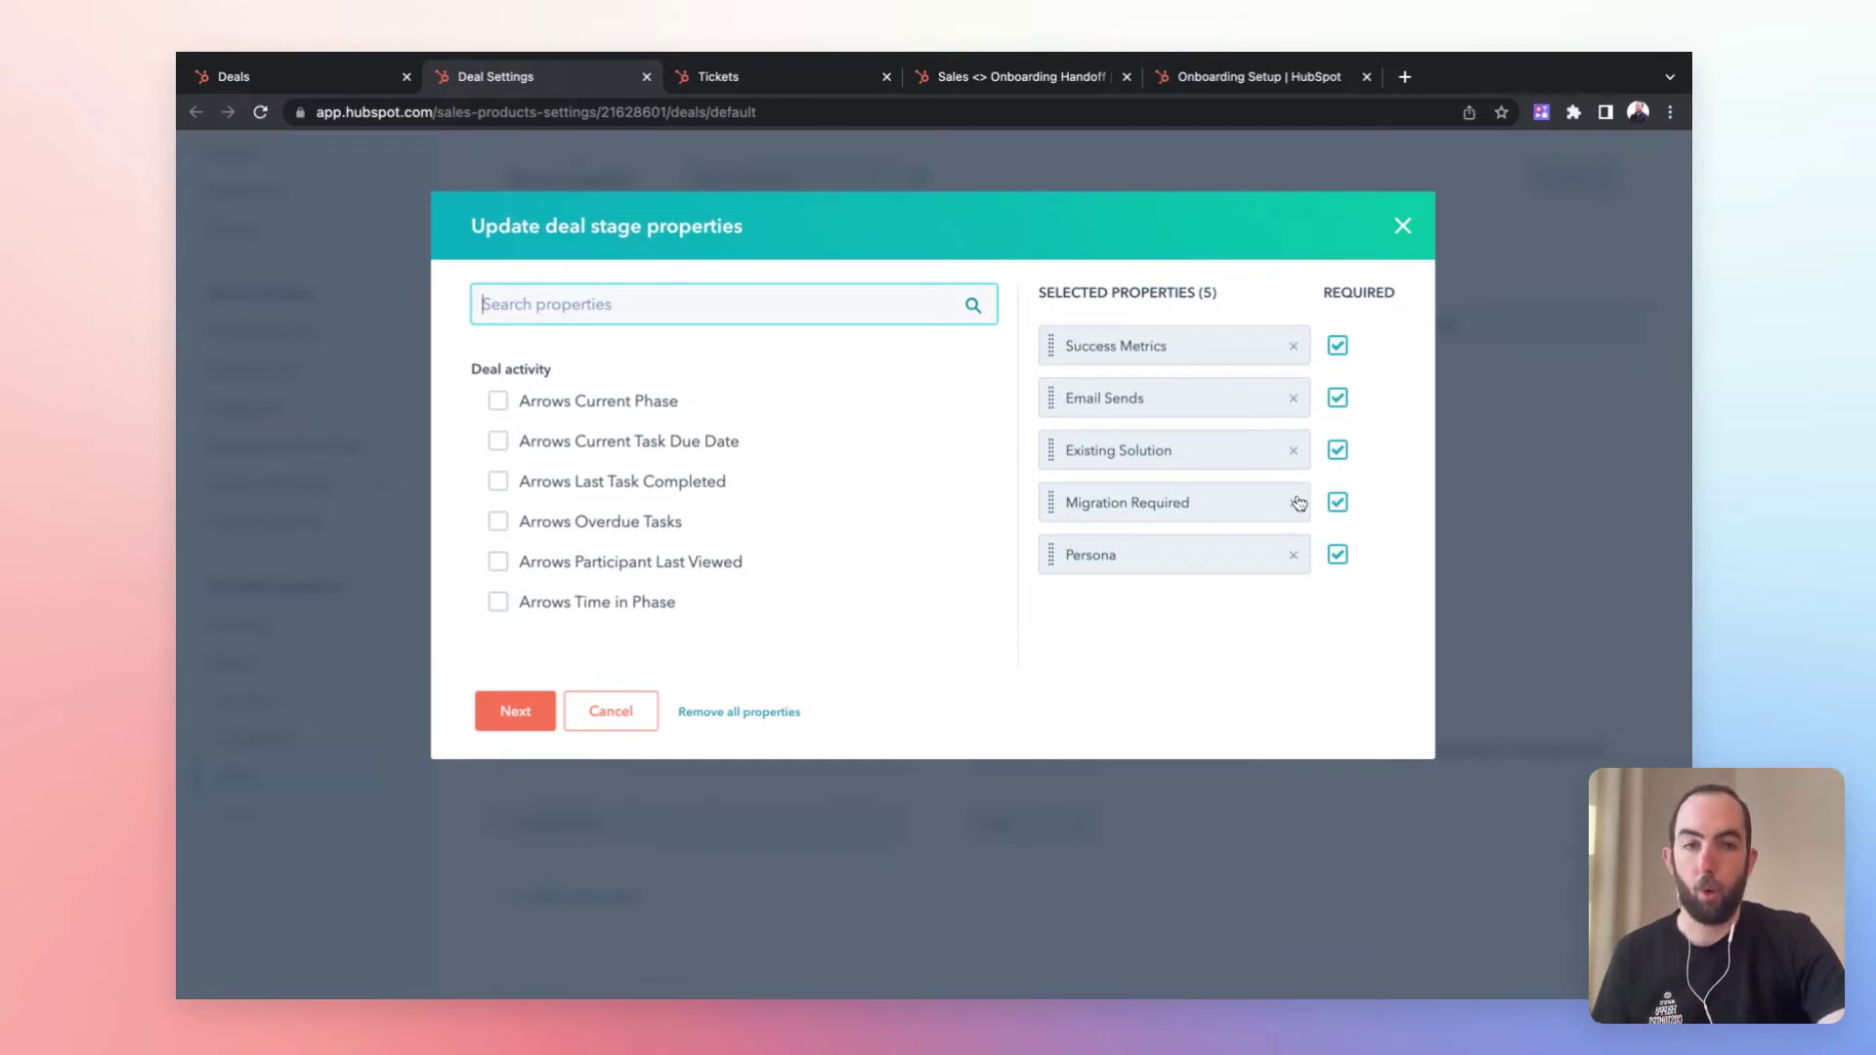
click(1403, 226)
scroll(977, 489, up, 5)
click(604, 179)
click(584, 219)
Drag Handoff Example into Closed Won, entering success metric 'increase retention 5%' and 7,500 email sends.
scroll(964, 503, right, 2)
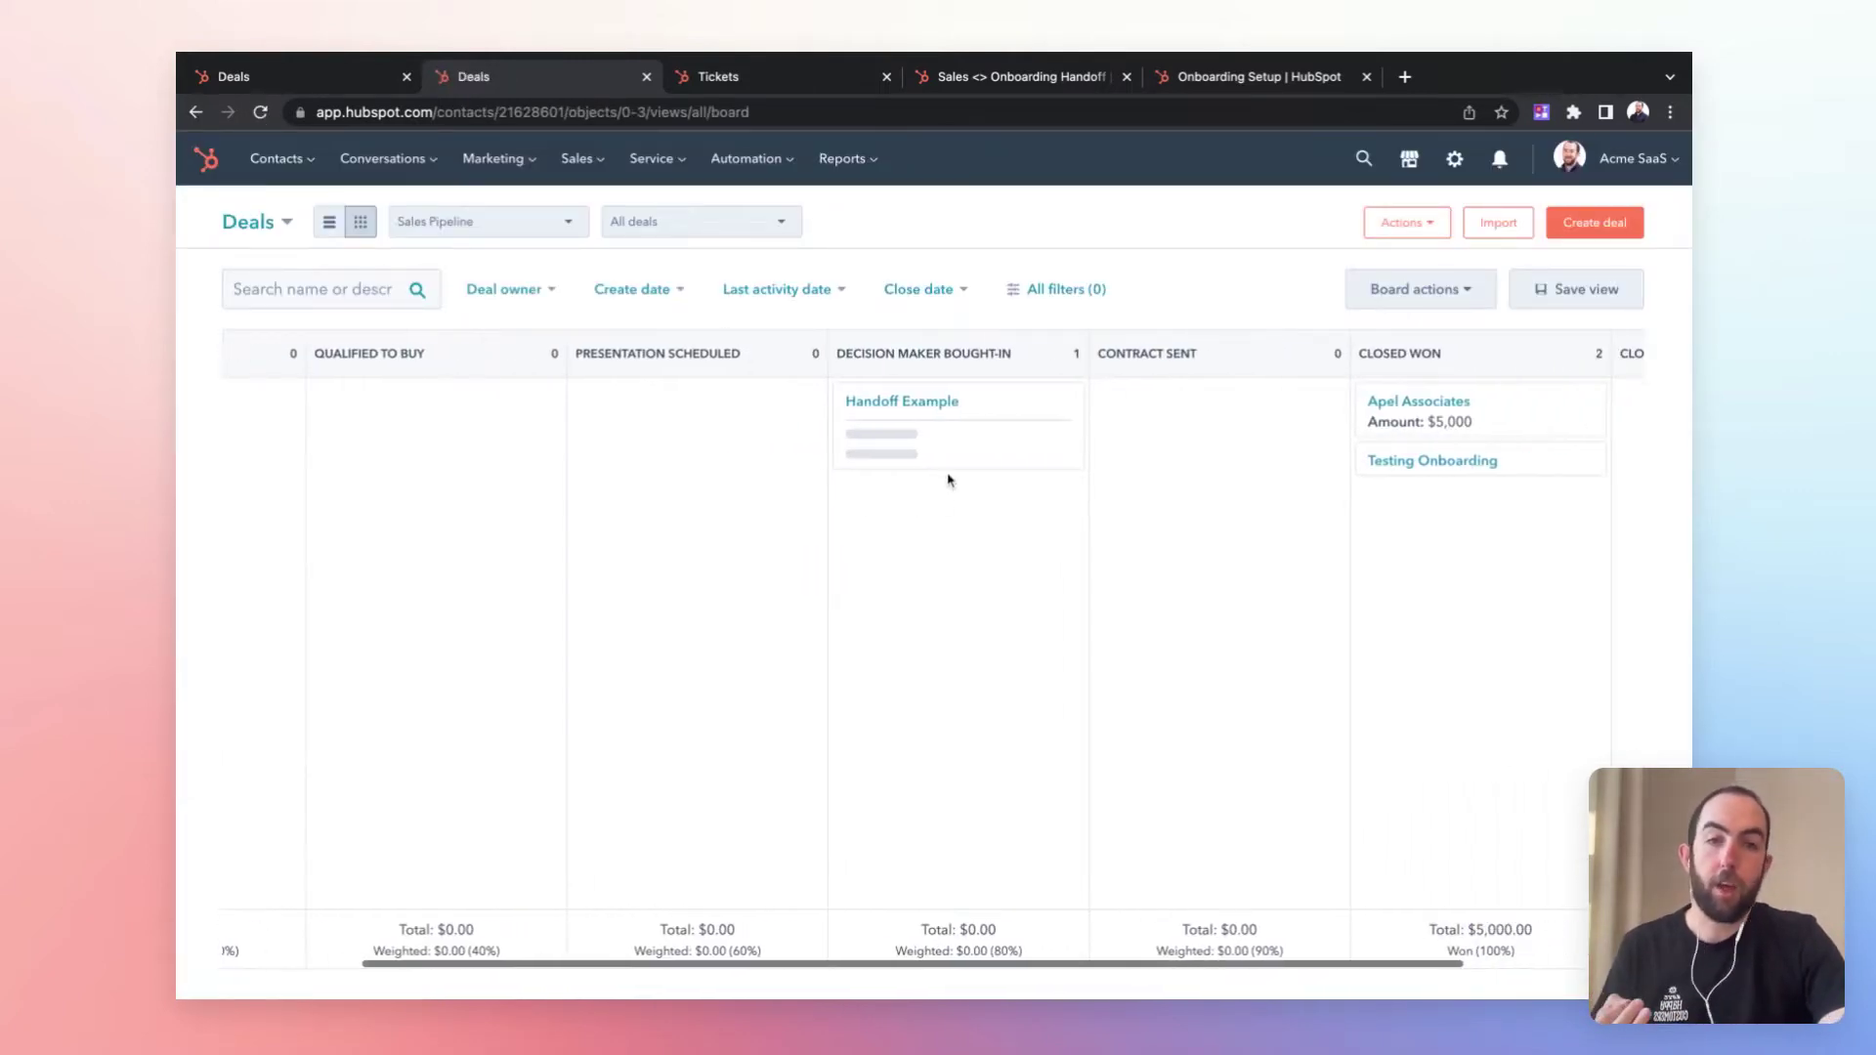
drag(909, 411, 1407, 533)
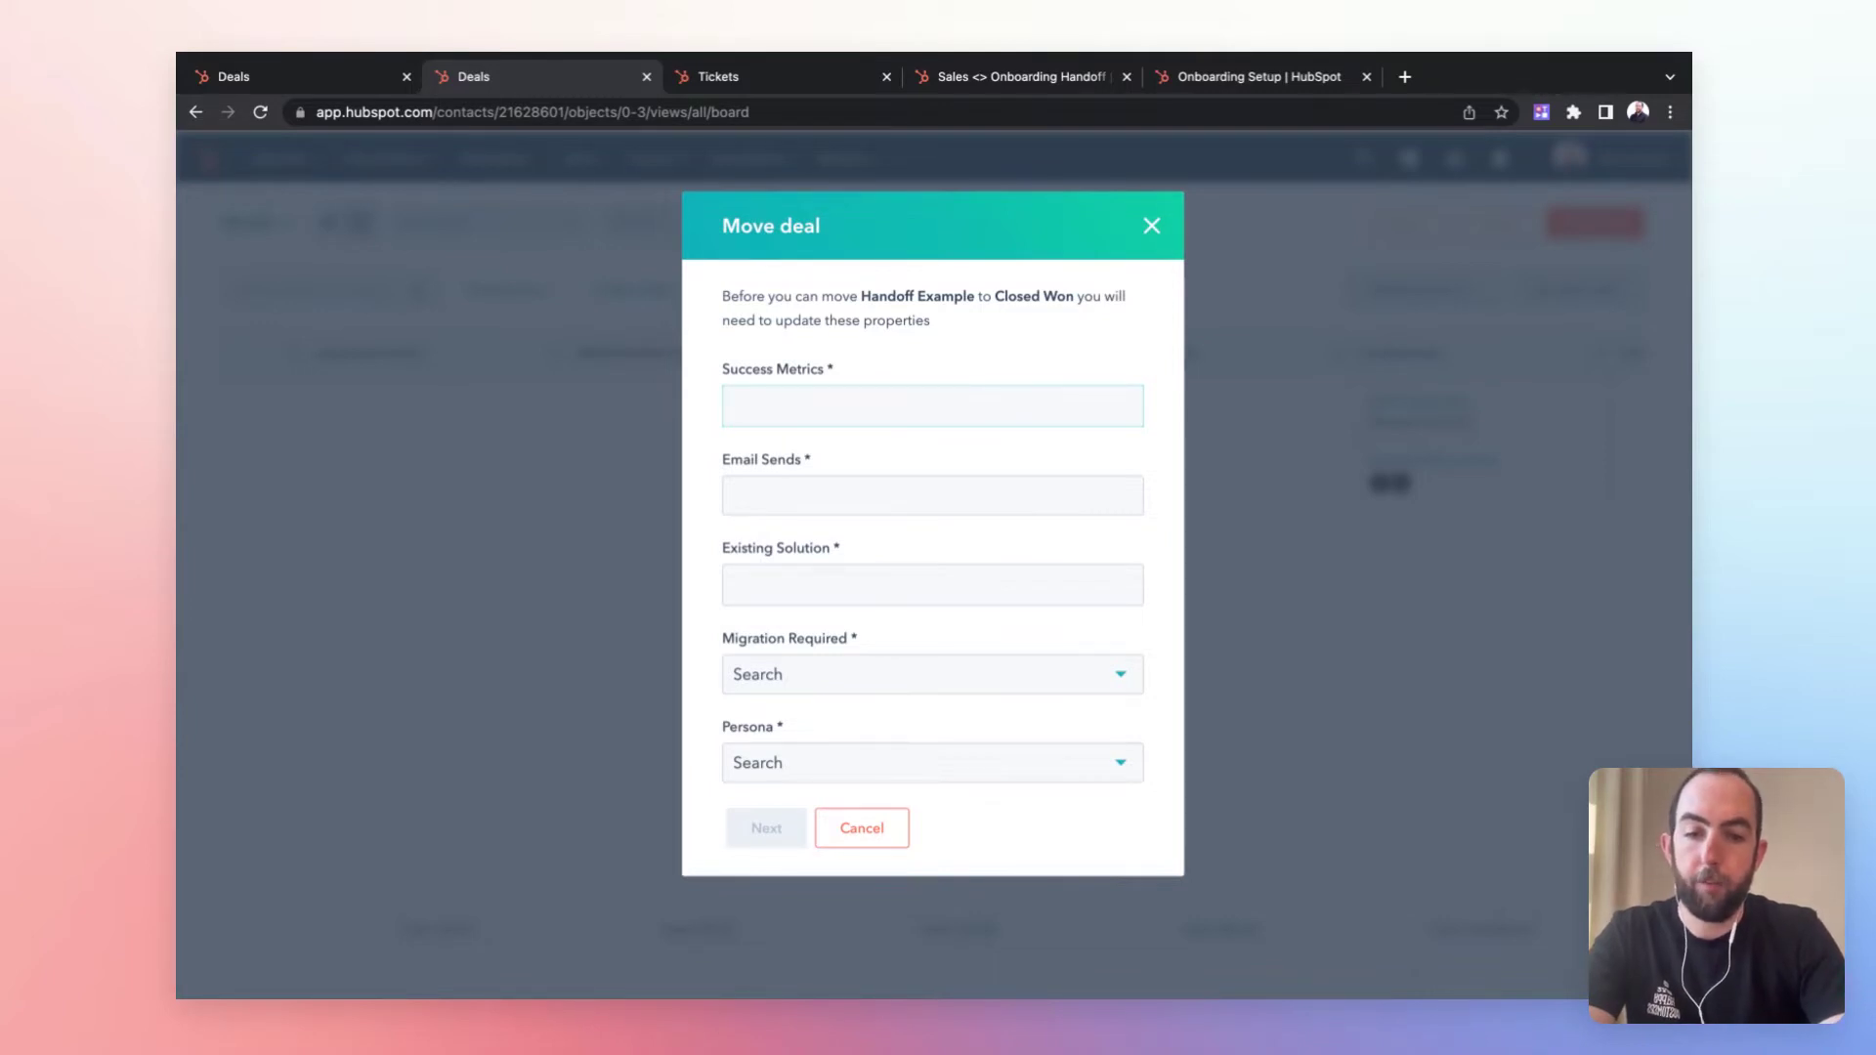
text(increase re)
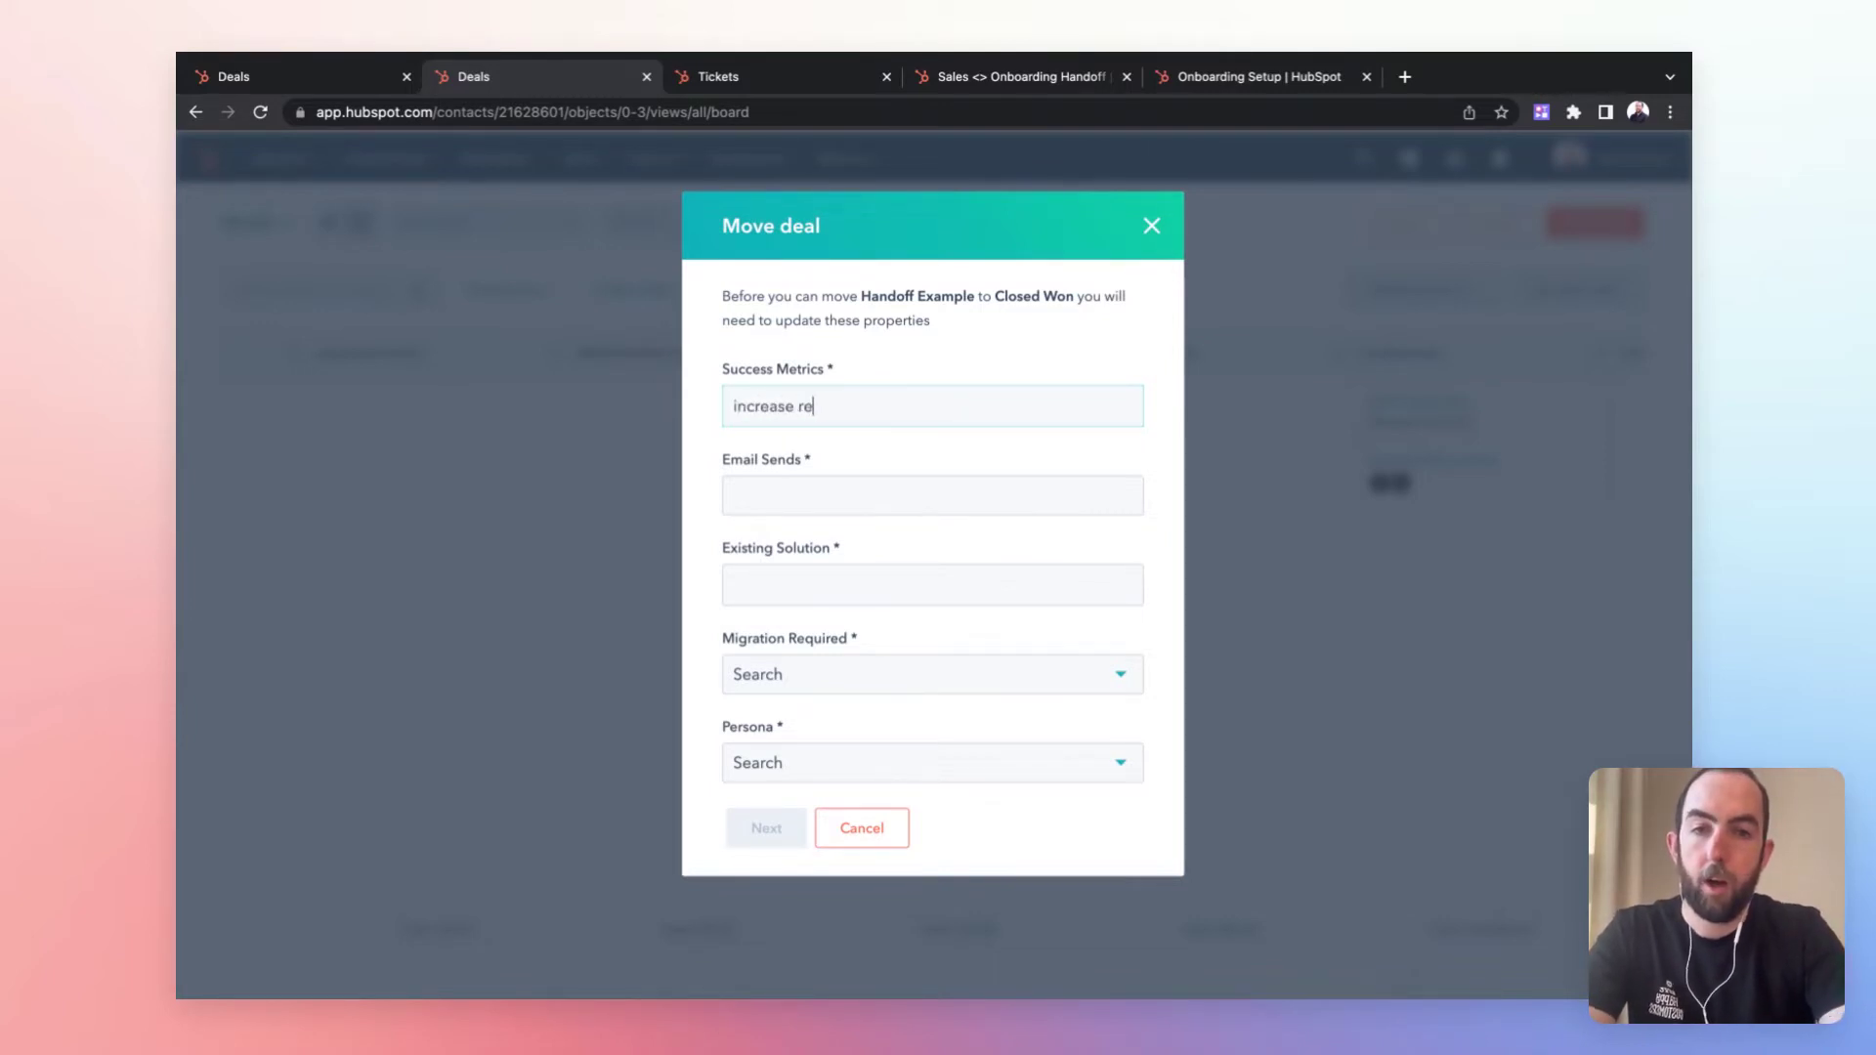
text(tent)
key(BackSpace)
key(BackSpace)
key(BackSpace)
text(ention )
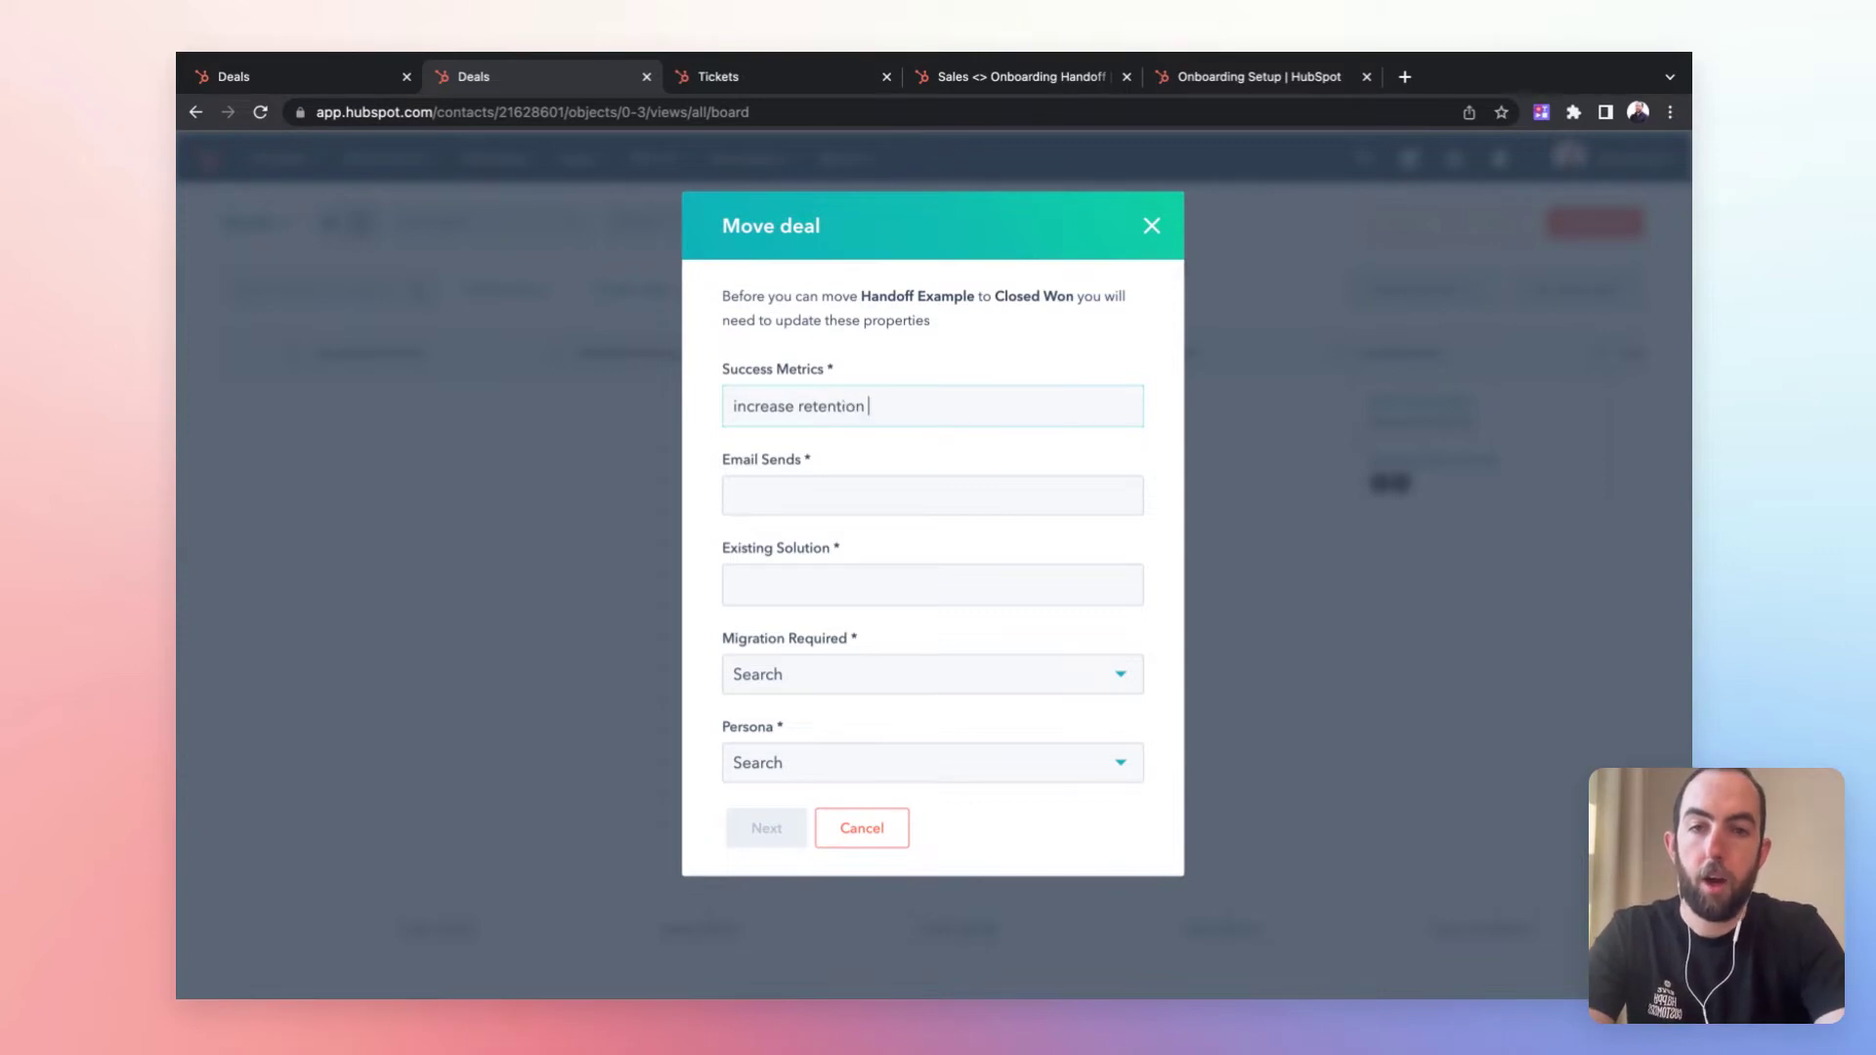
text(5%)
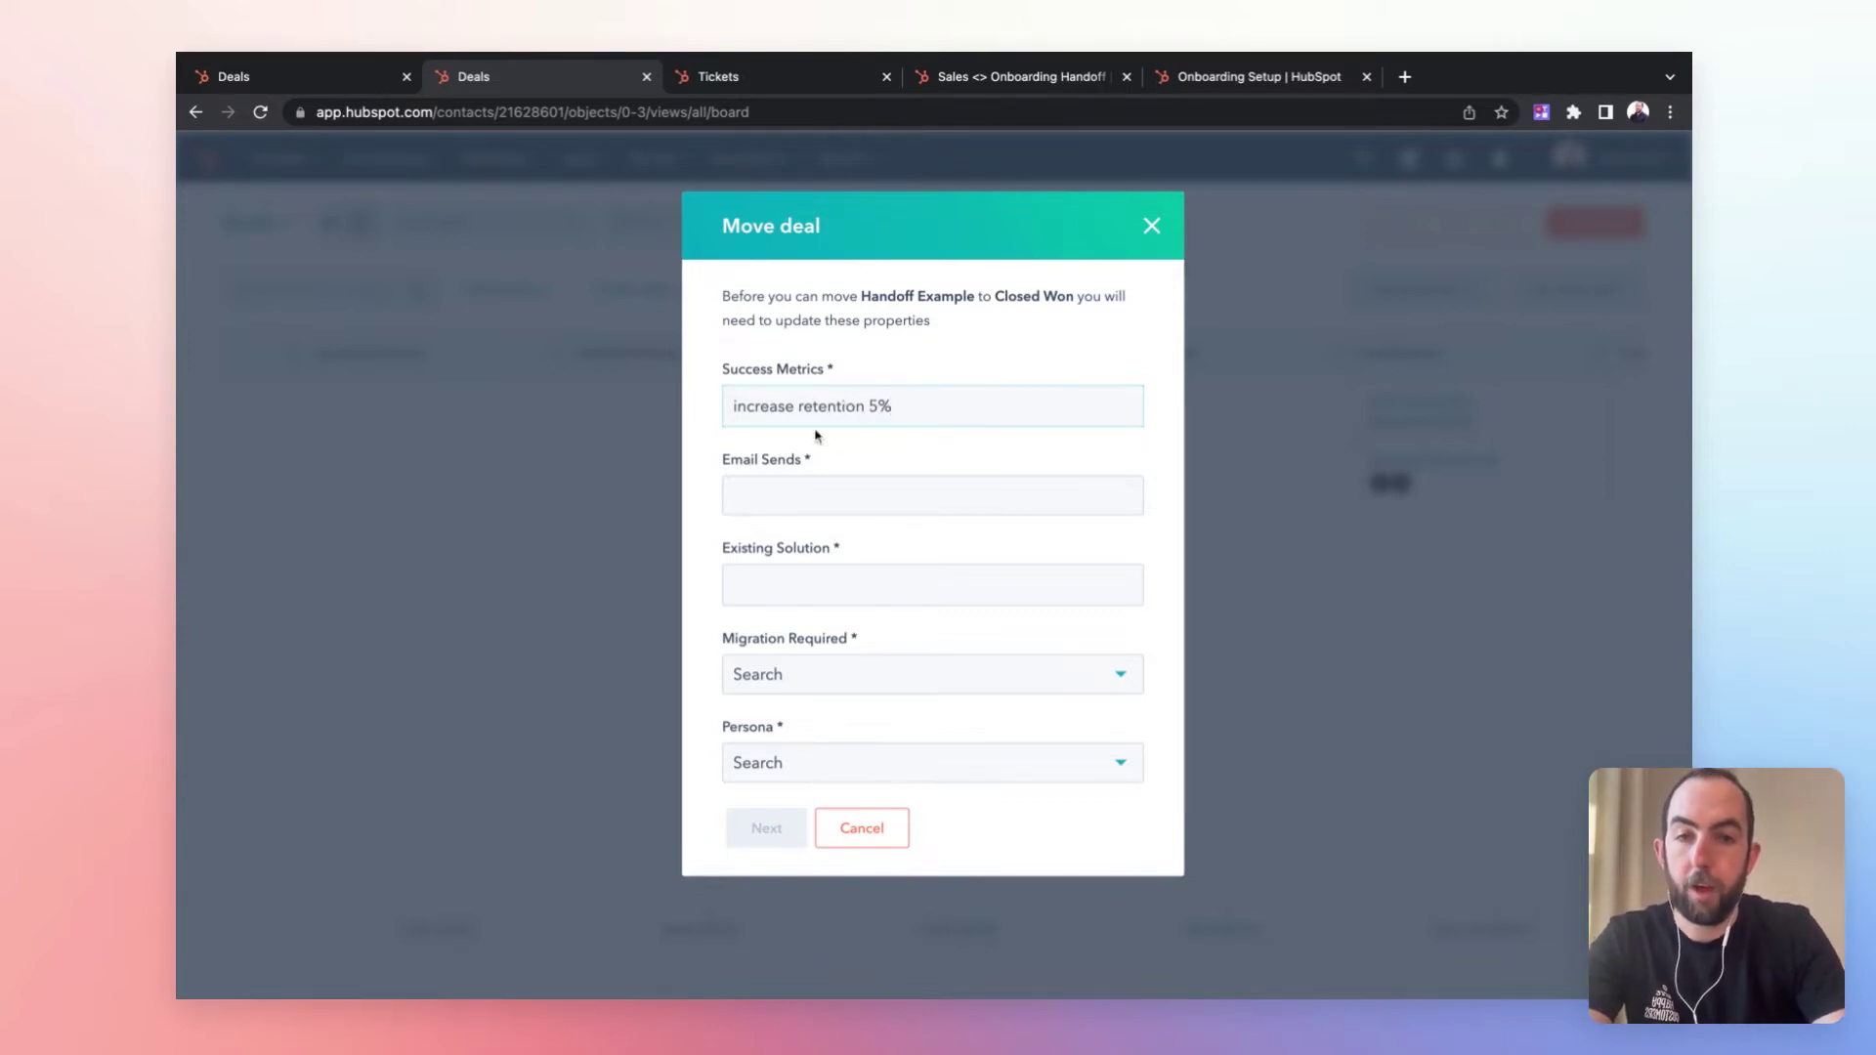
click(826, 485)
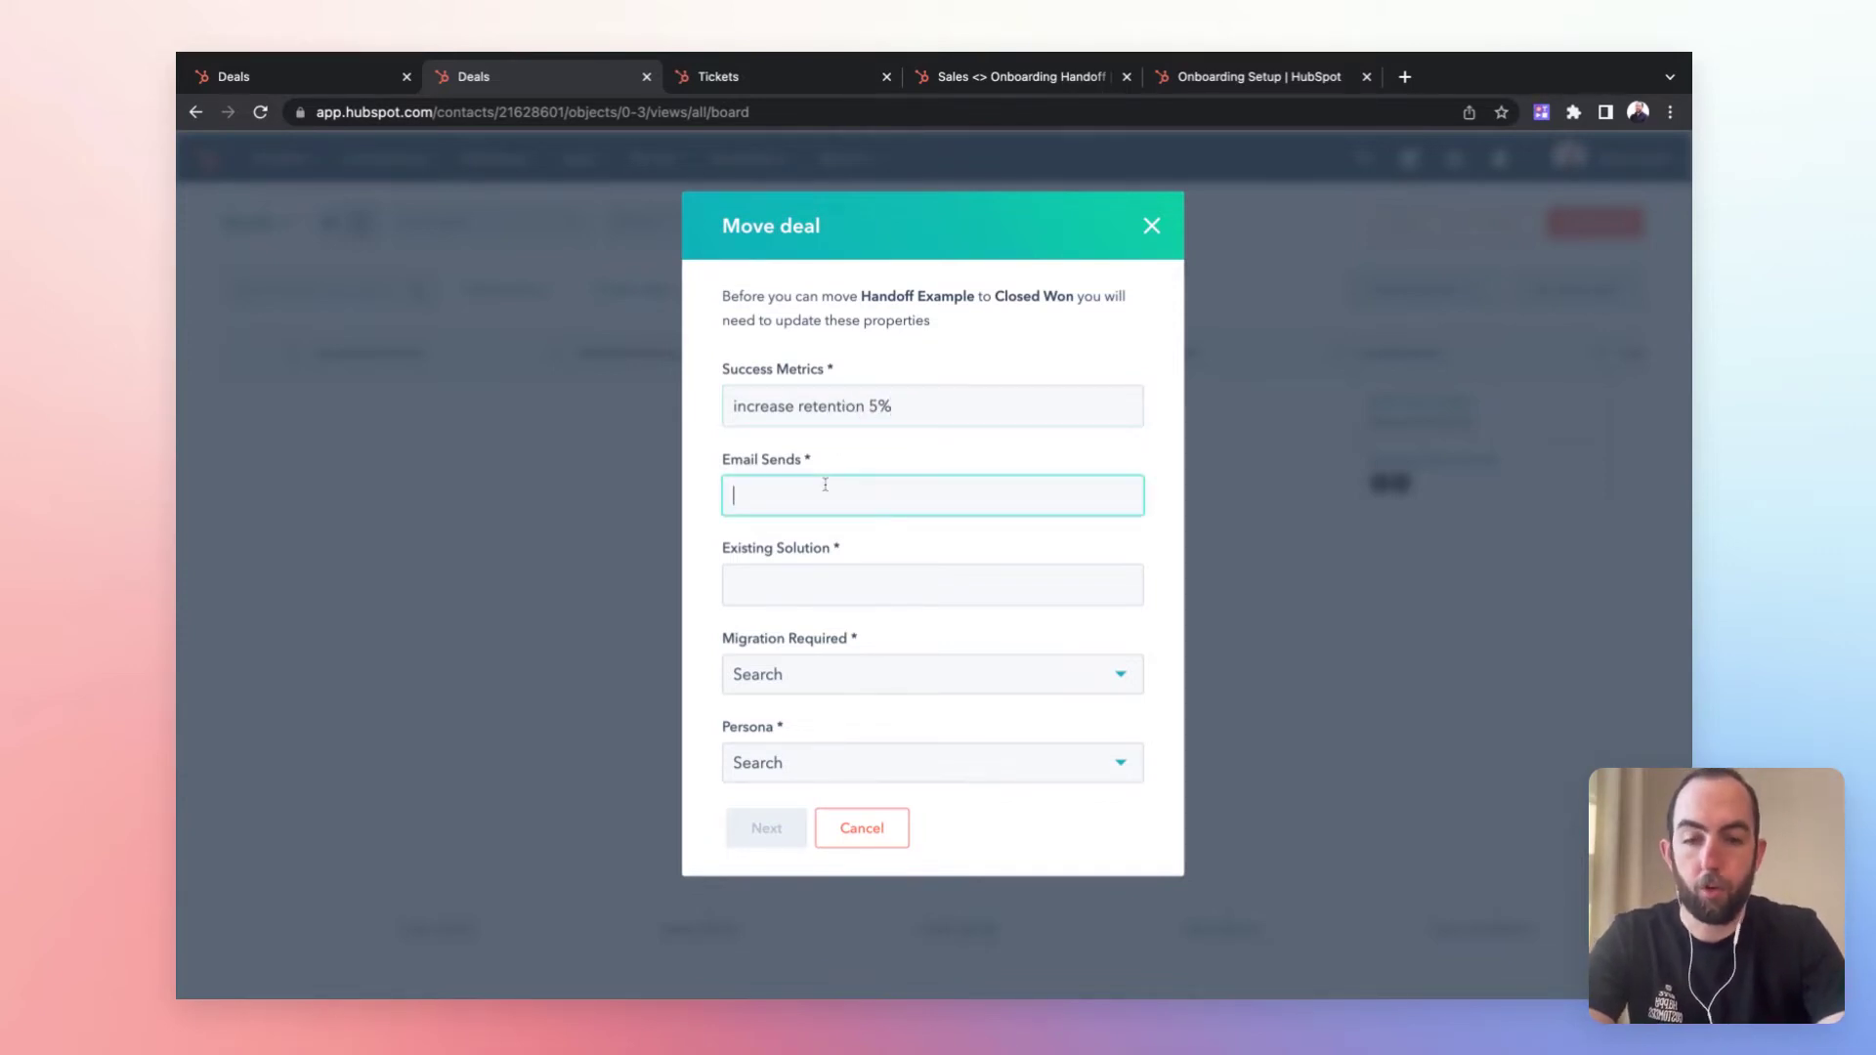
text(7,5)
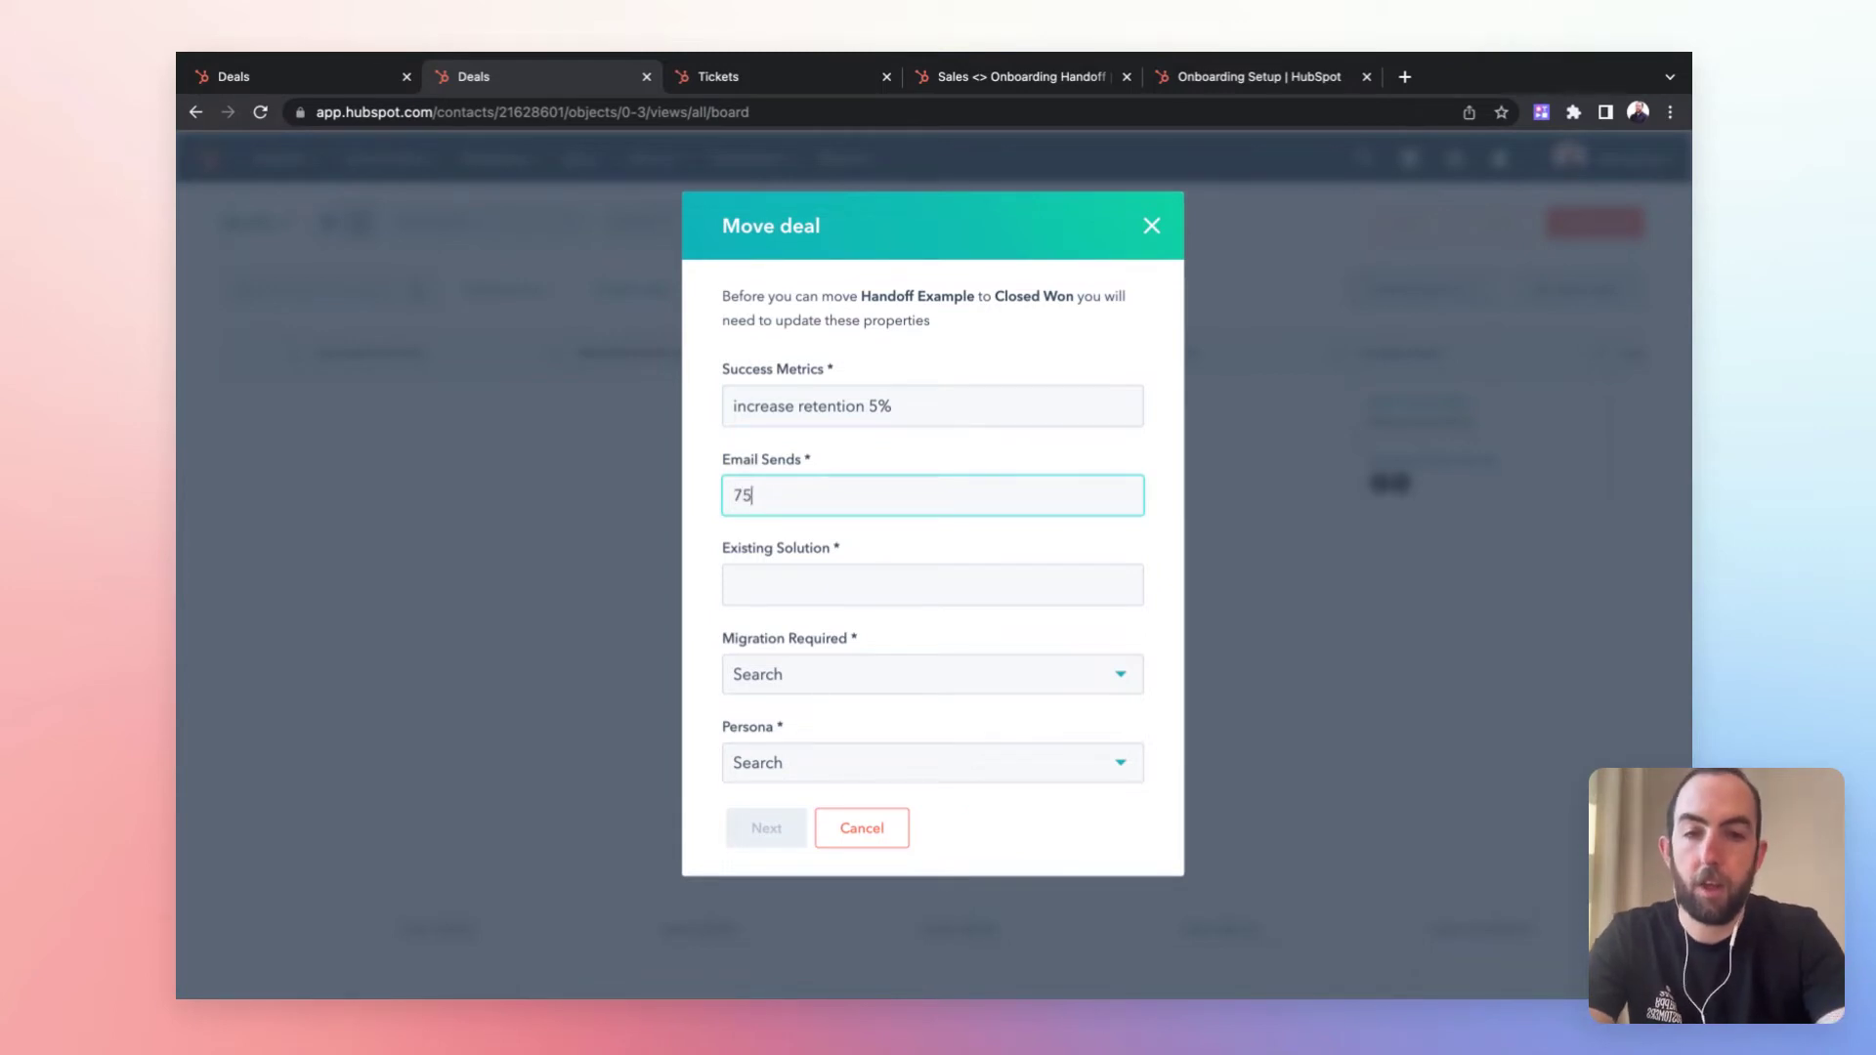
text(00)
Set existing solution Mailgun, Migration Required No and Persona Enterprise, then confirm the move.
click(826, 587)
text(Mailgun)
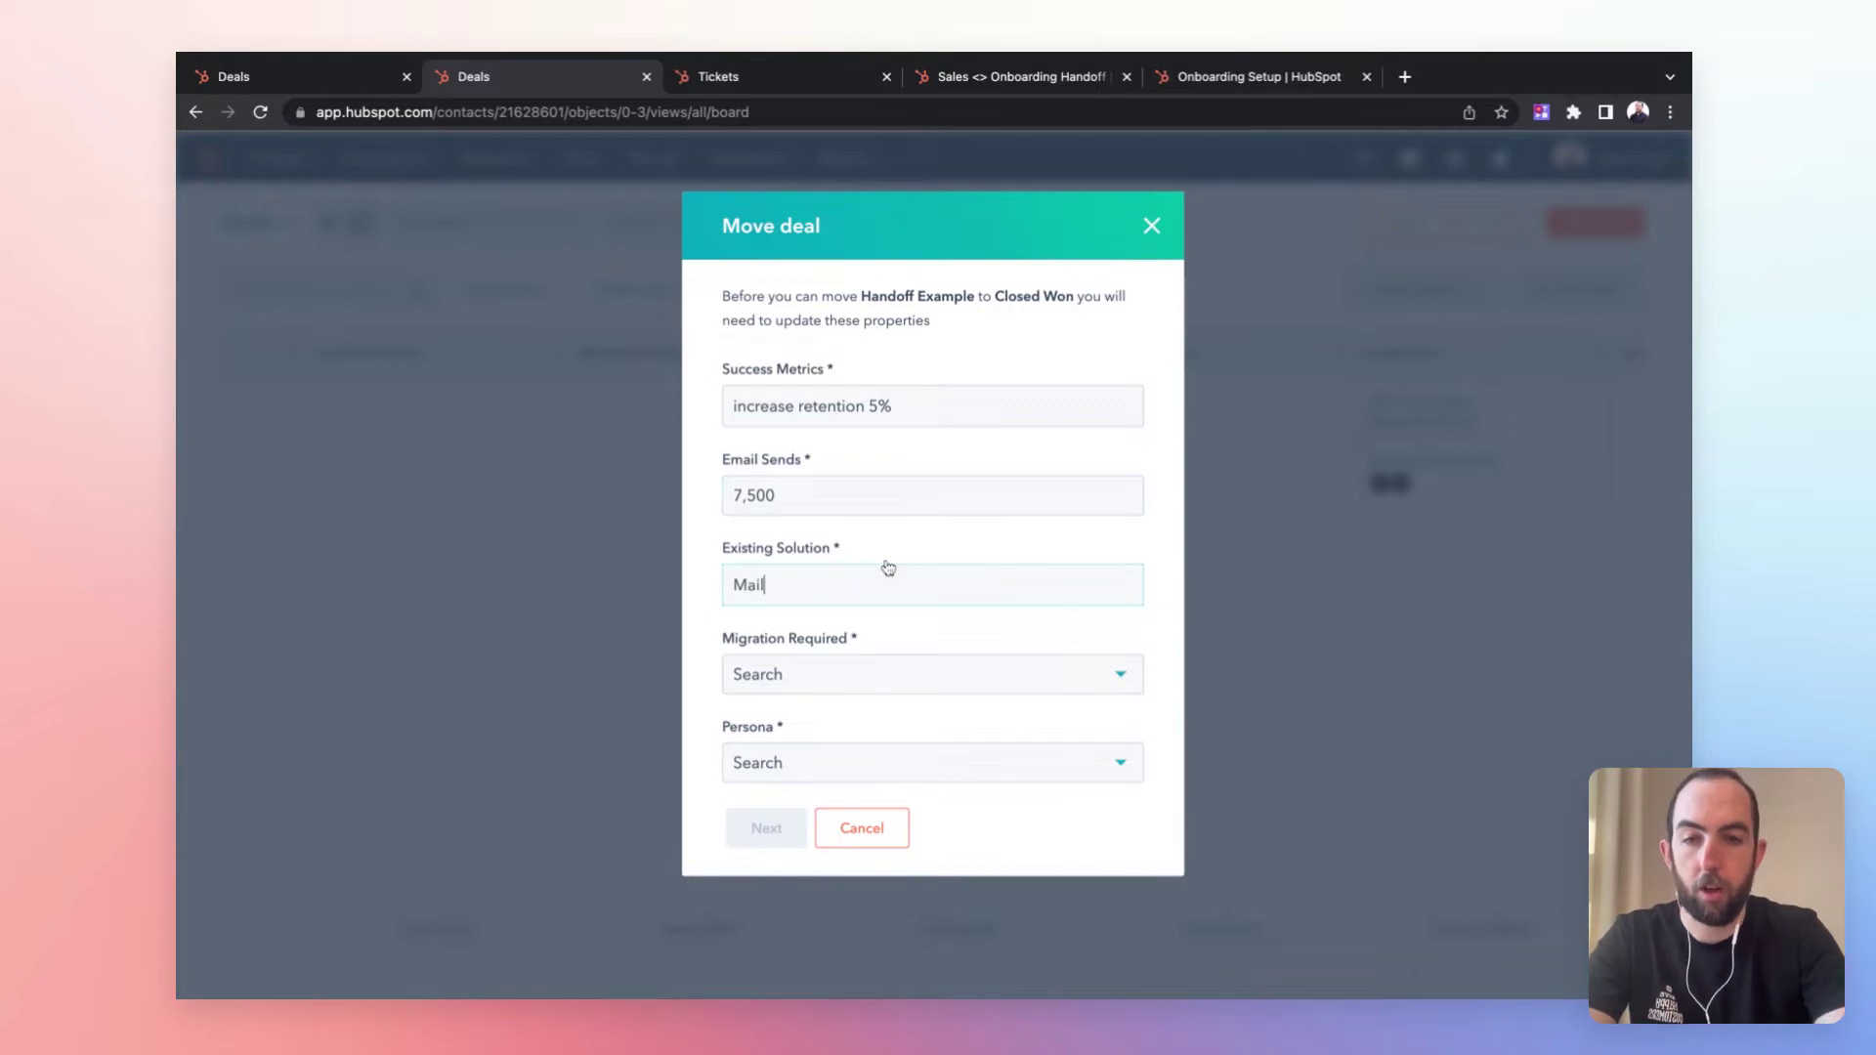
click(897, 679)
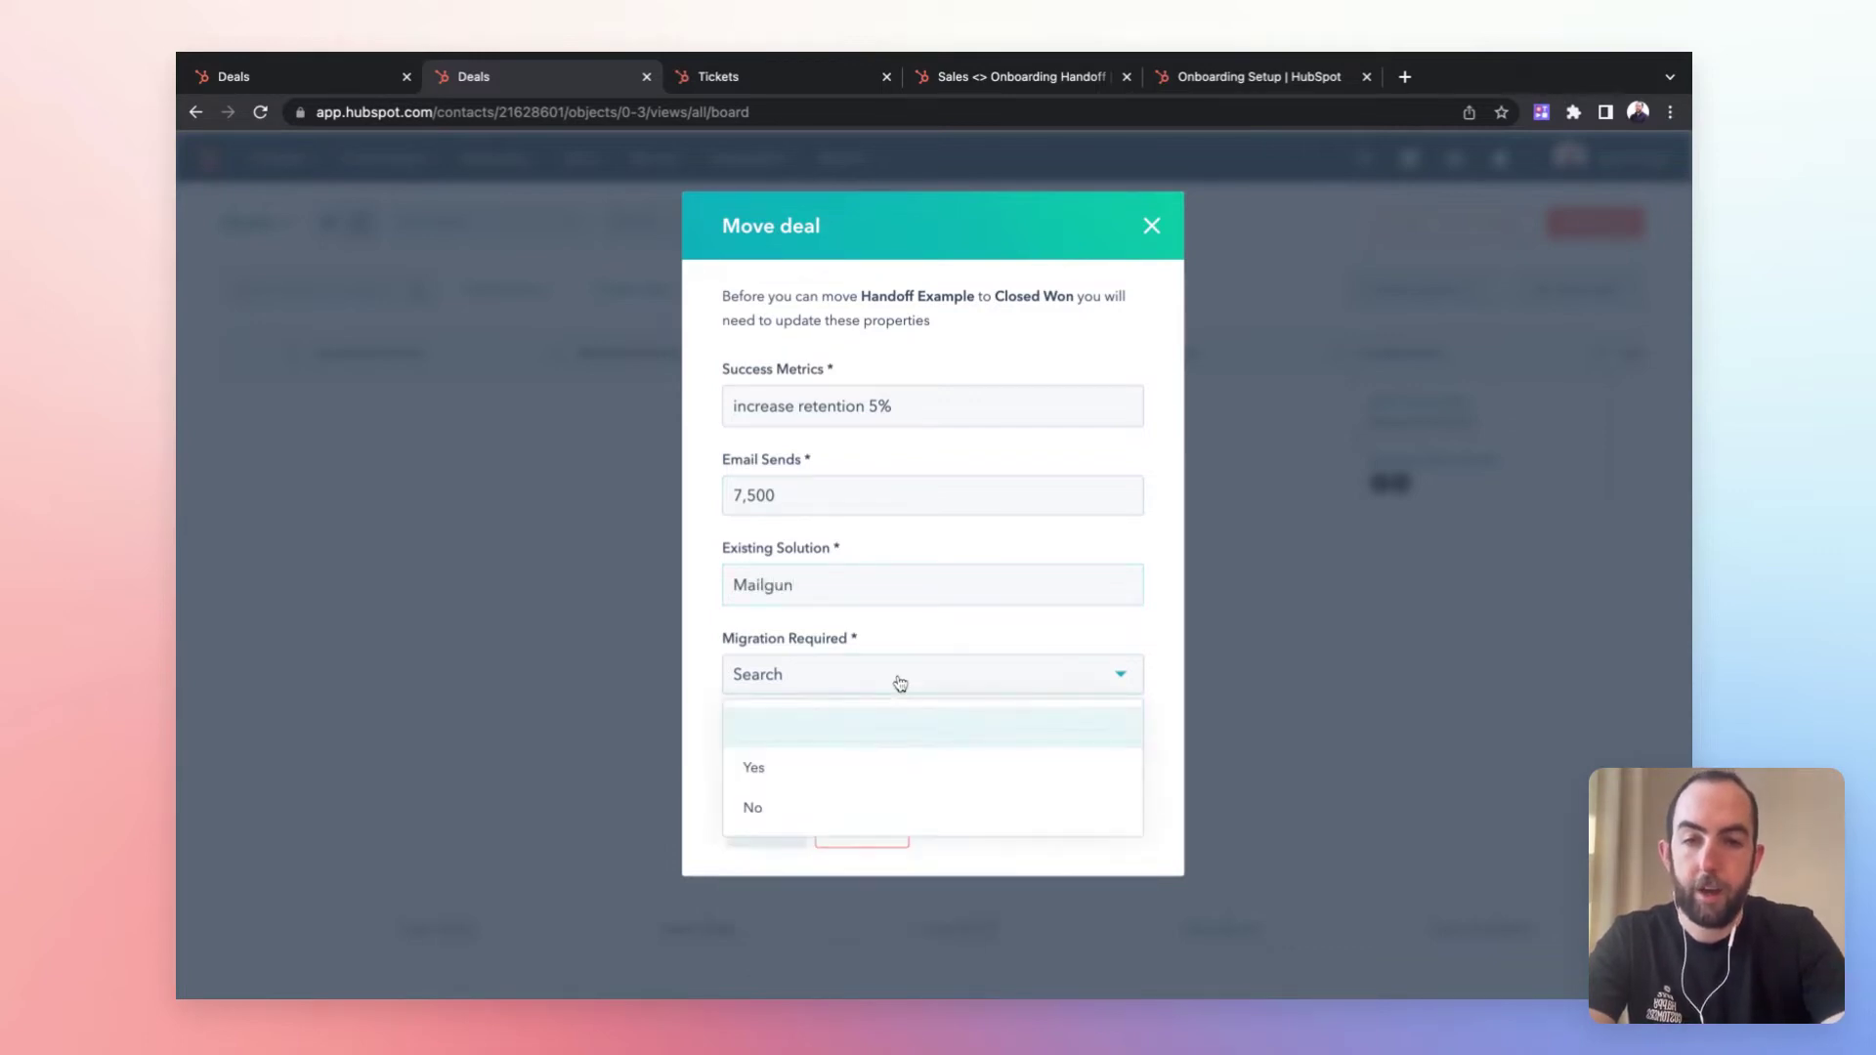
click(868, 805)
click(905, 761)
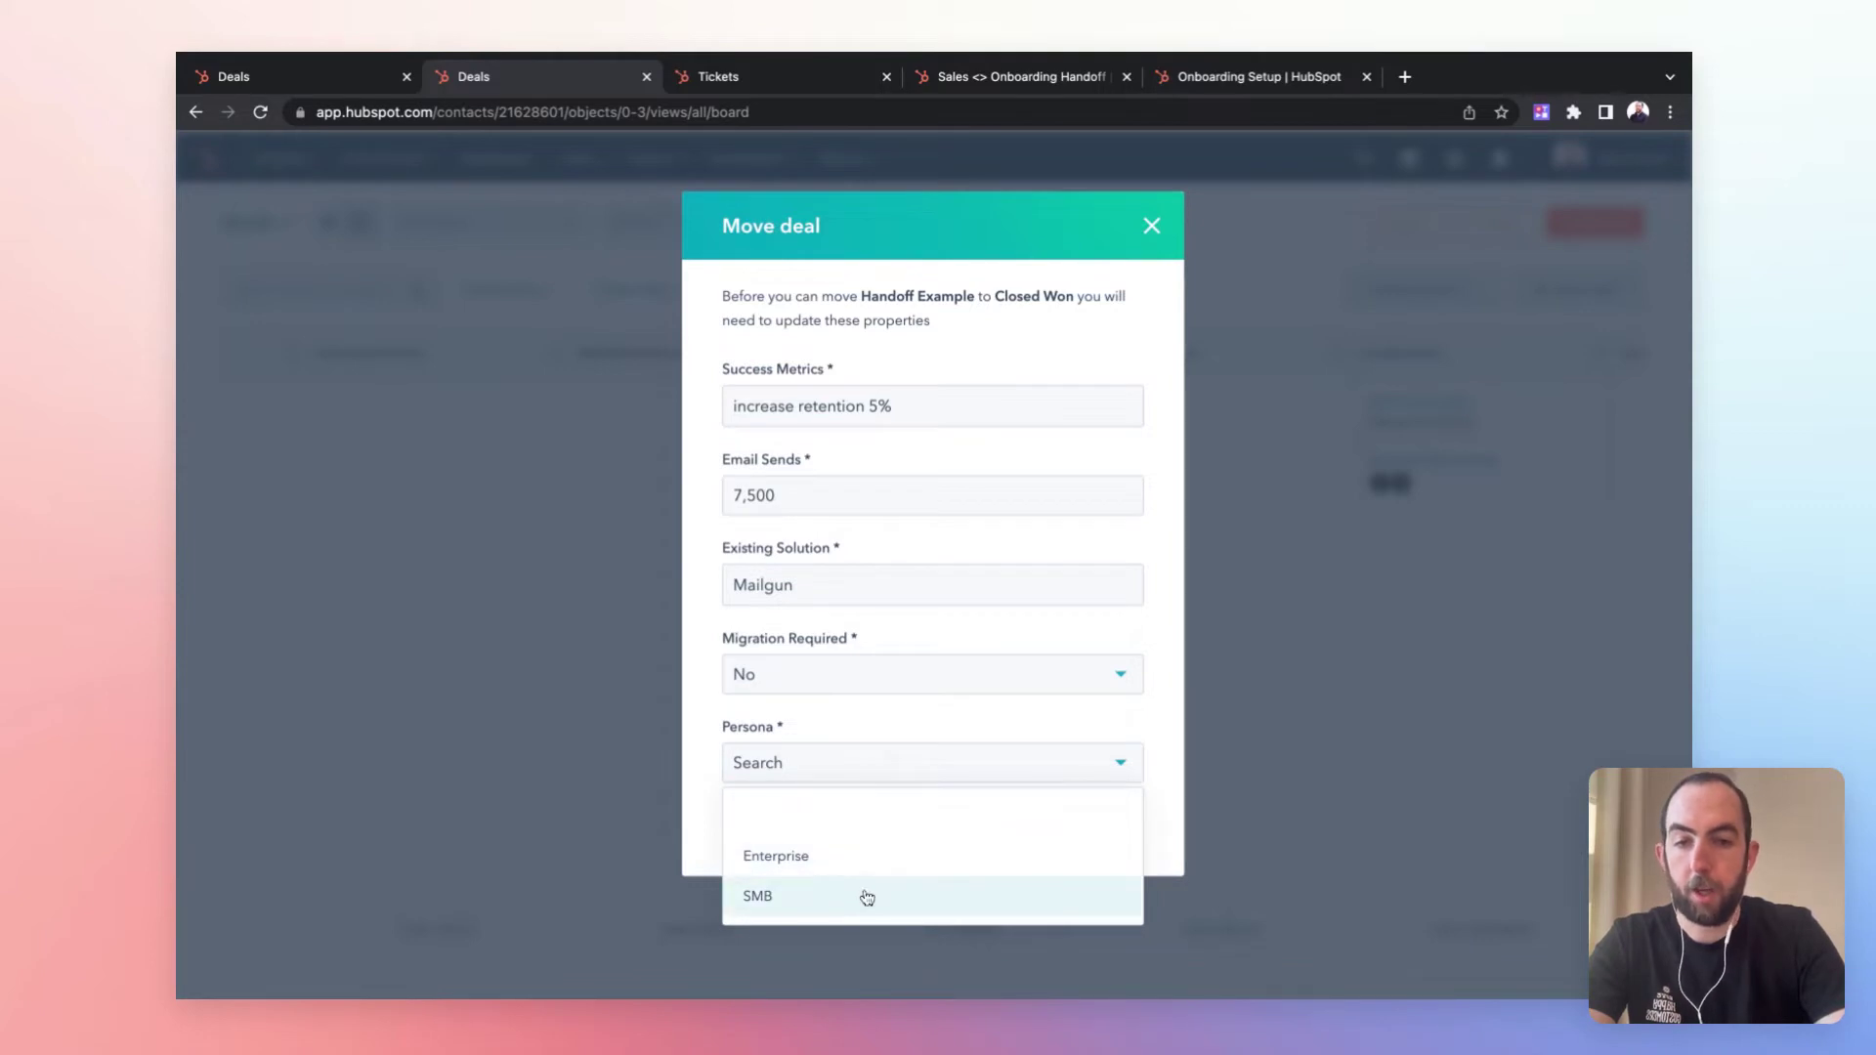
click(884, 862)
click(766, 828)
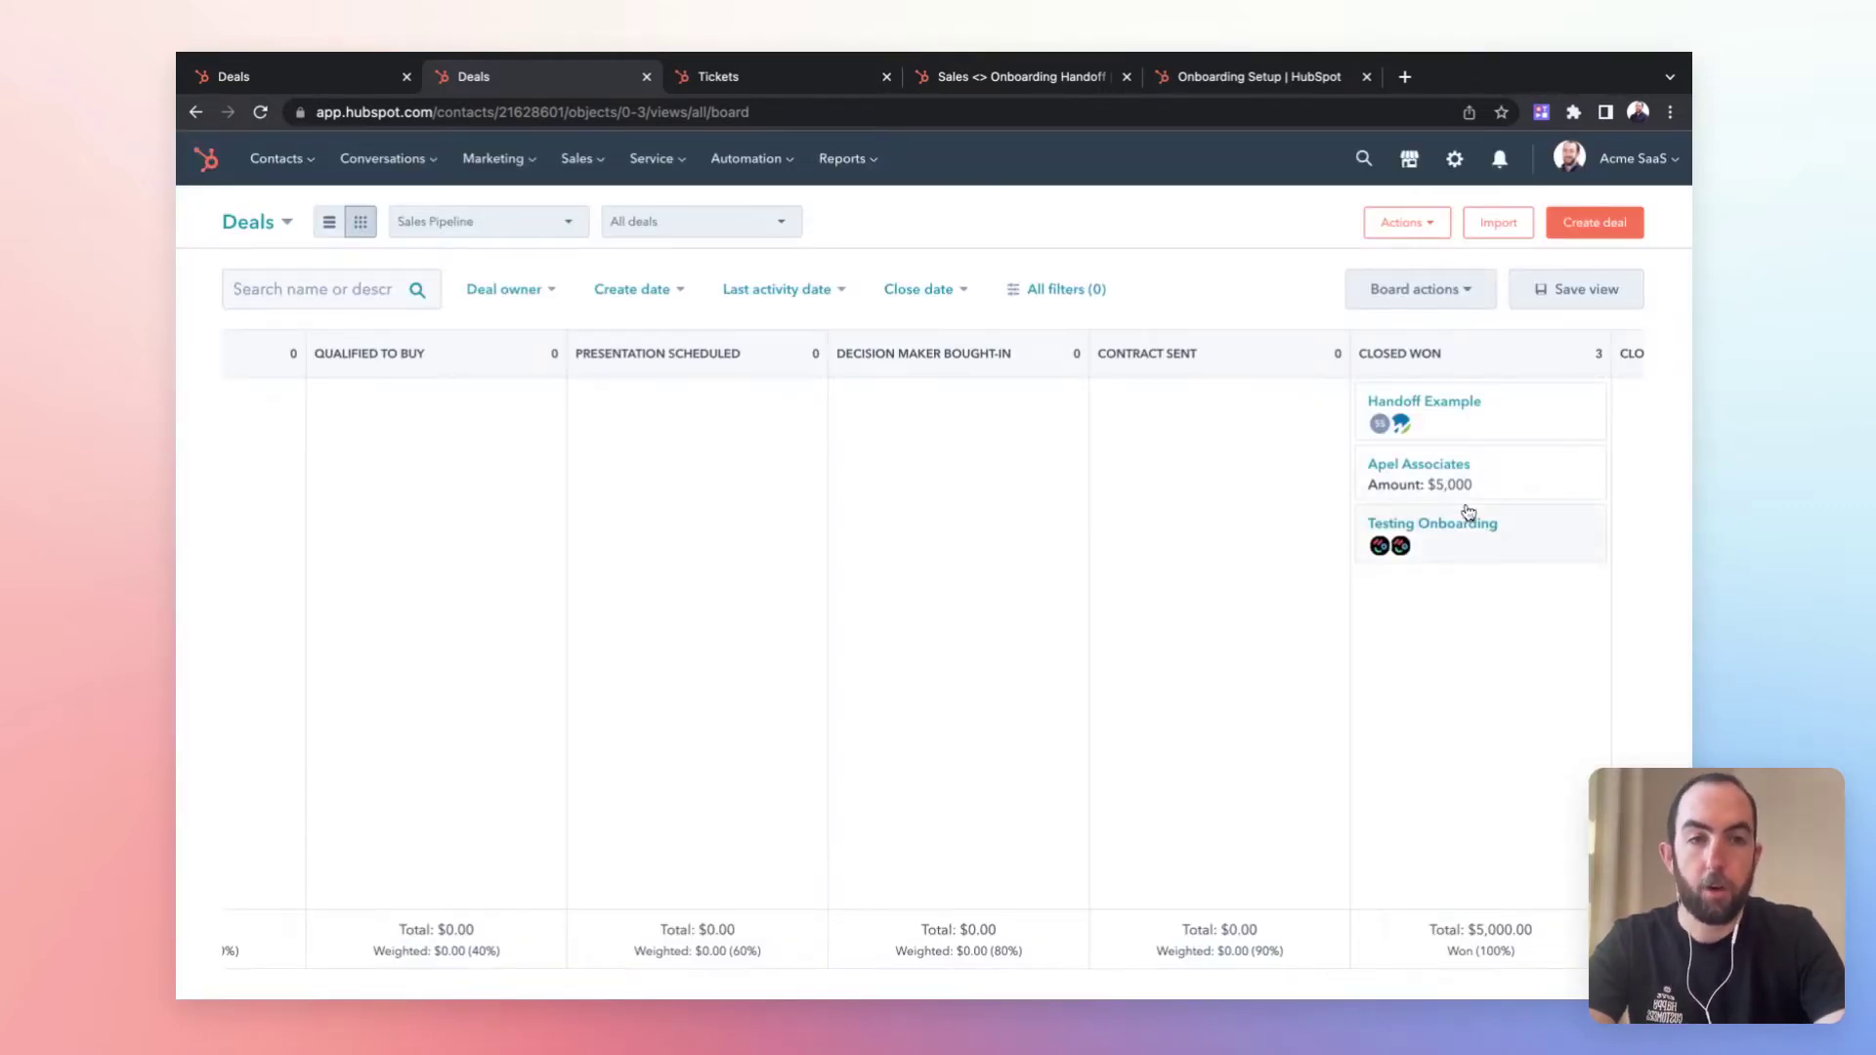
scroll(1456, 516, right, 2)
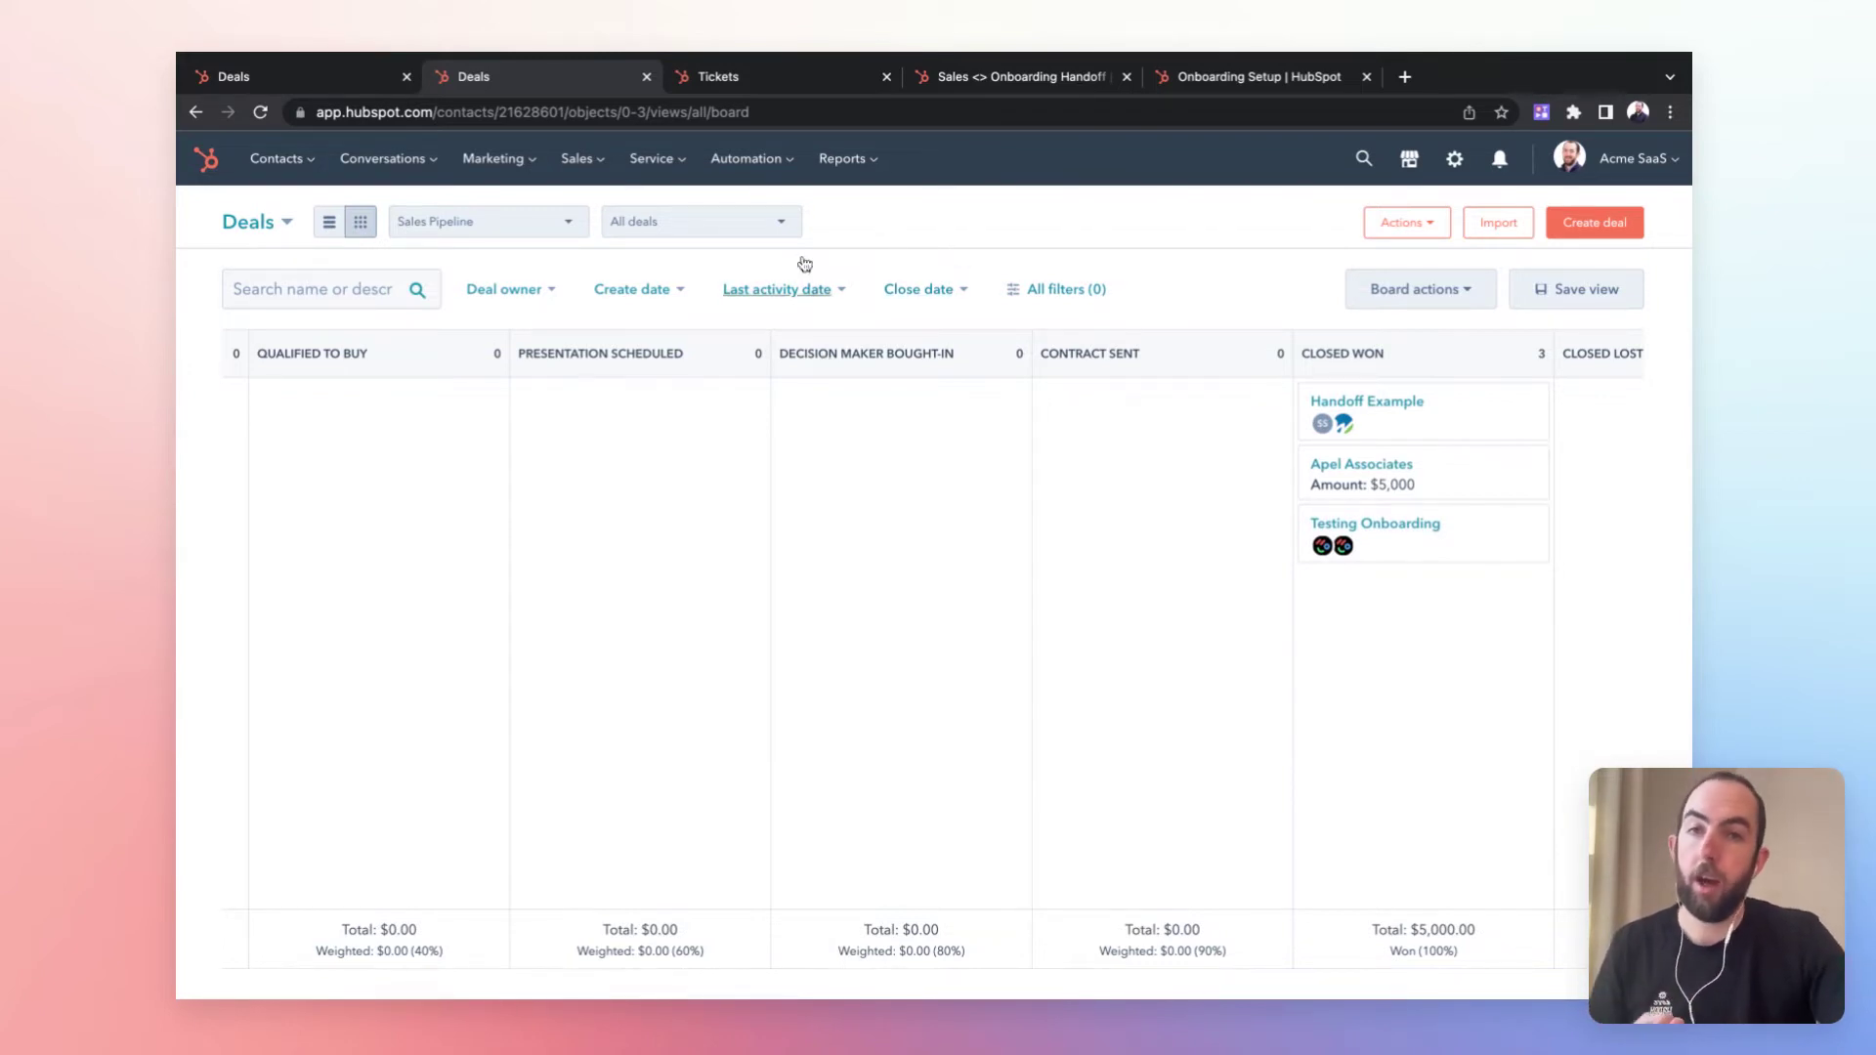
Switch to the Onboarding Pipeline tickets board, which shows no Handoff Example ticket yet.
click(787, 78)
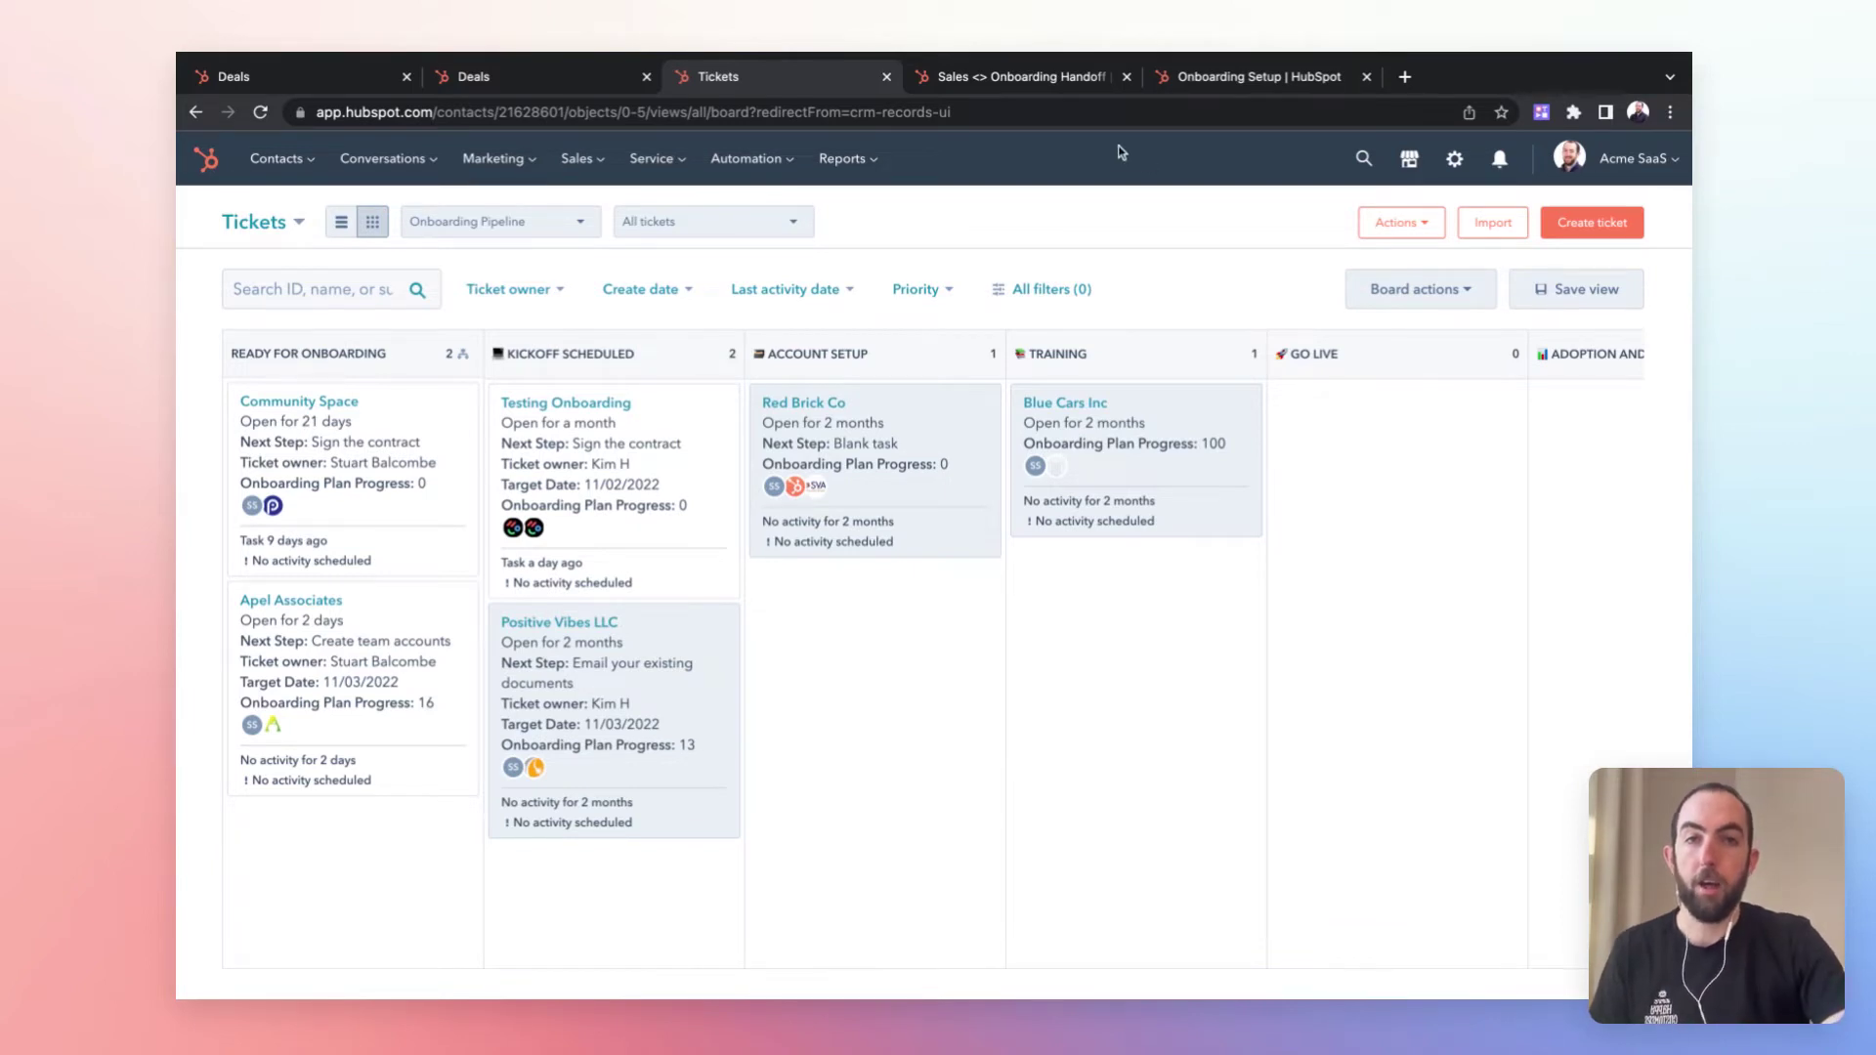
Switch to the Sales <> Onboarding Handoff workflow, where Closed Won deals create a ticket.
click(1069, 82)
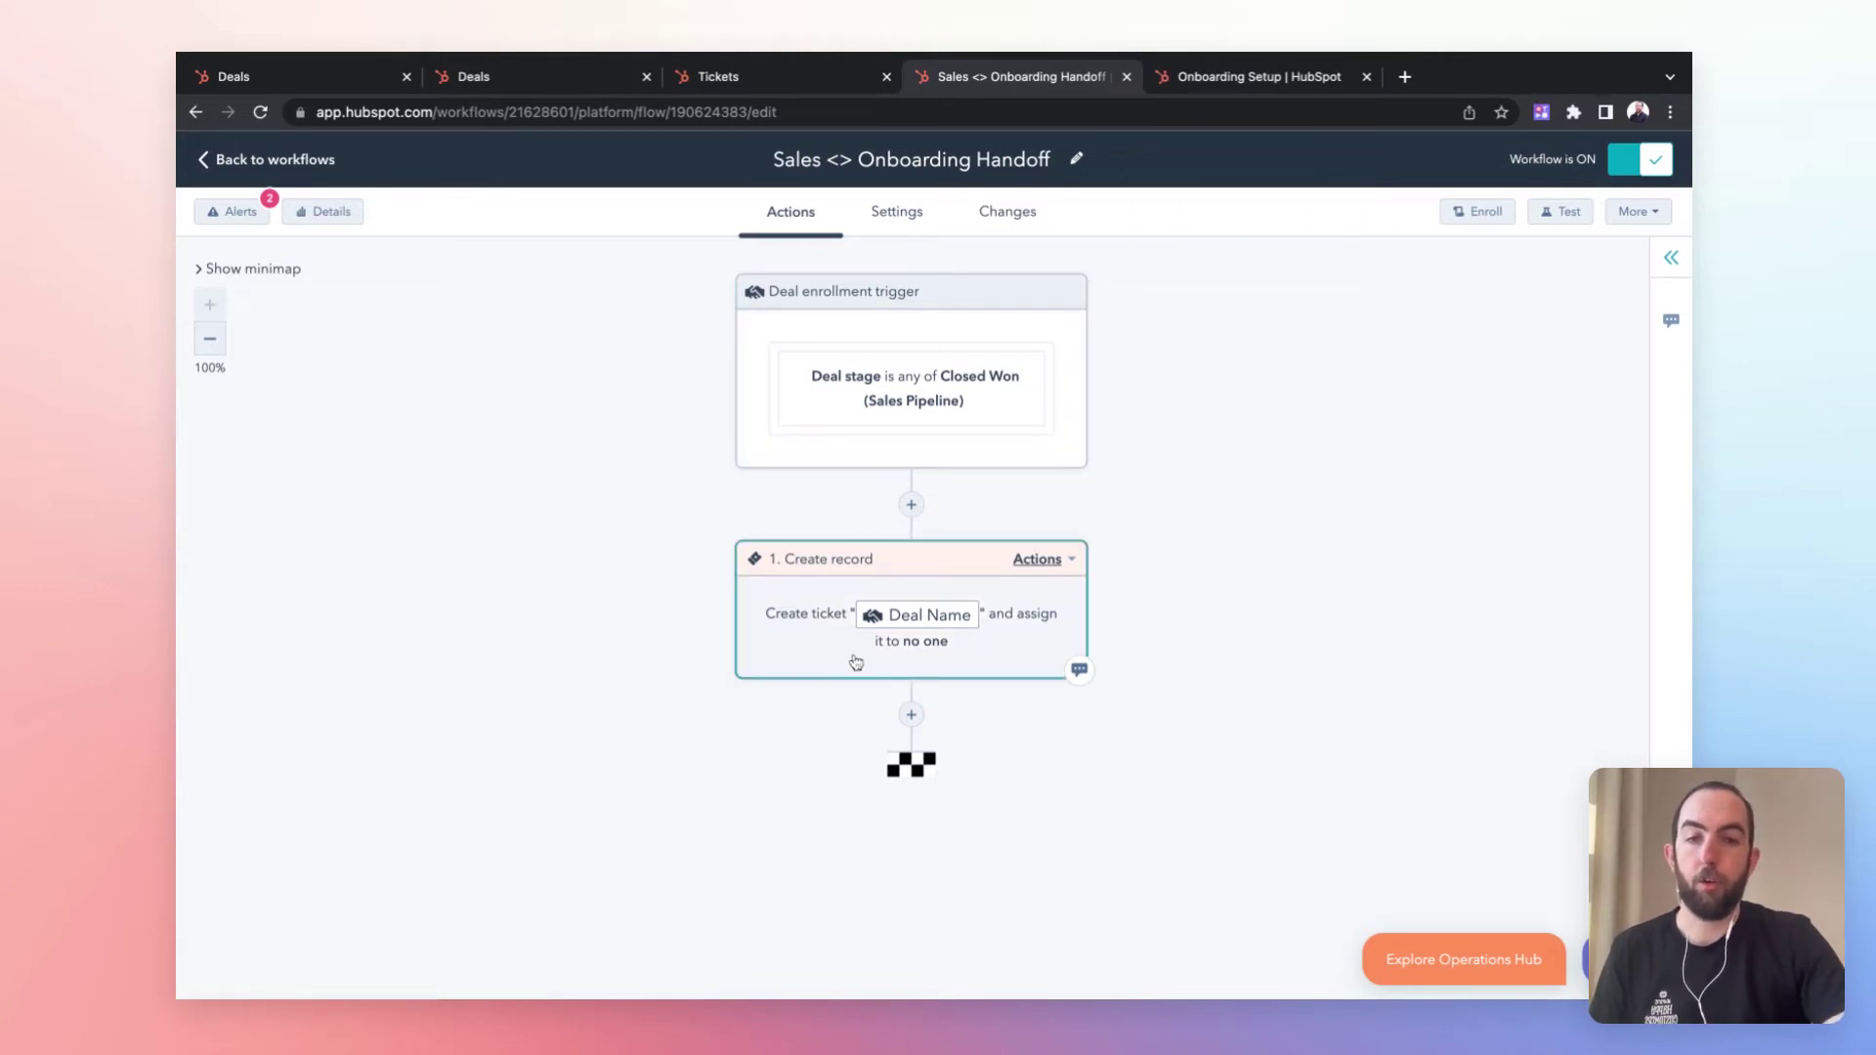
Review the Create record step copying Persona and Success Metrics into a READY FOR ONBOARDING ticket.
click(1013, 647)
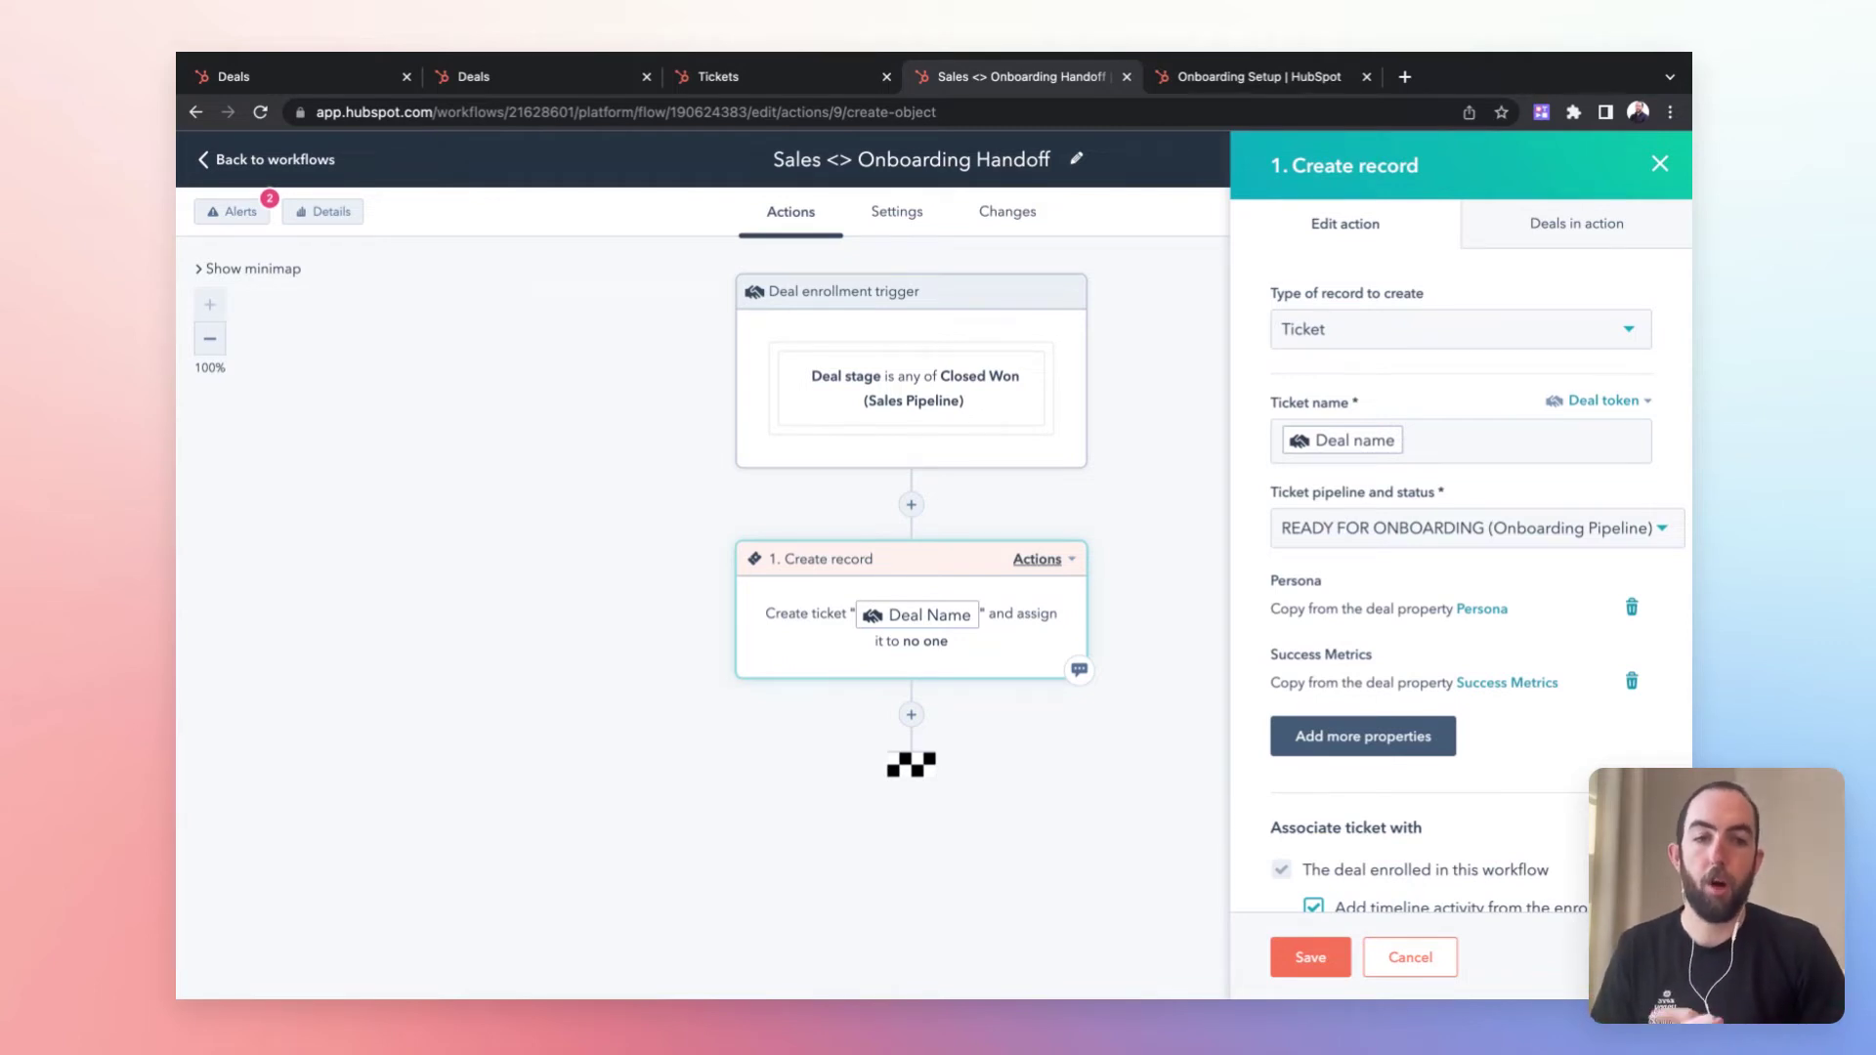
scroll(1359, 636, down, 5)
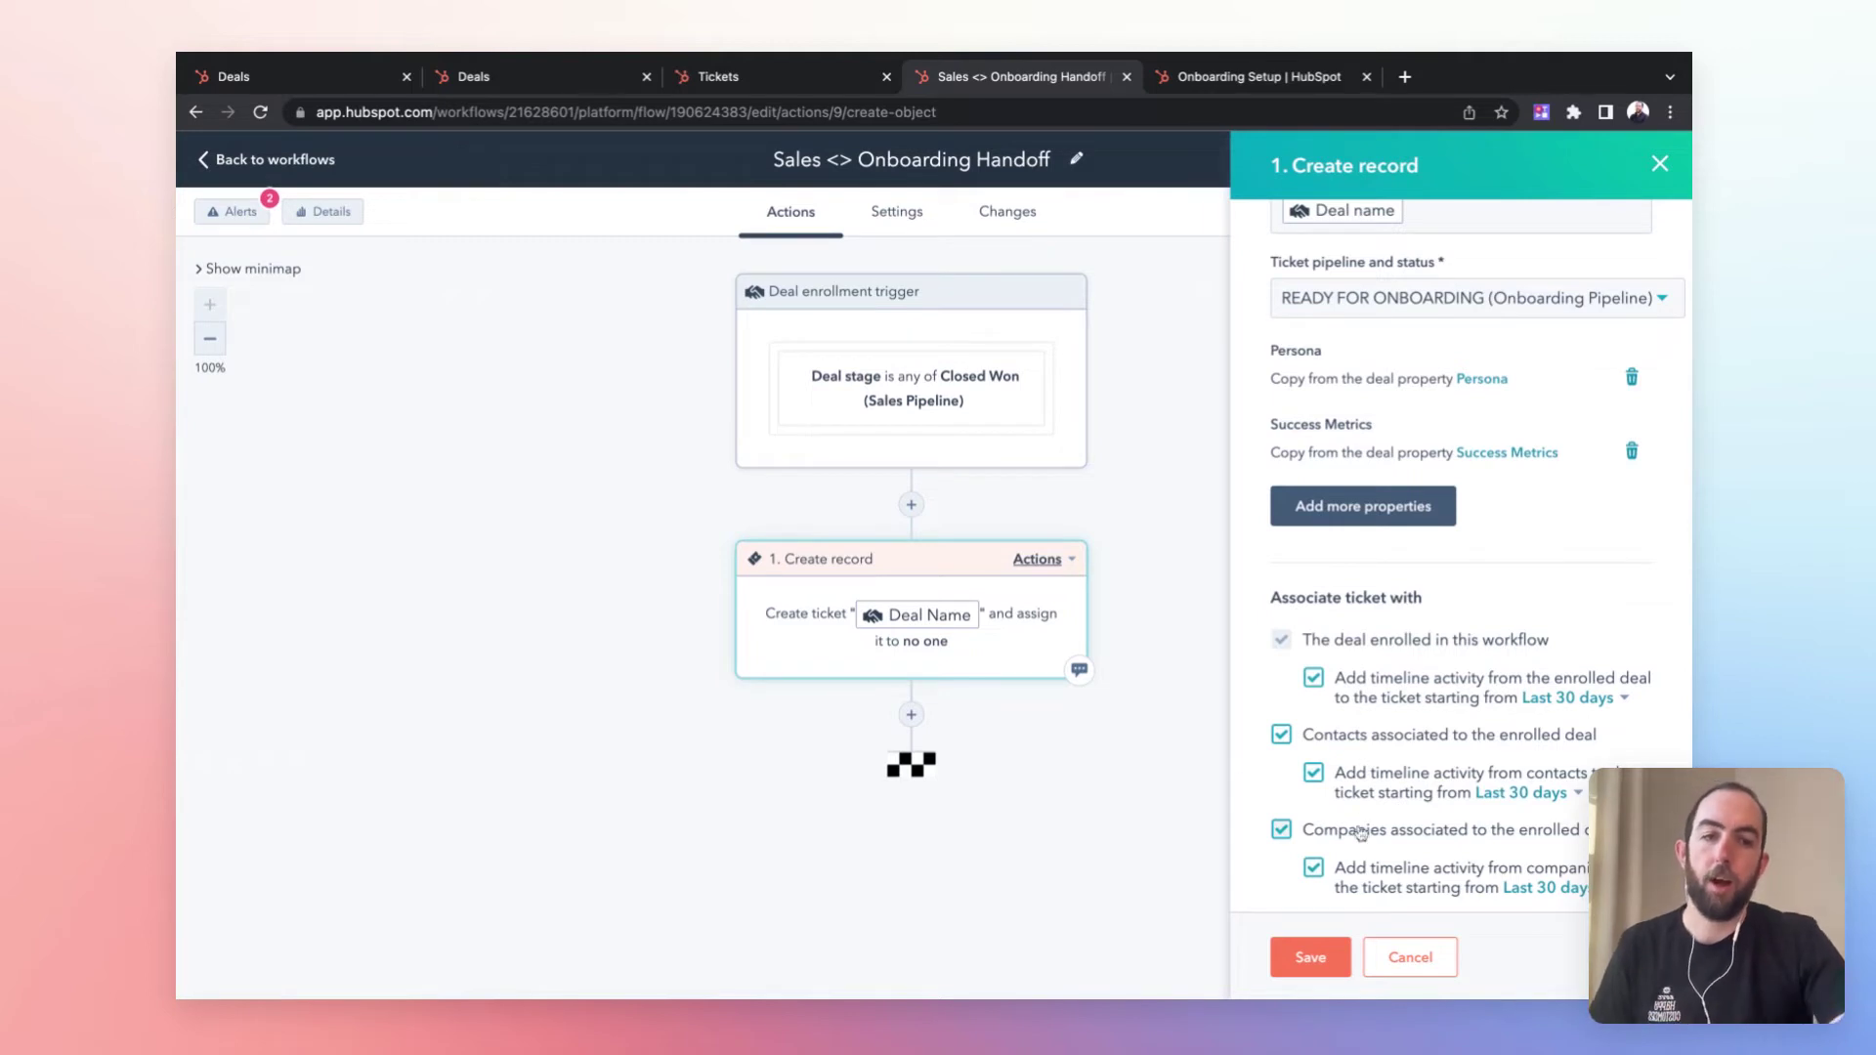
scroll(1330, 719, up, 1)
scroll(1329, 718, up, 4)
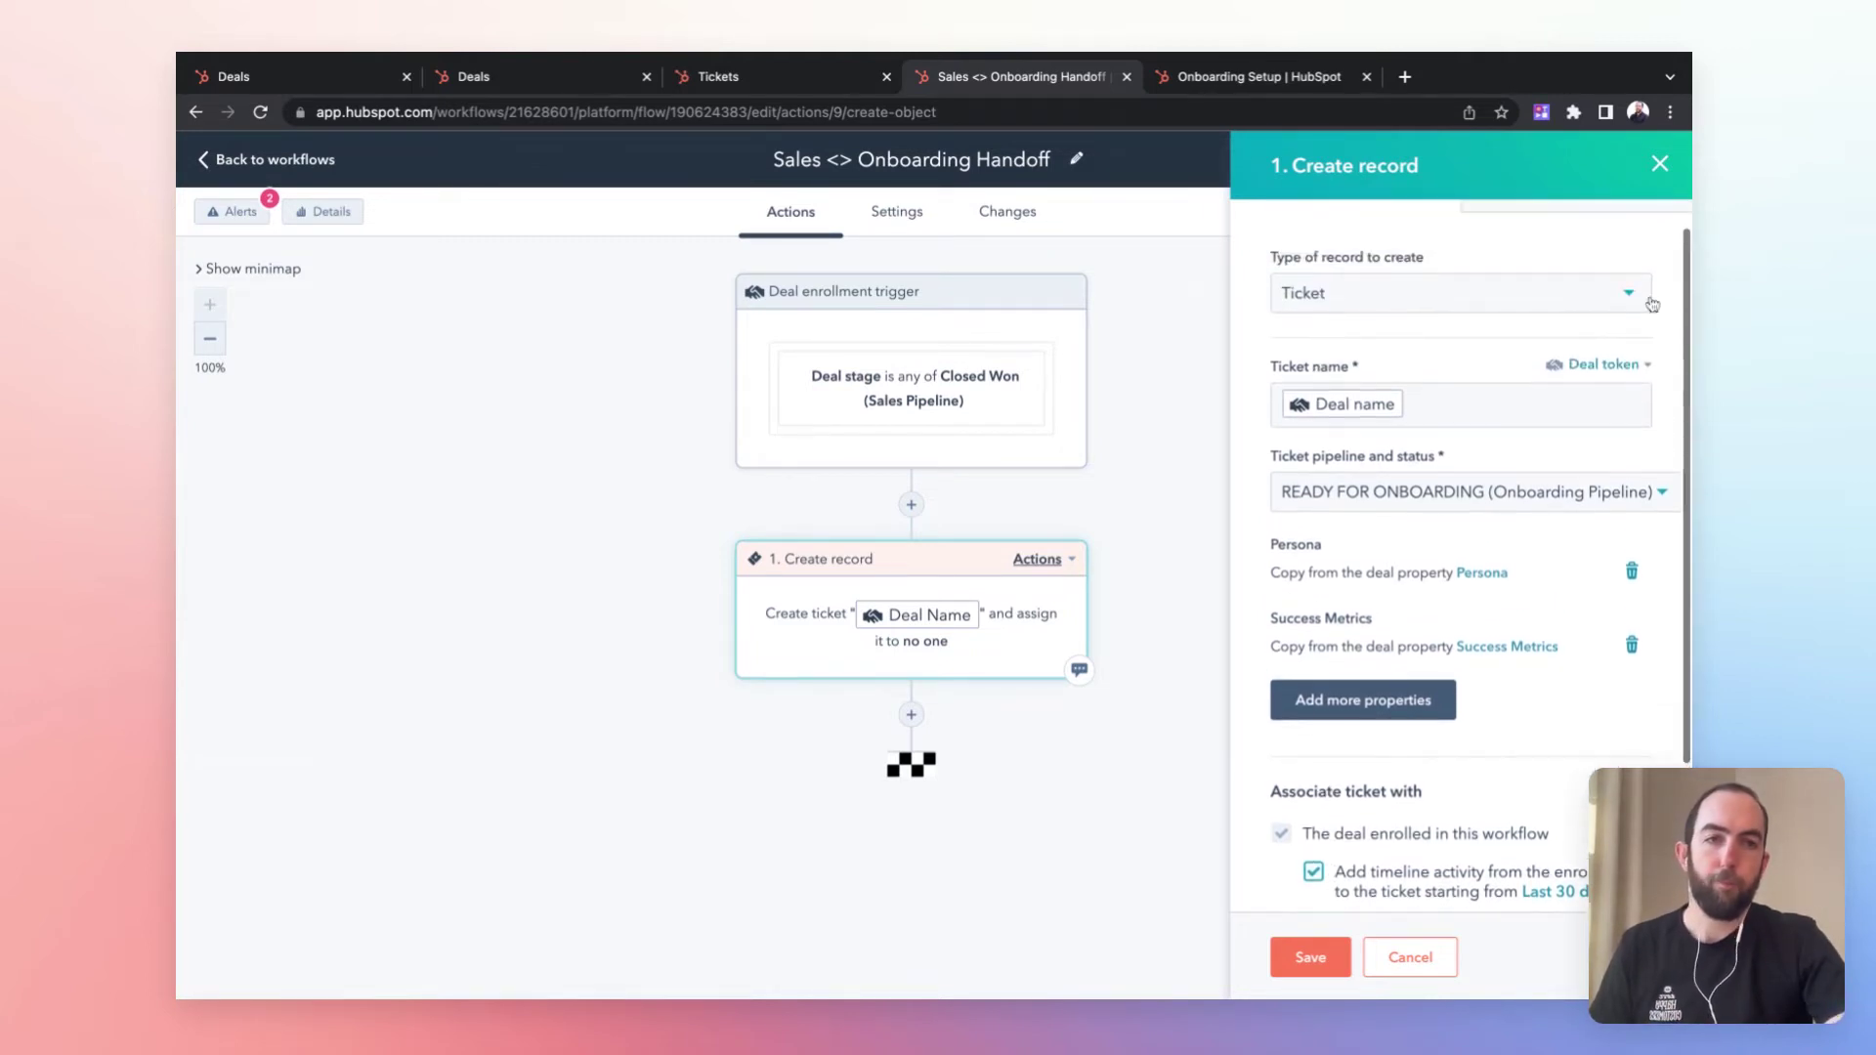
click(1660, 164)
click(1259, 80)
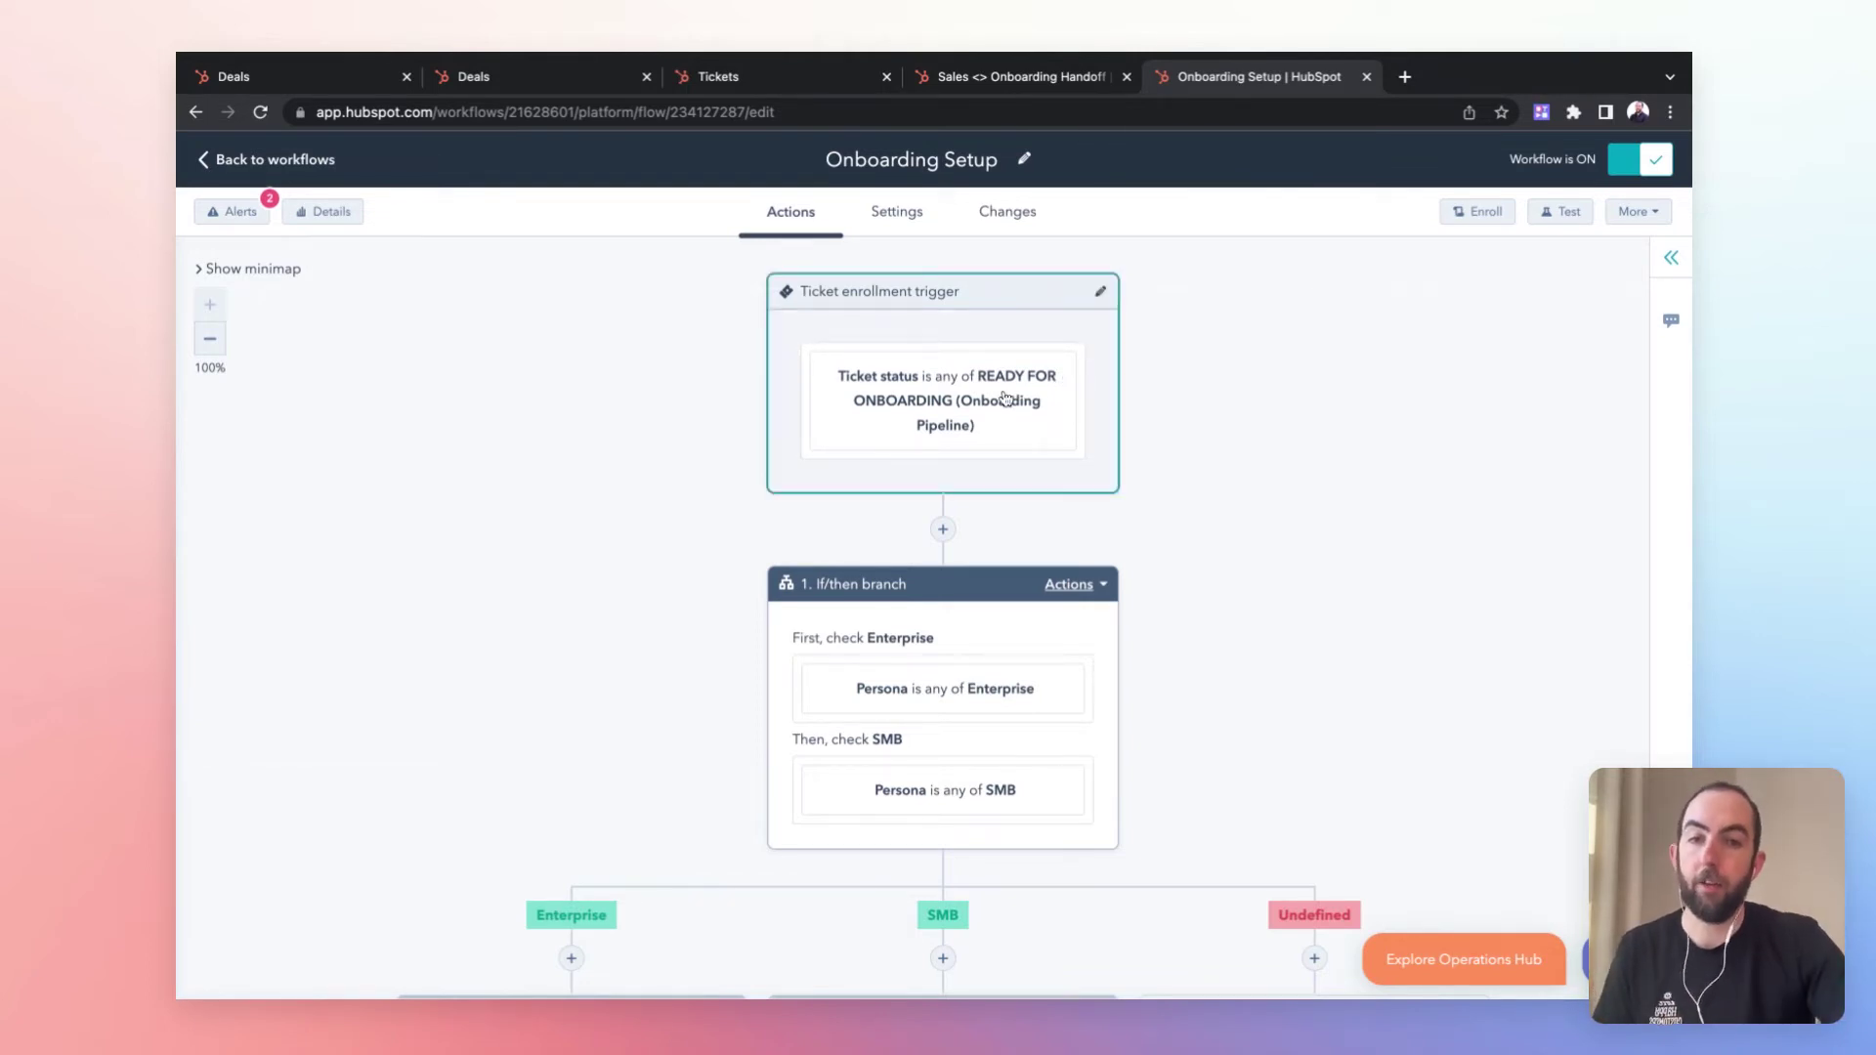
click(702, 80)
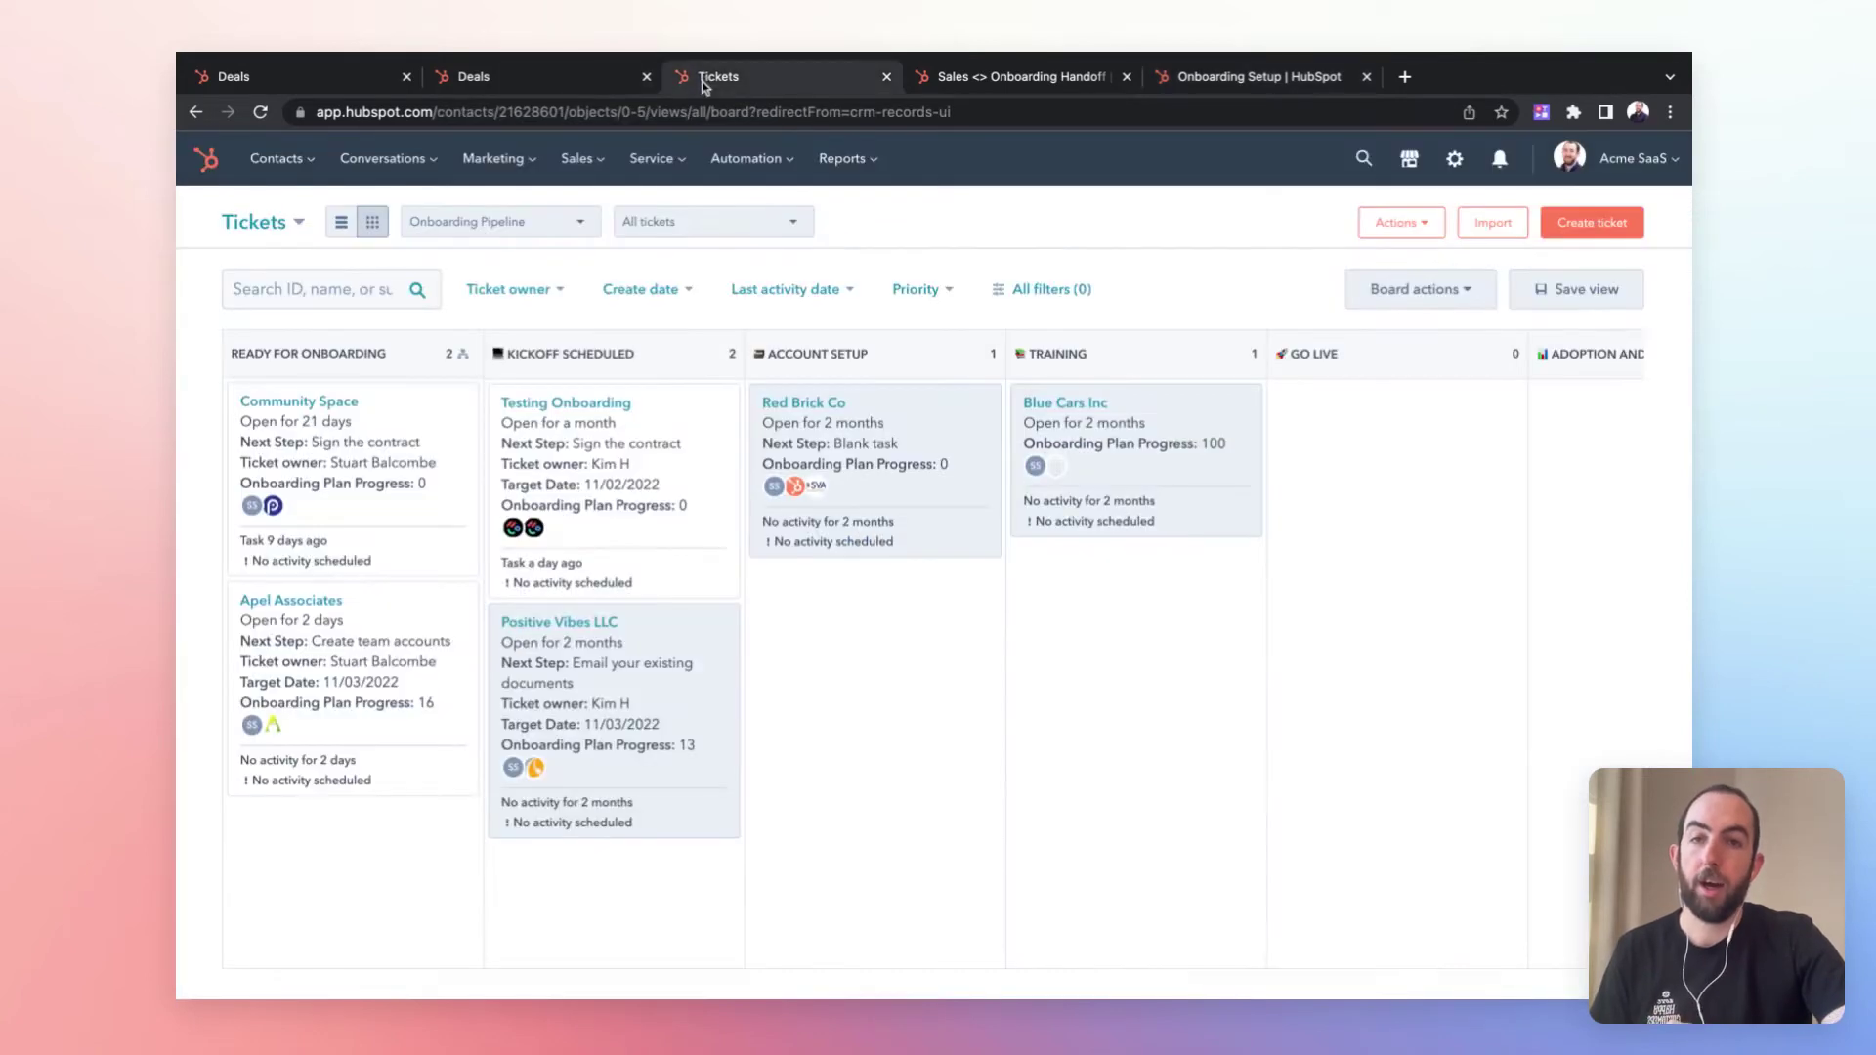
click(1256, 76)
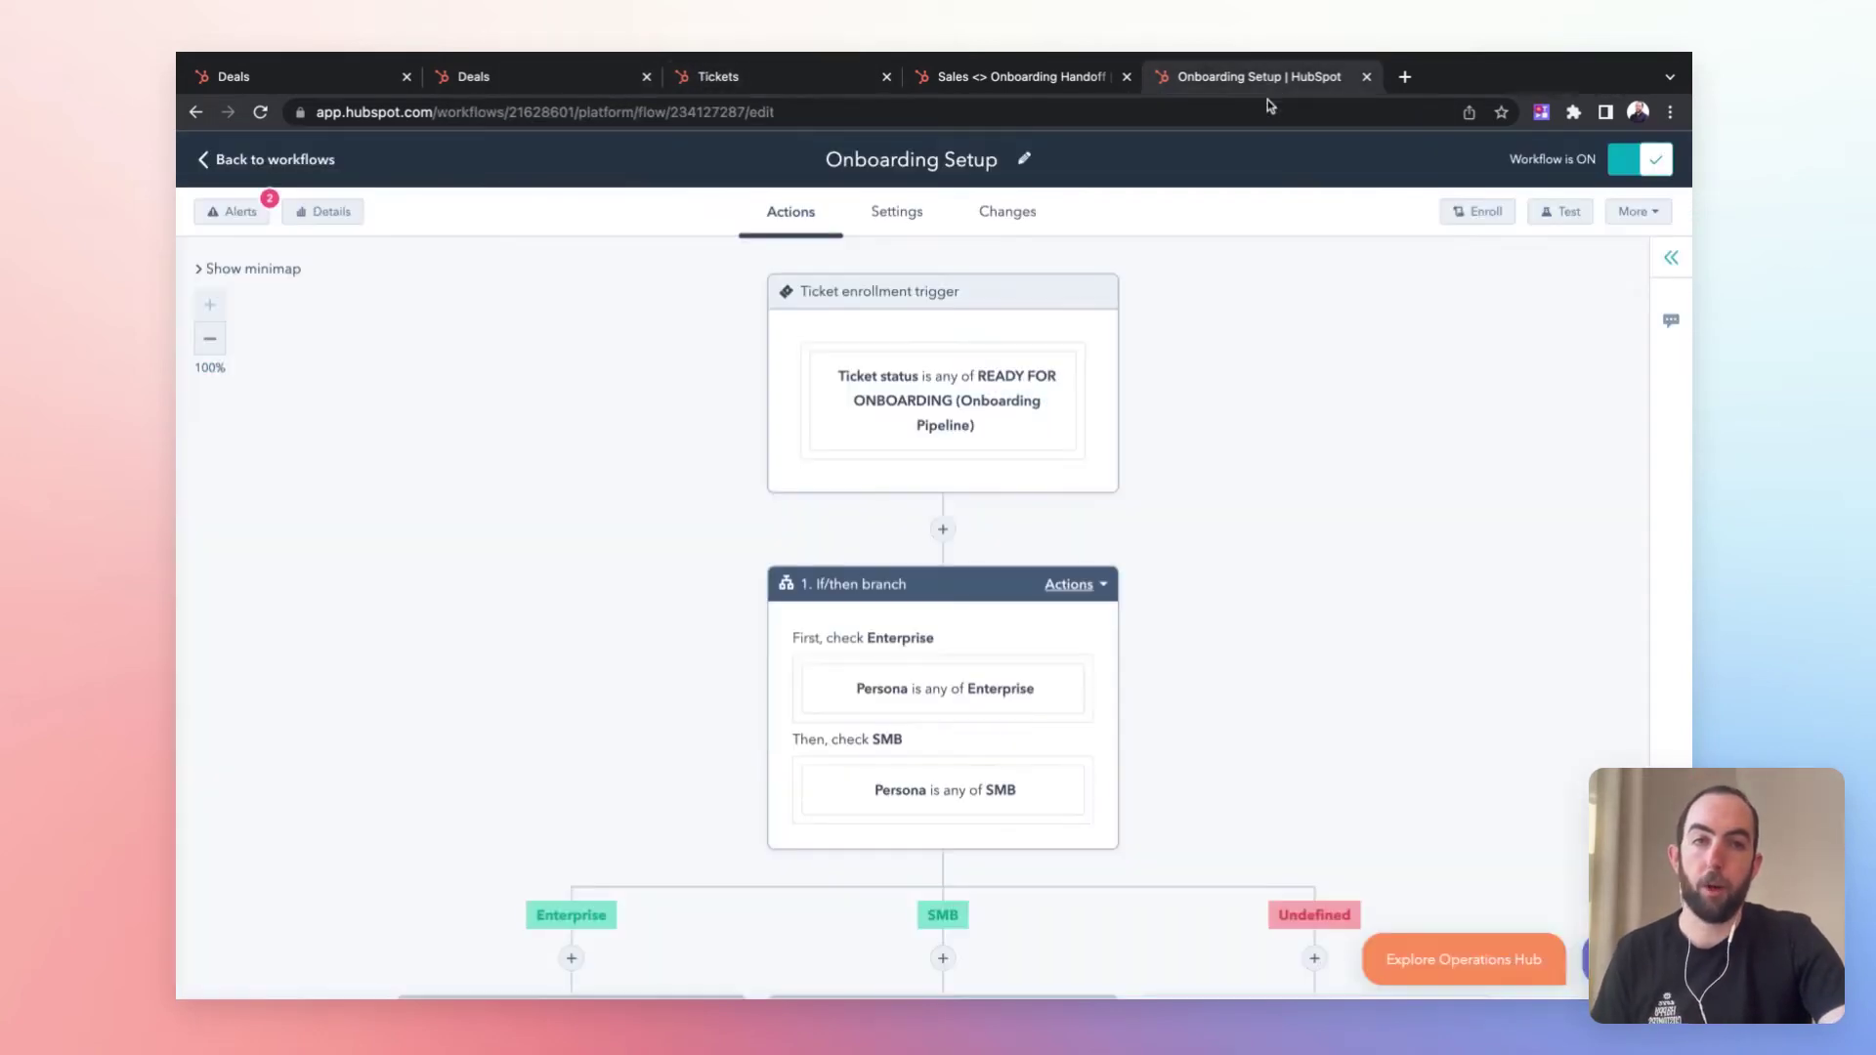
scroll(1021, 432, down, 2)
scroll(1021, 432, down, 2)
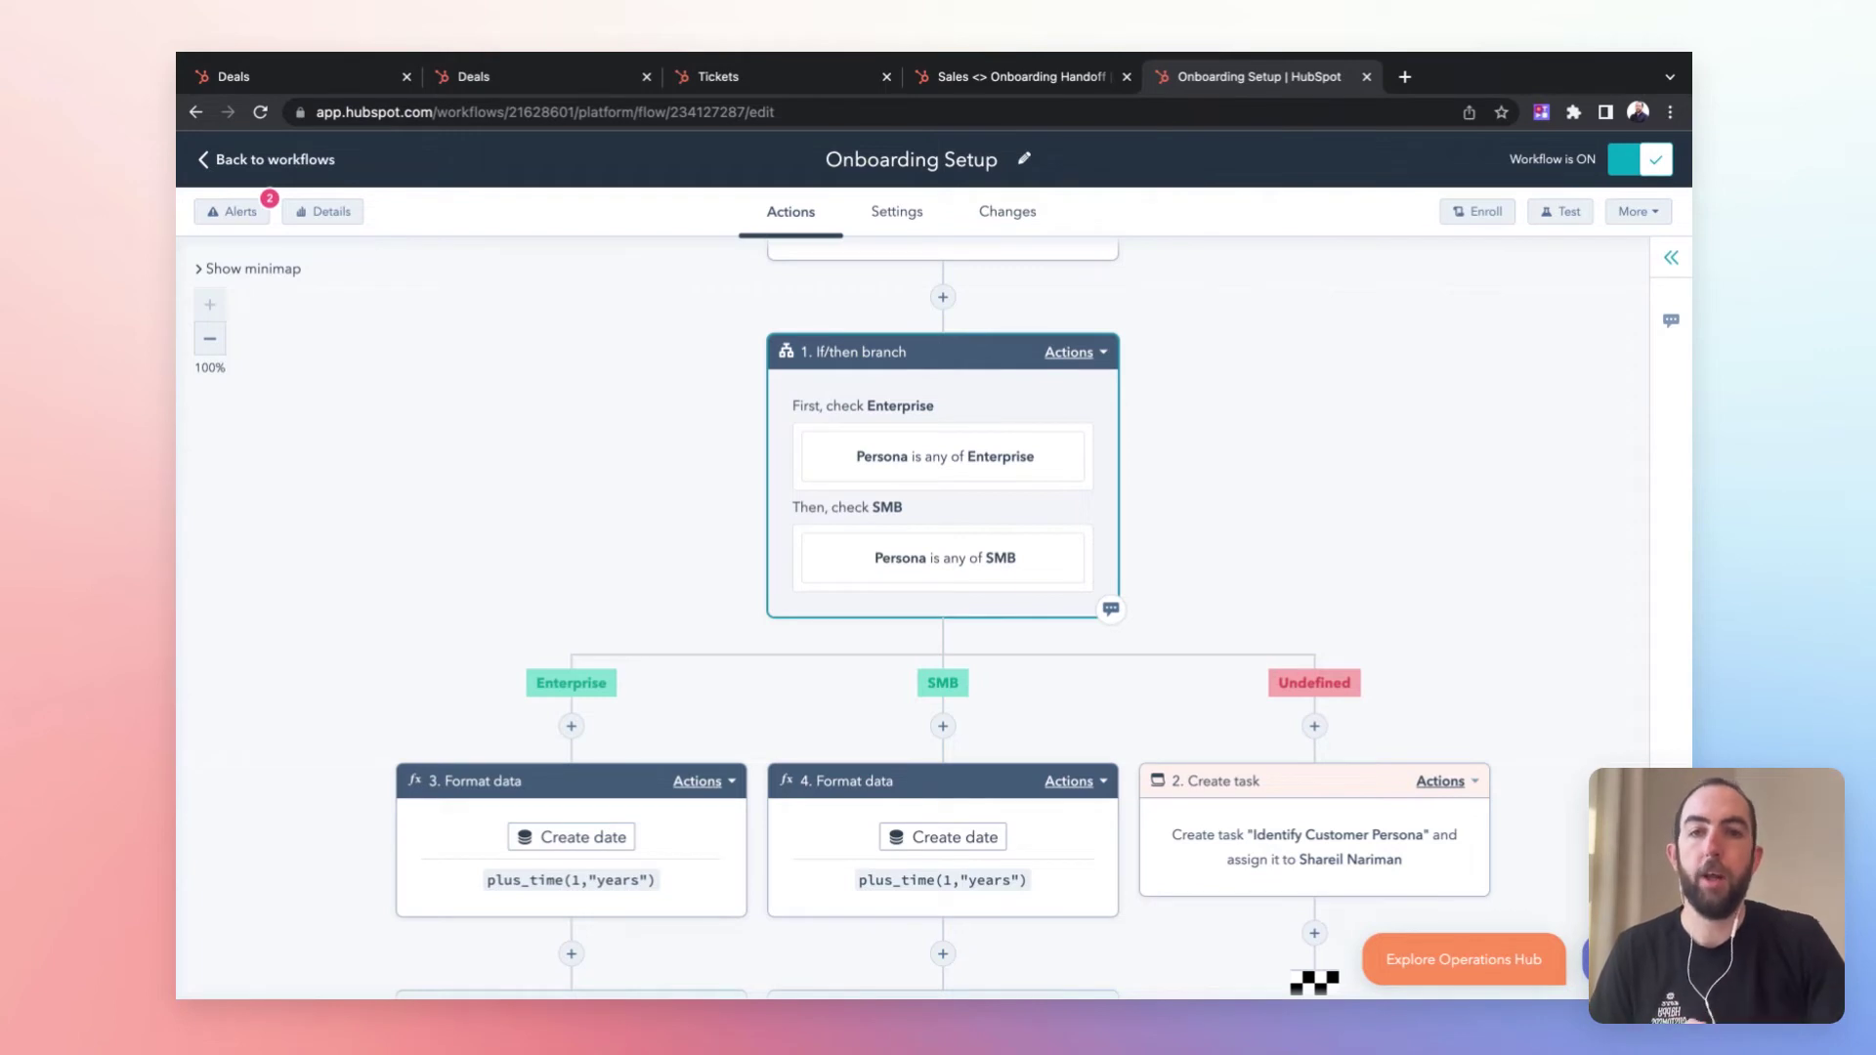
scroll(943, 488, down, 5)
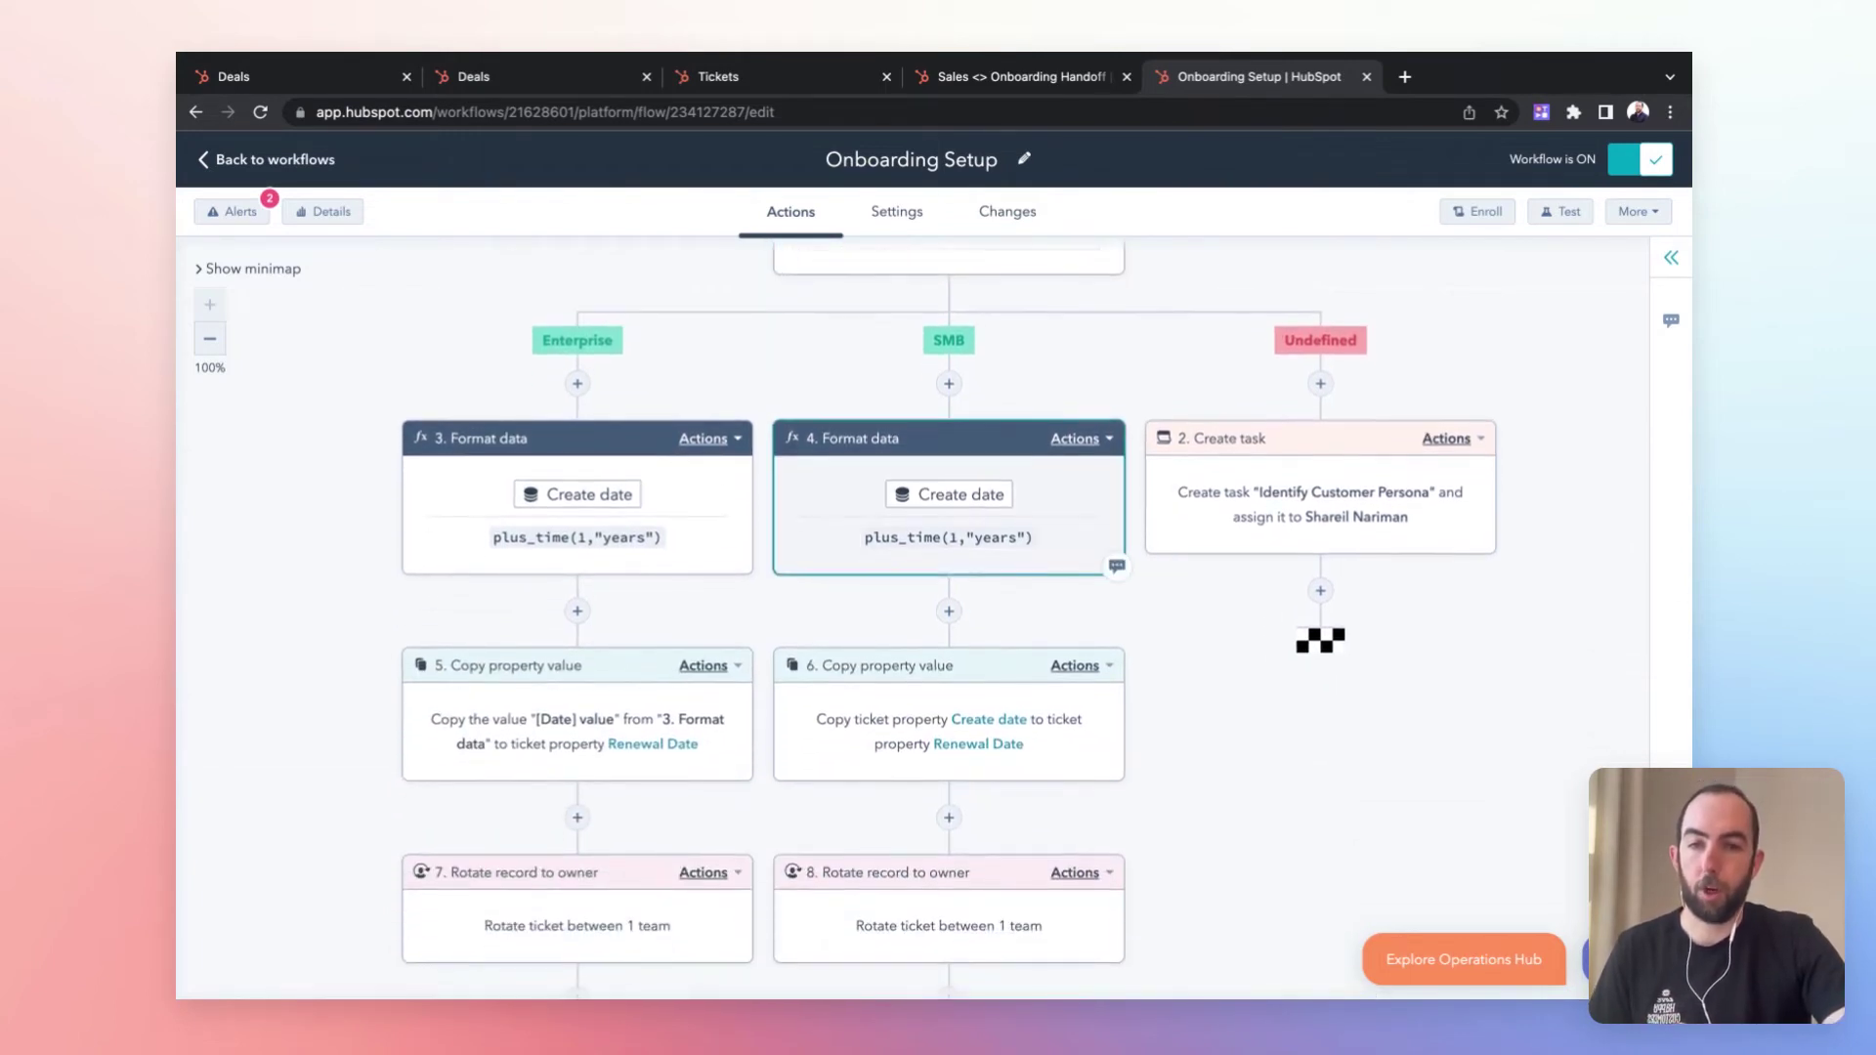
scroll(938, 615, down, 1)
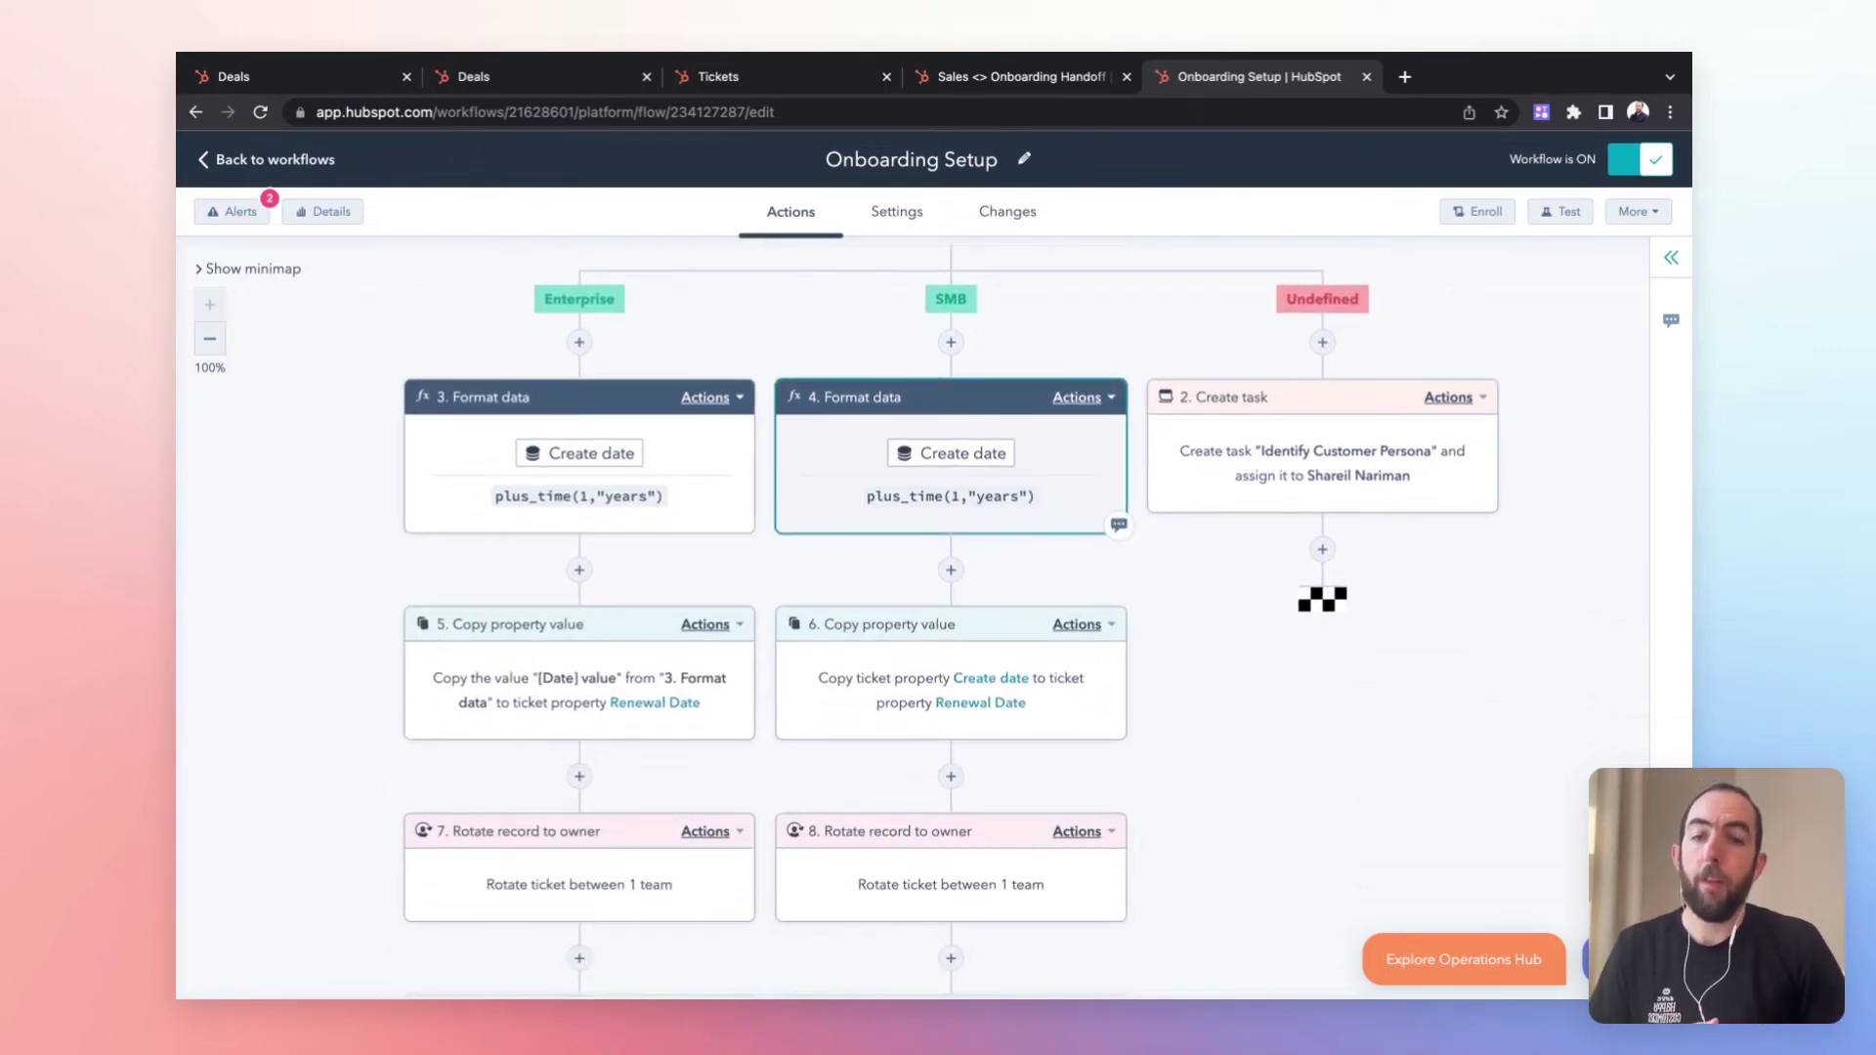
scroll(951, 618, down, 1)
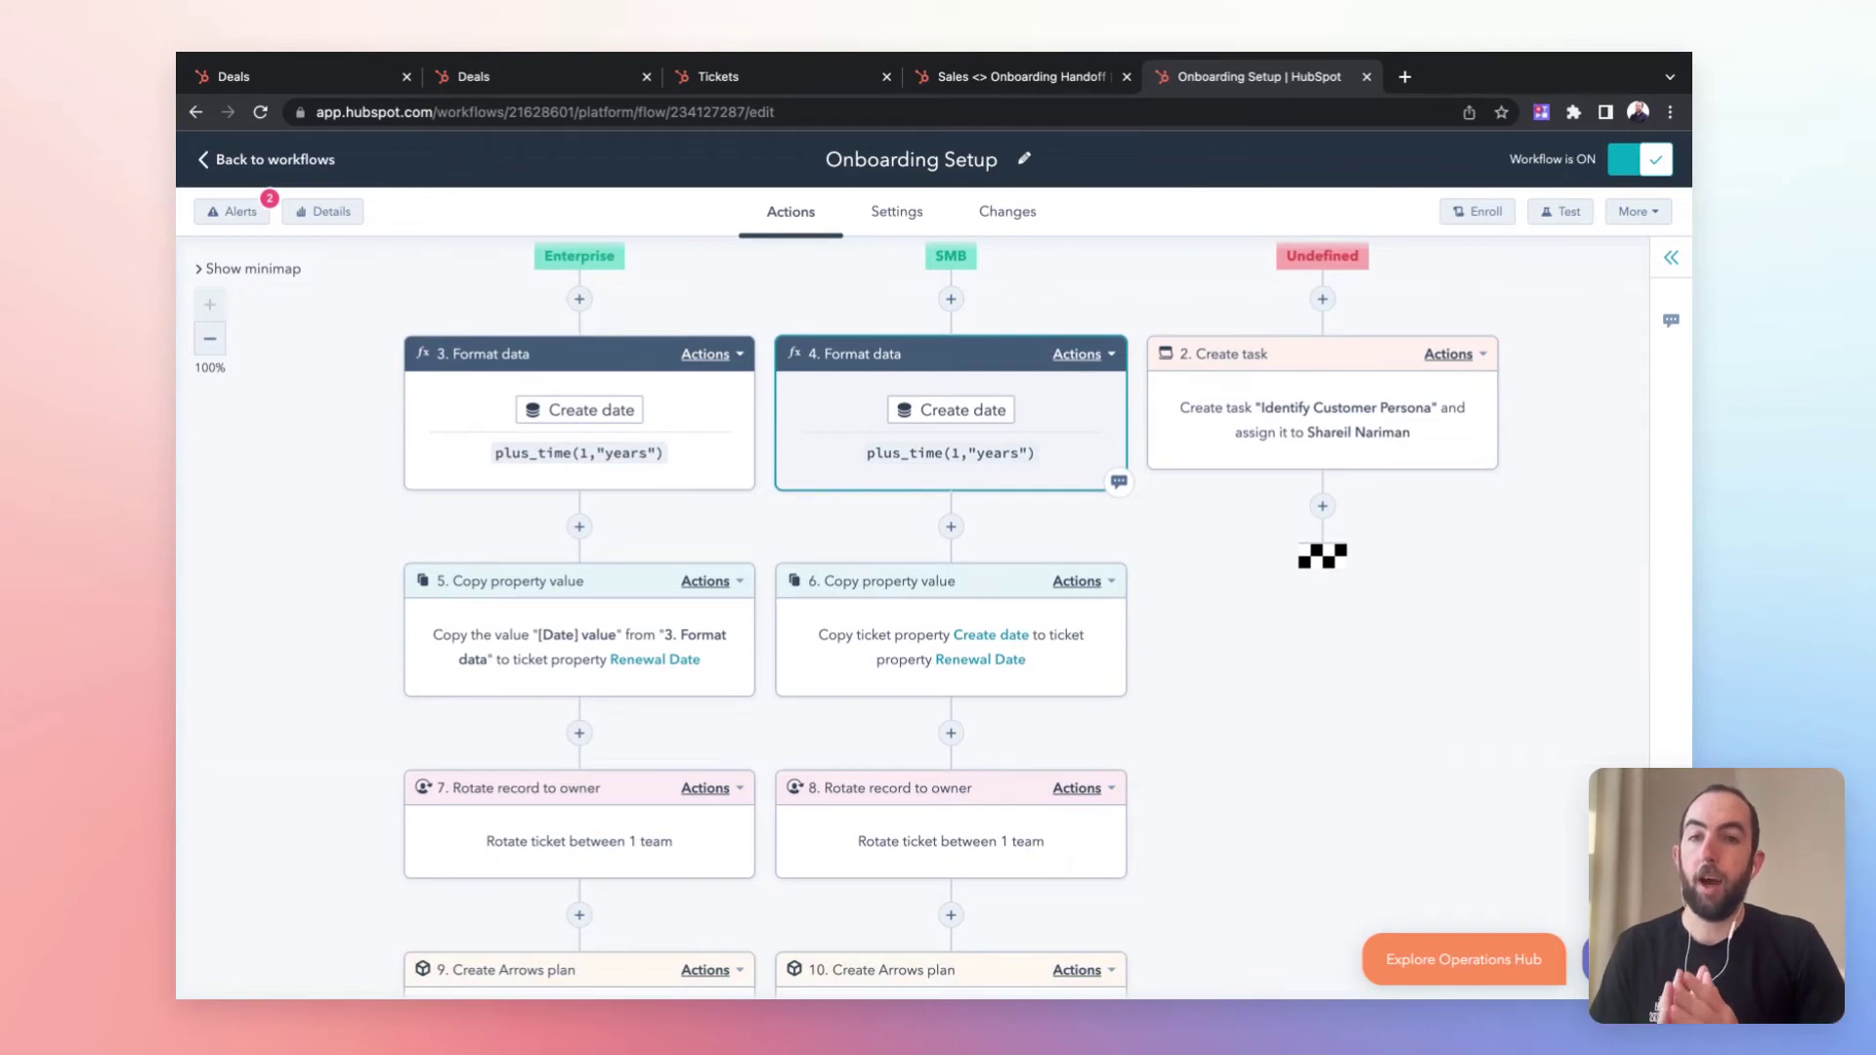
click(575, 388)
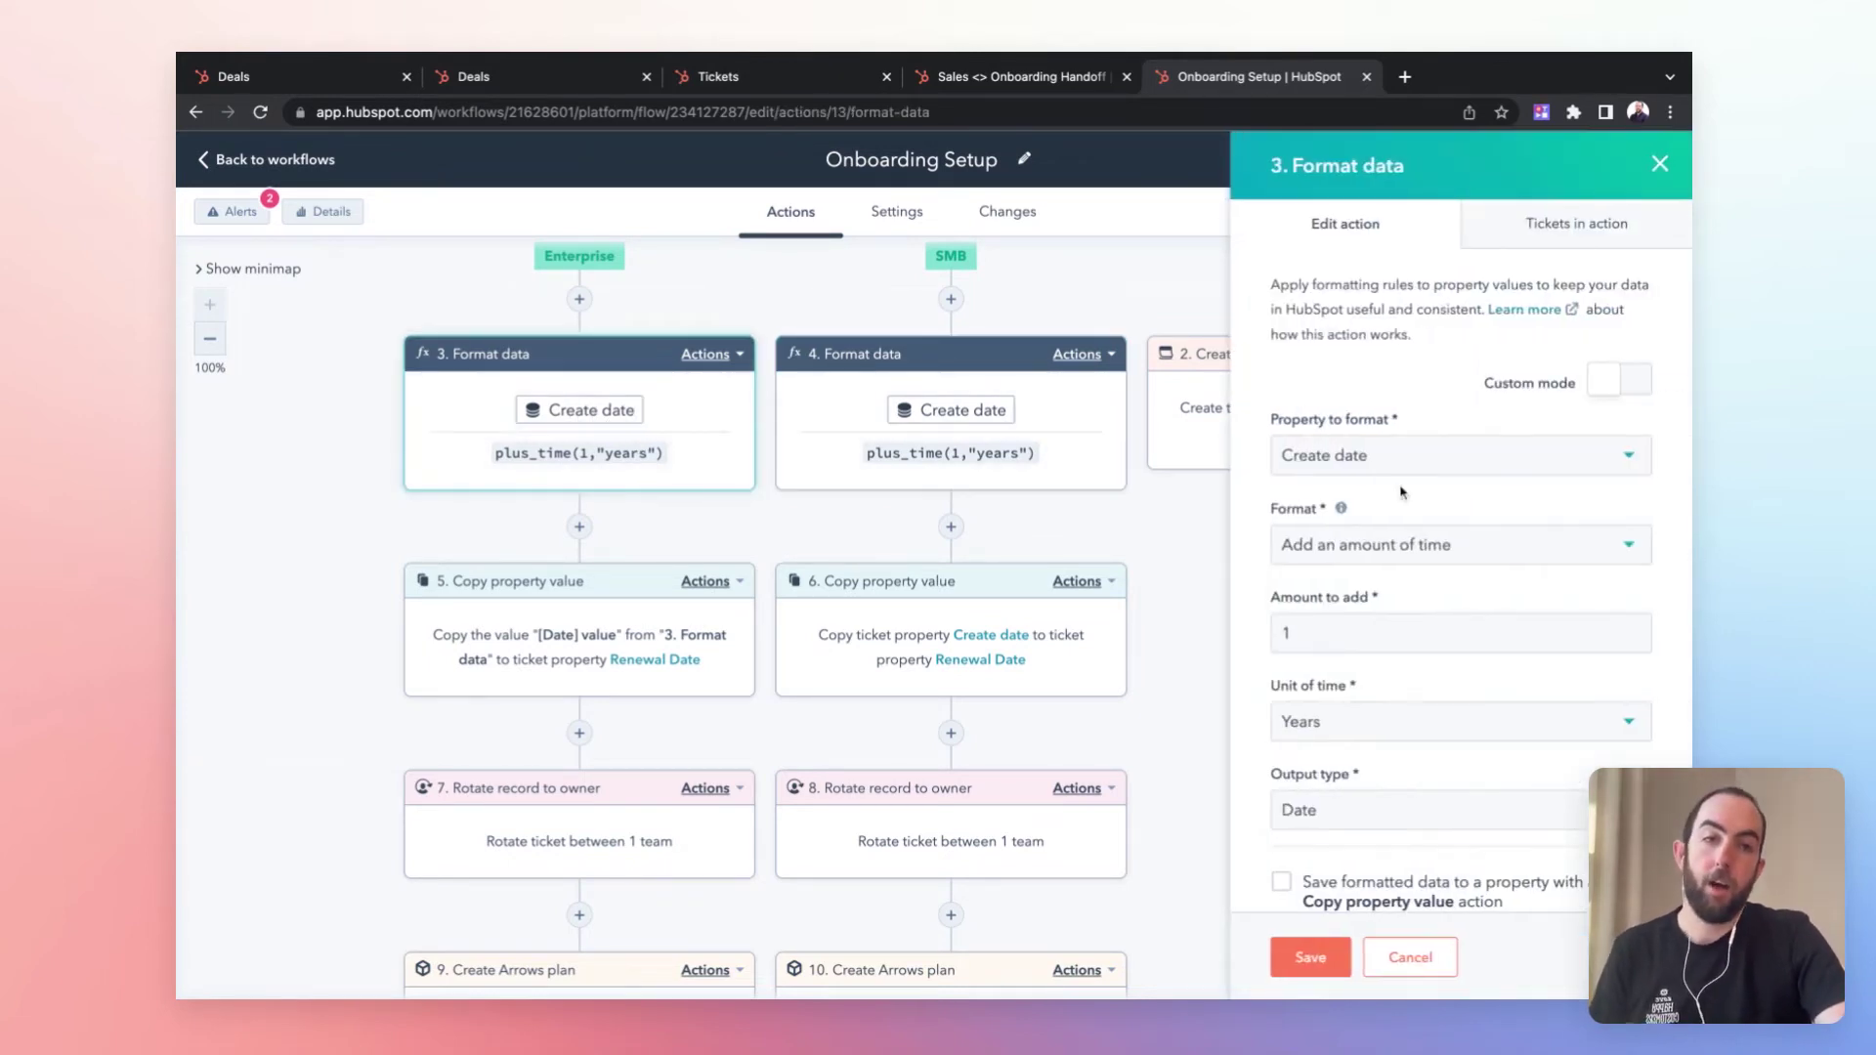
scroll(1402, 492, down, 1)
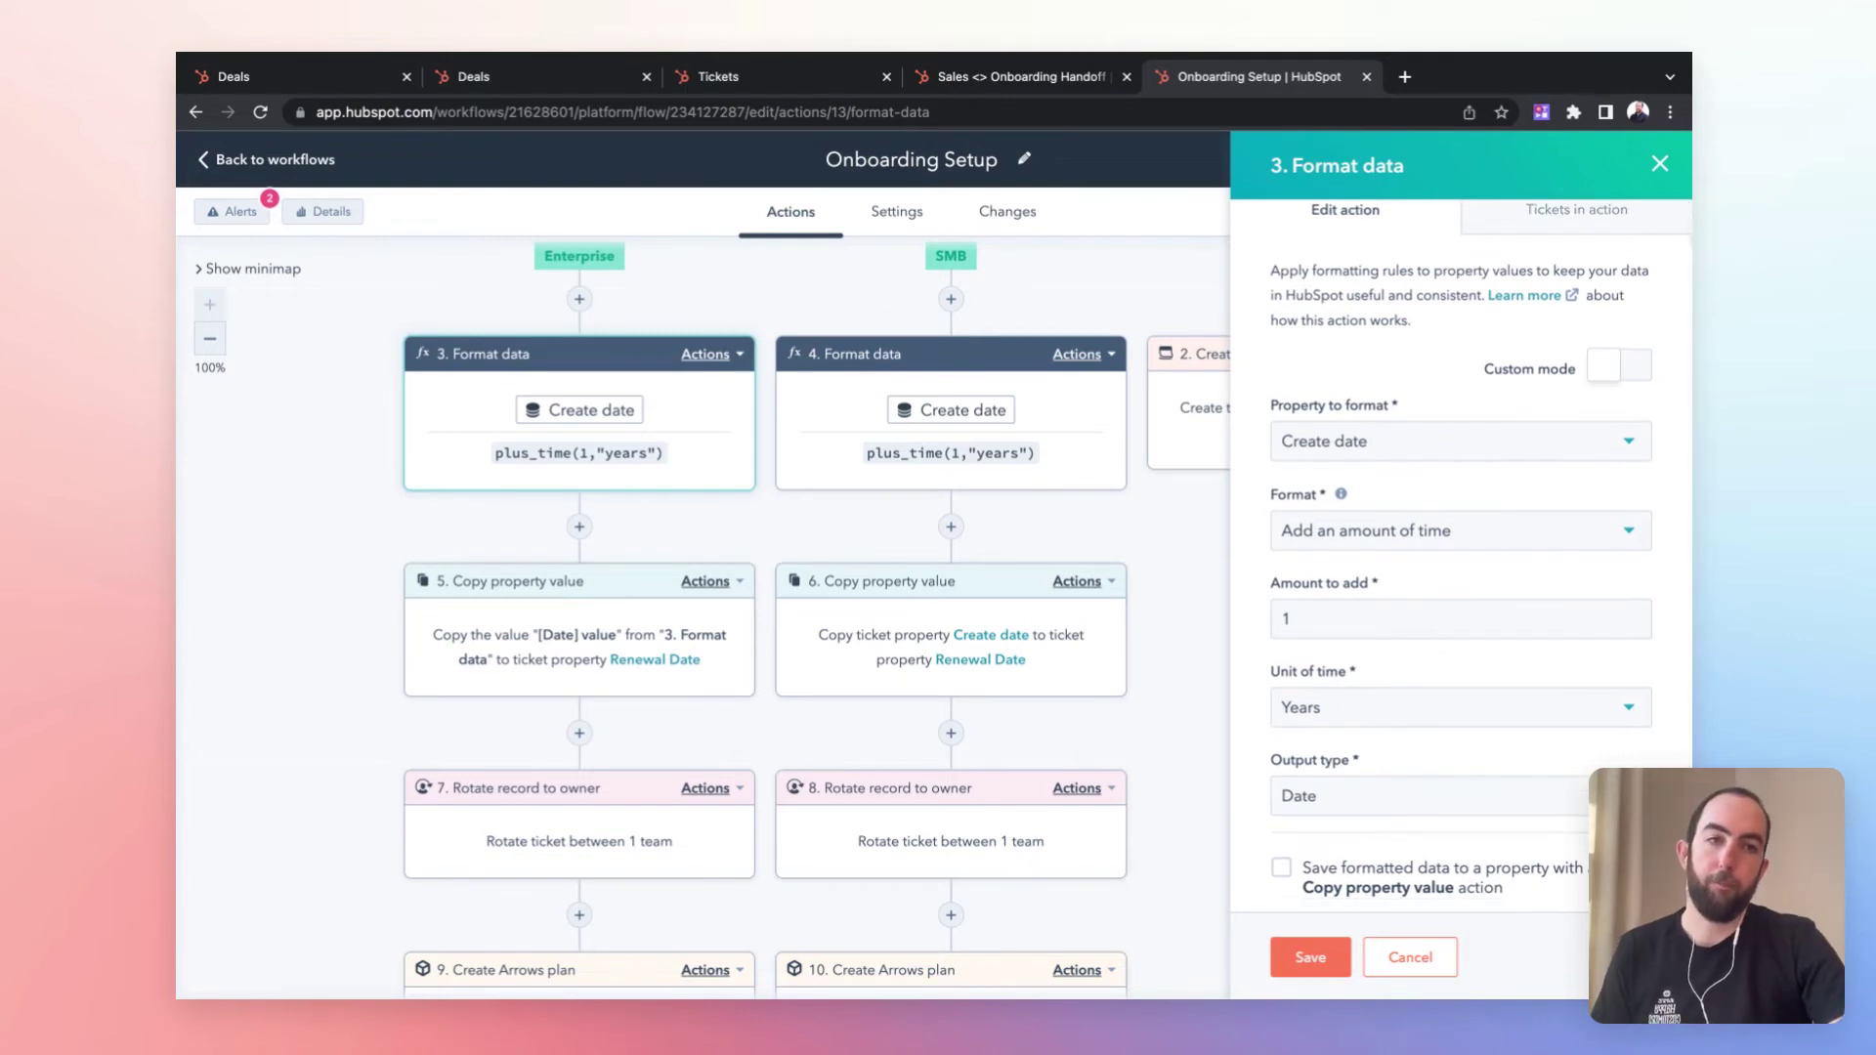
click(1660, 163)
scroll(587, 547, down, 2)
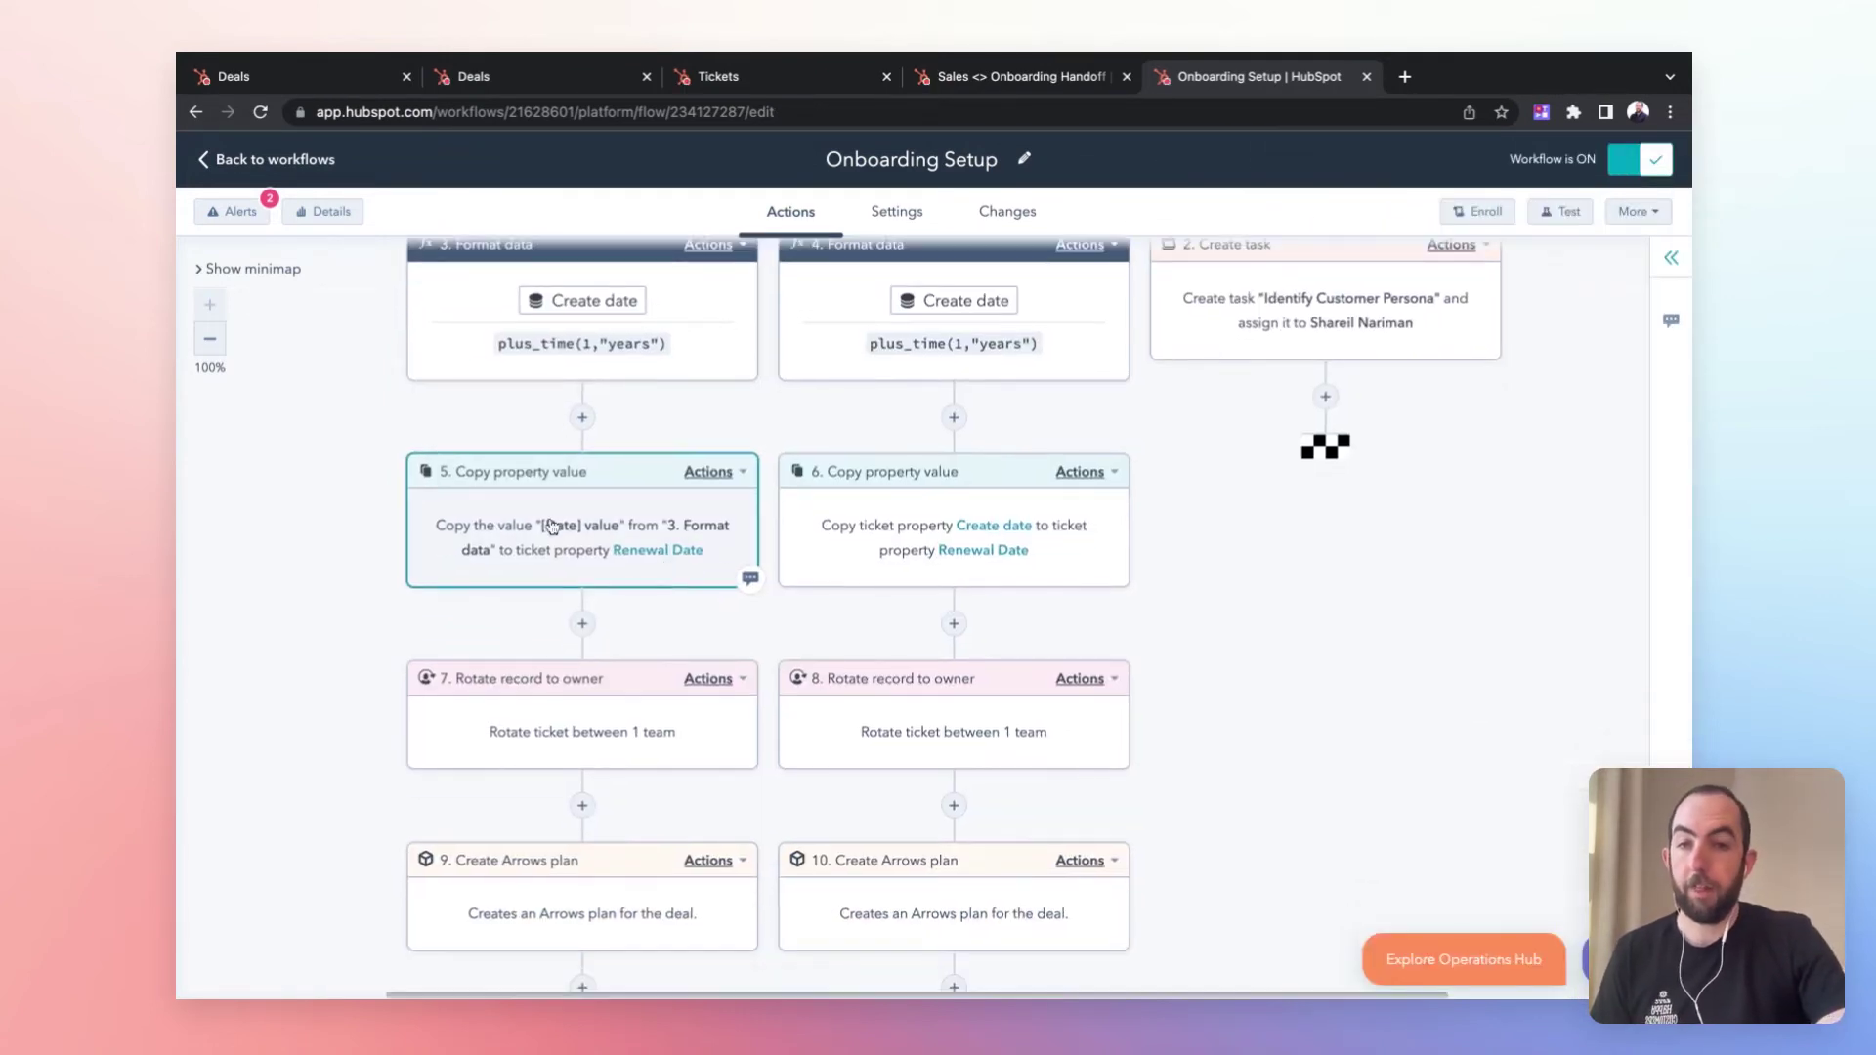
click(552, 528)
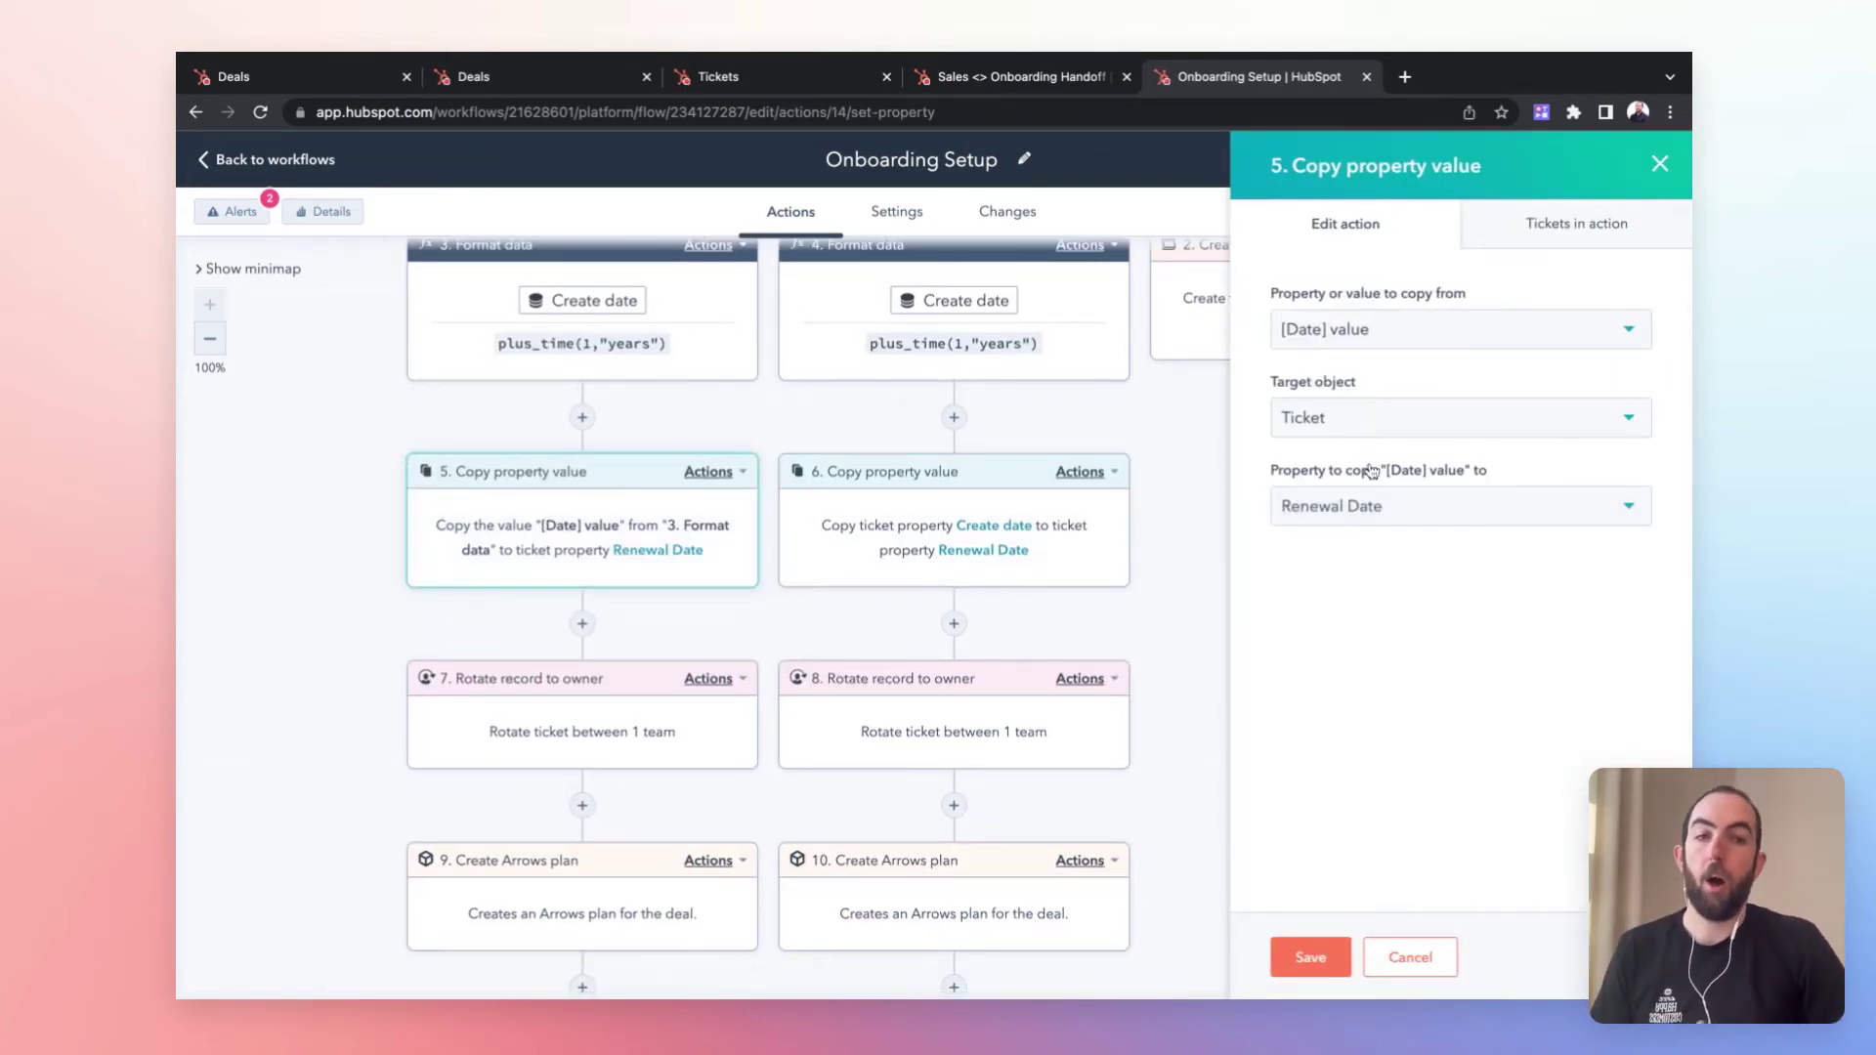
click(1660, 163)
scroll(606, 596, down, 3)
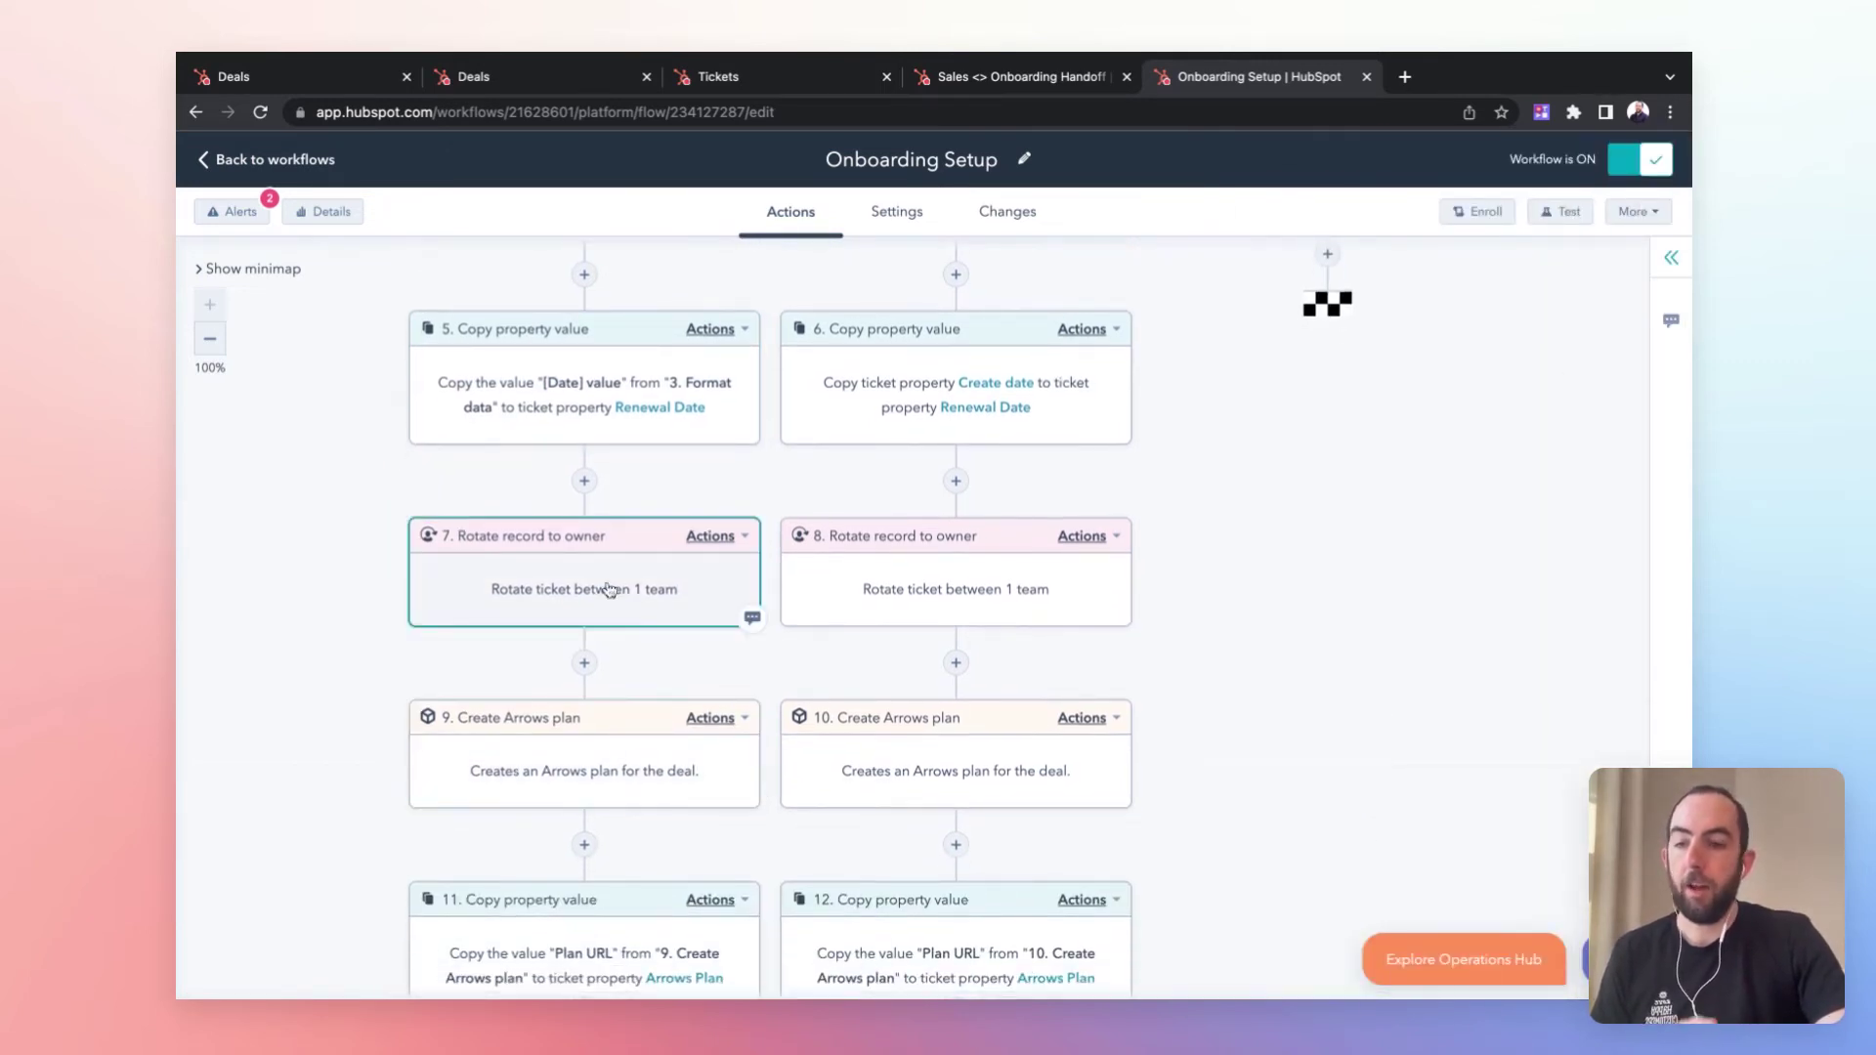
scroll(607, 589, up, 4)
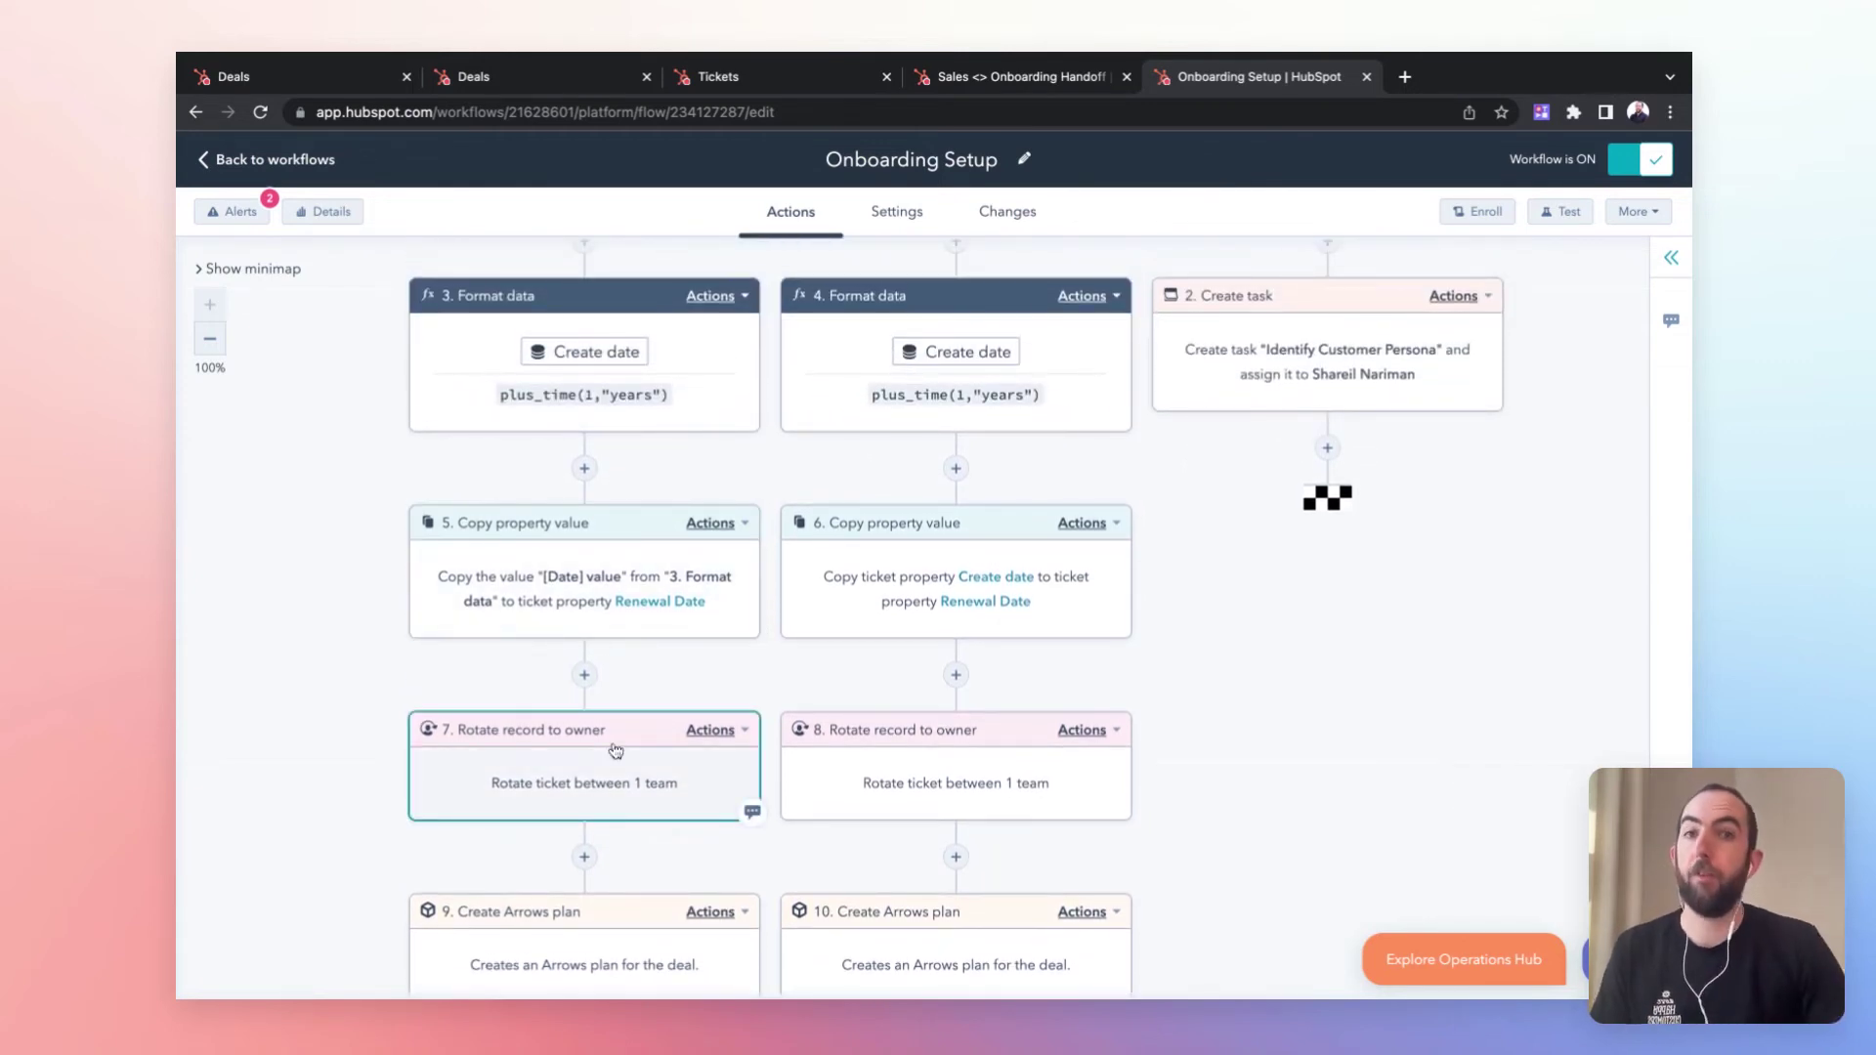
click(587, 771)
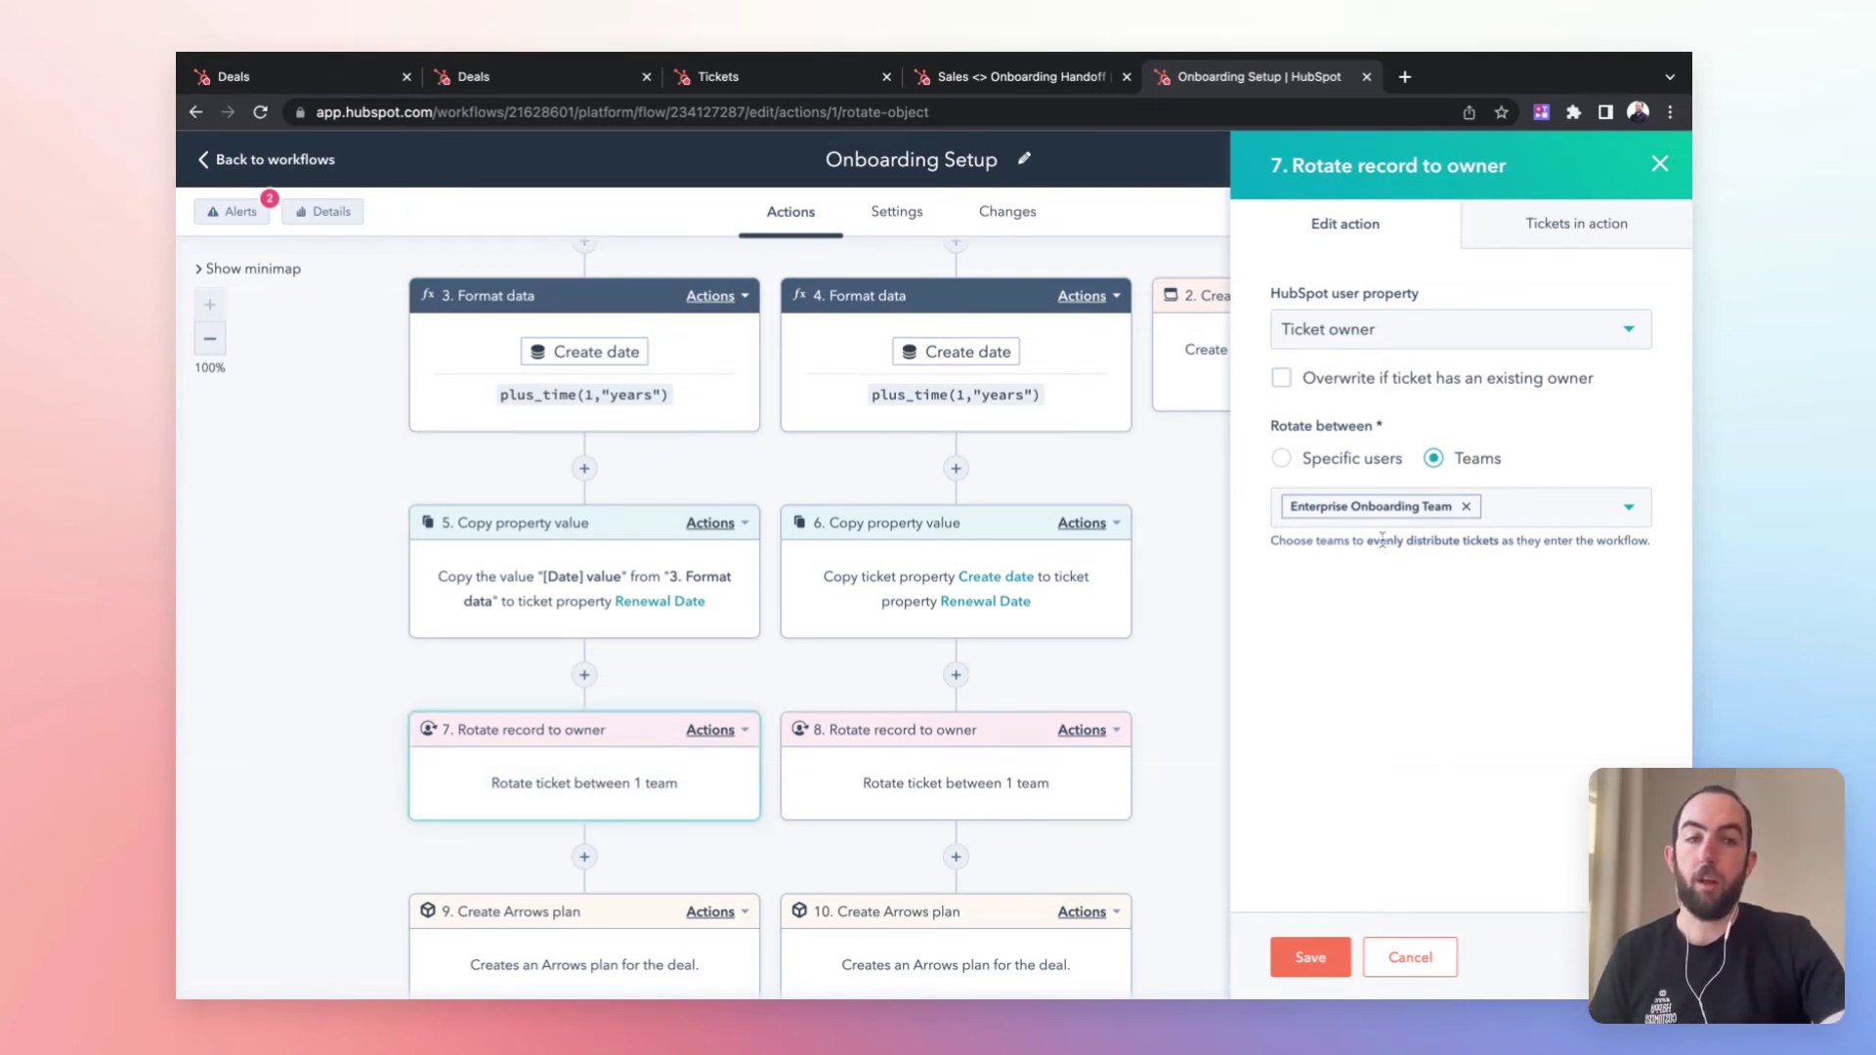
scroll(665, 537, up, 3)
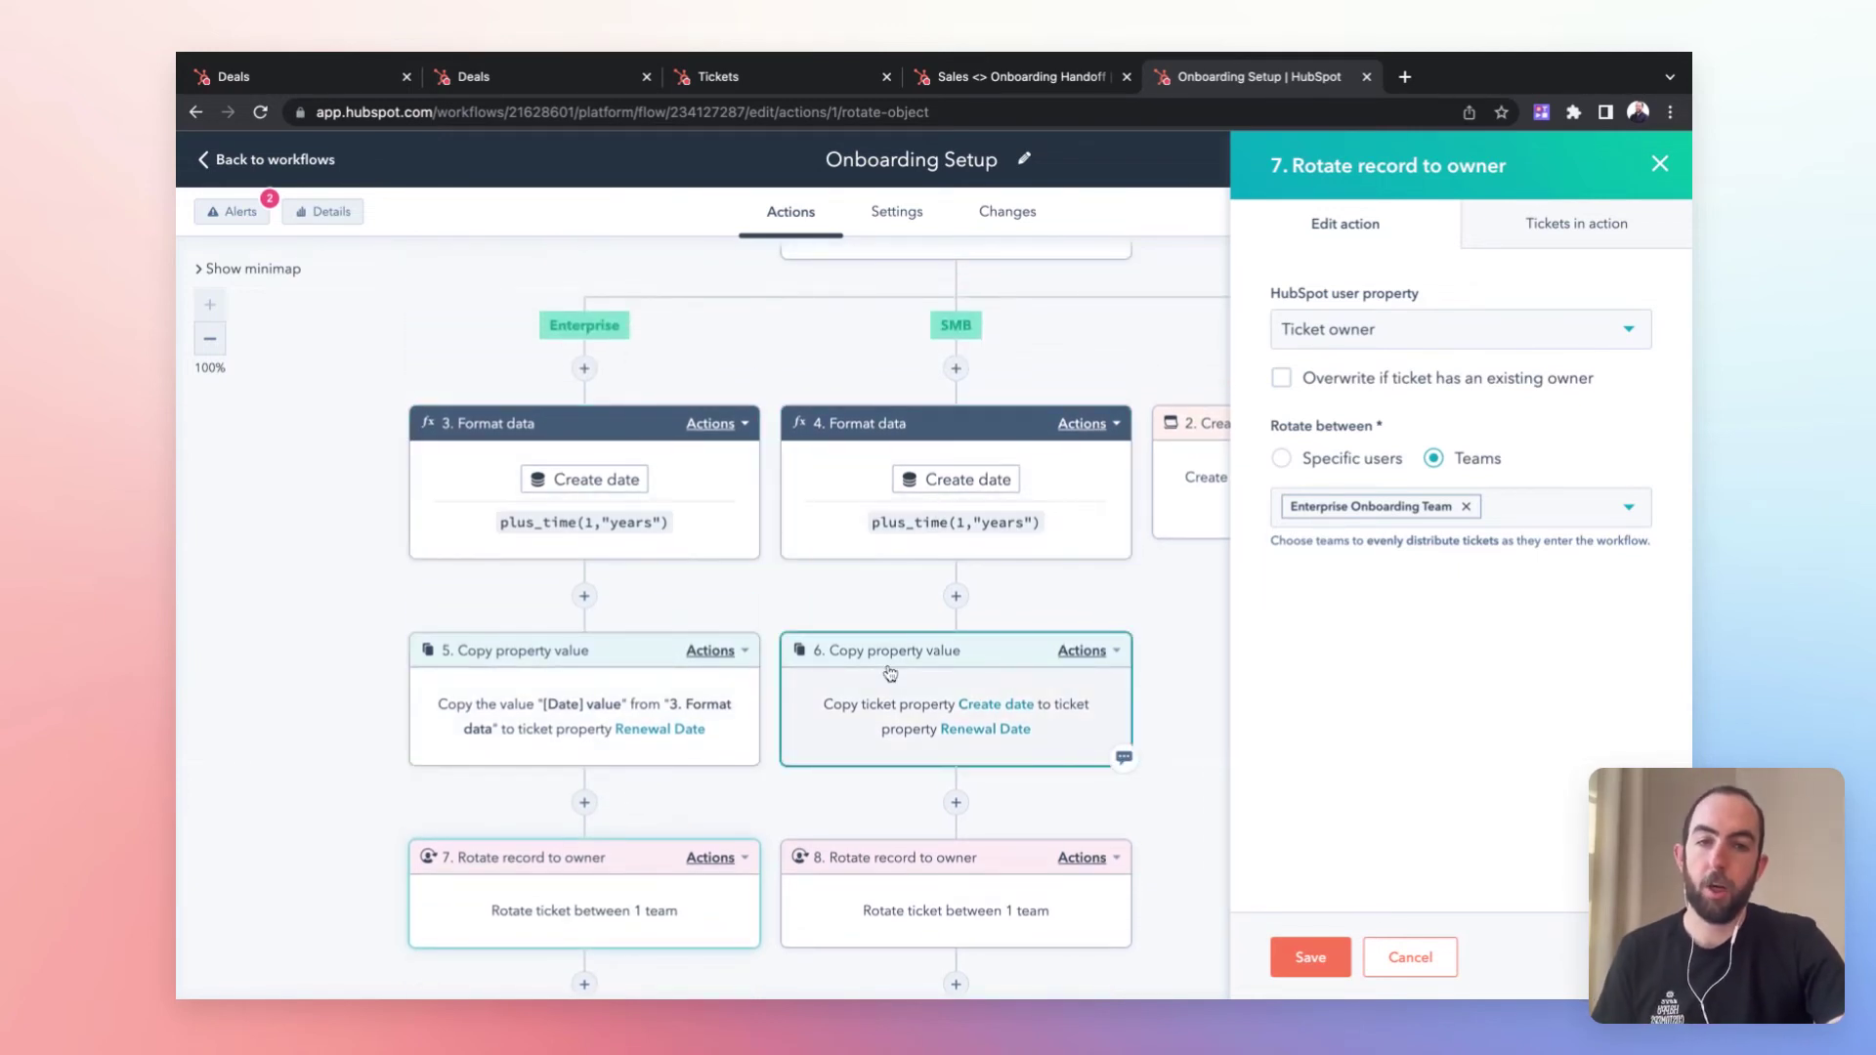
click(906, 894)
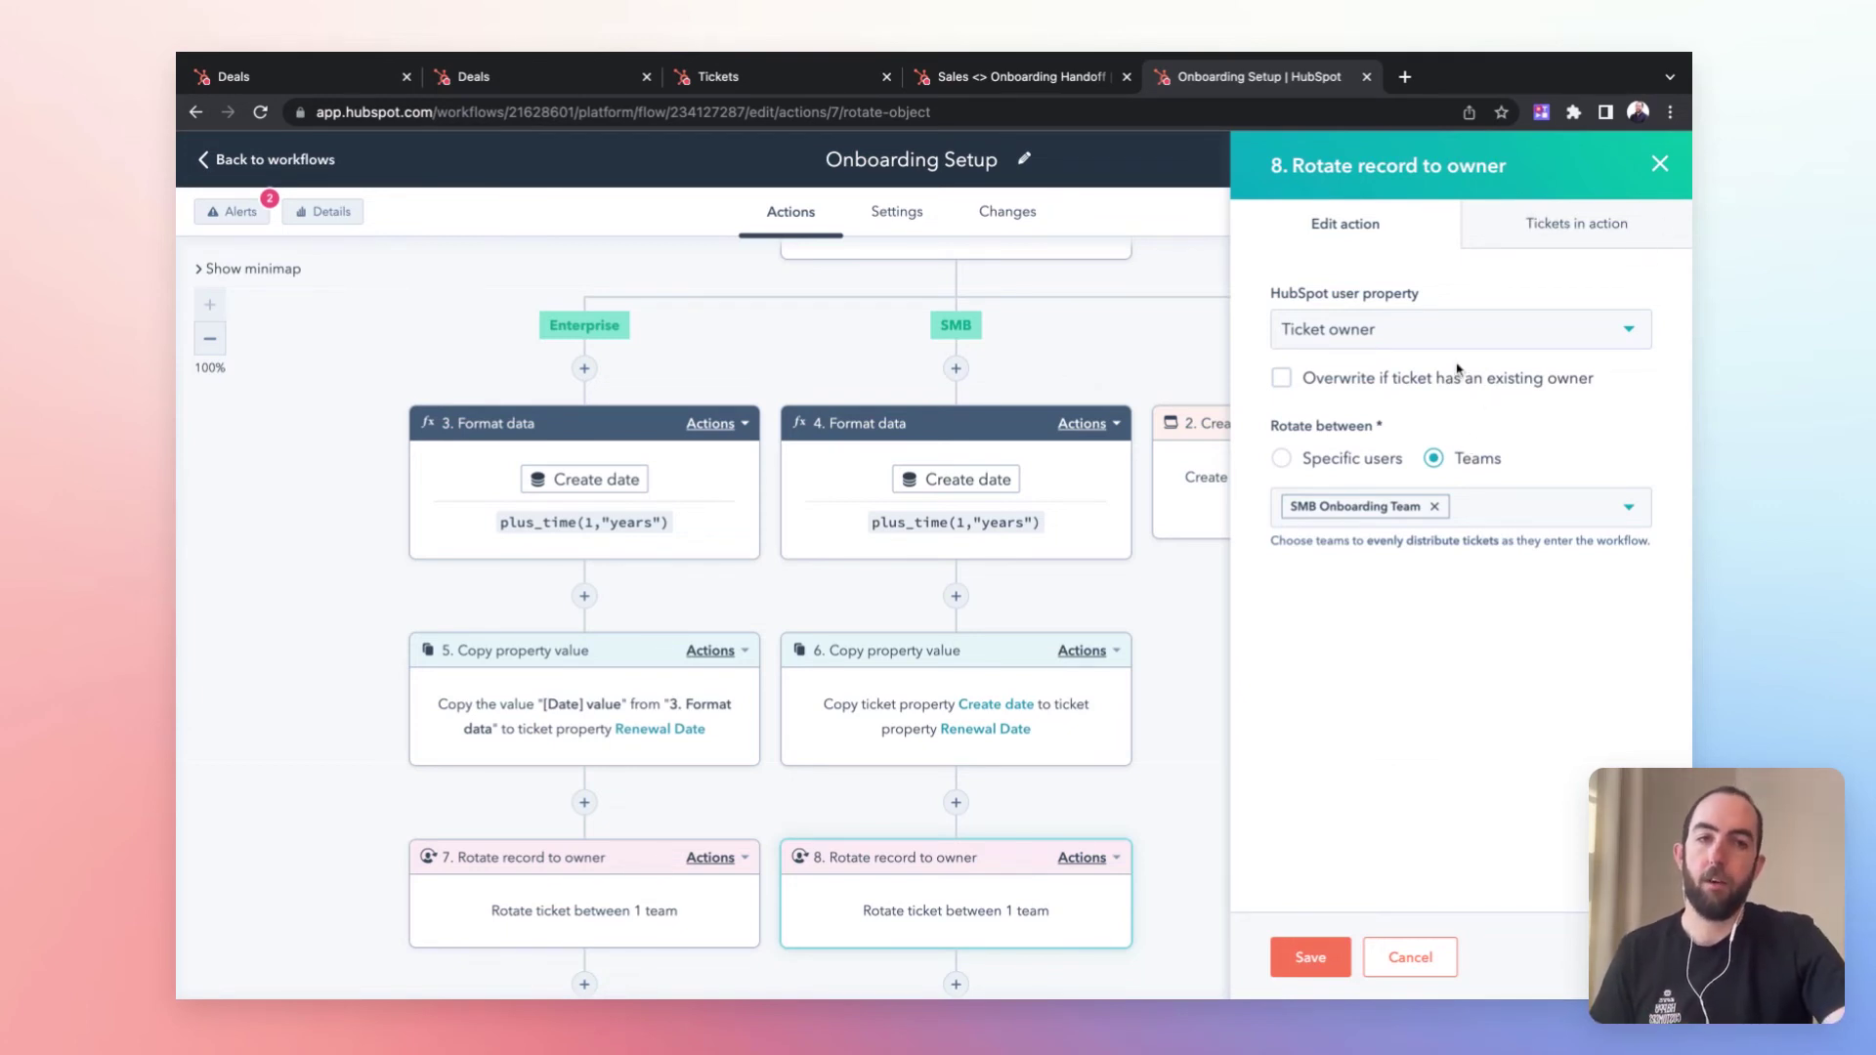
click(1660, 163)
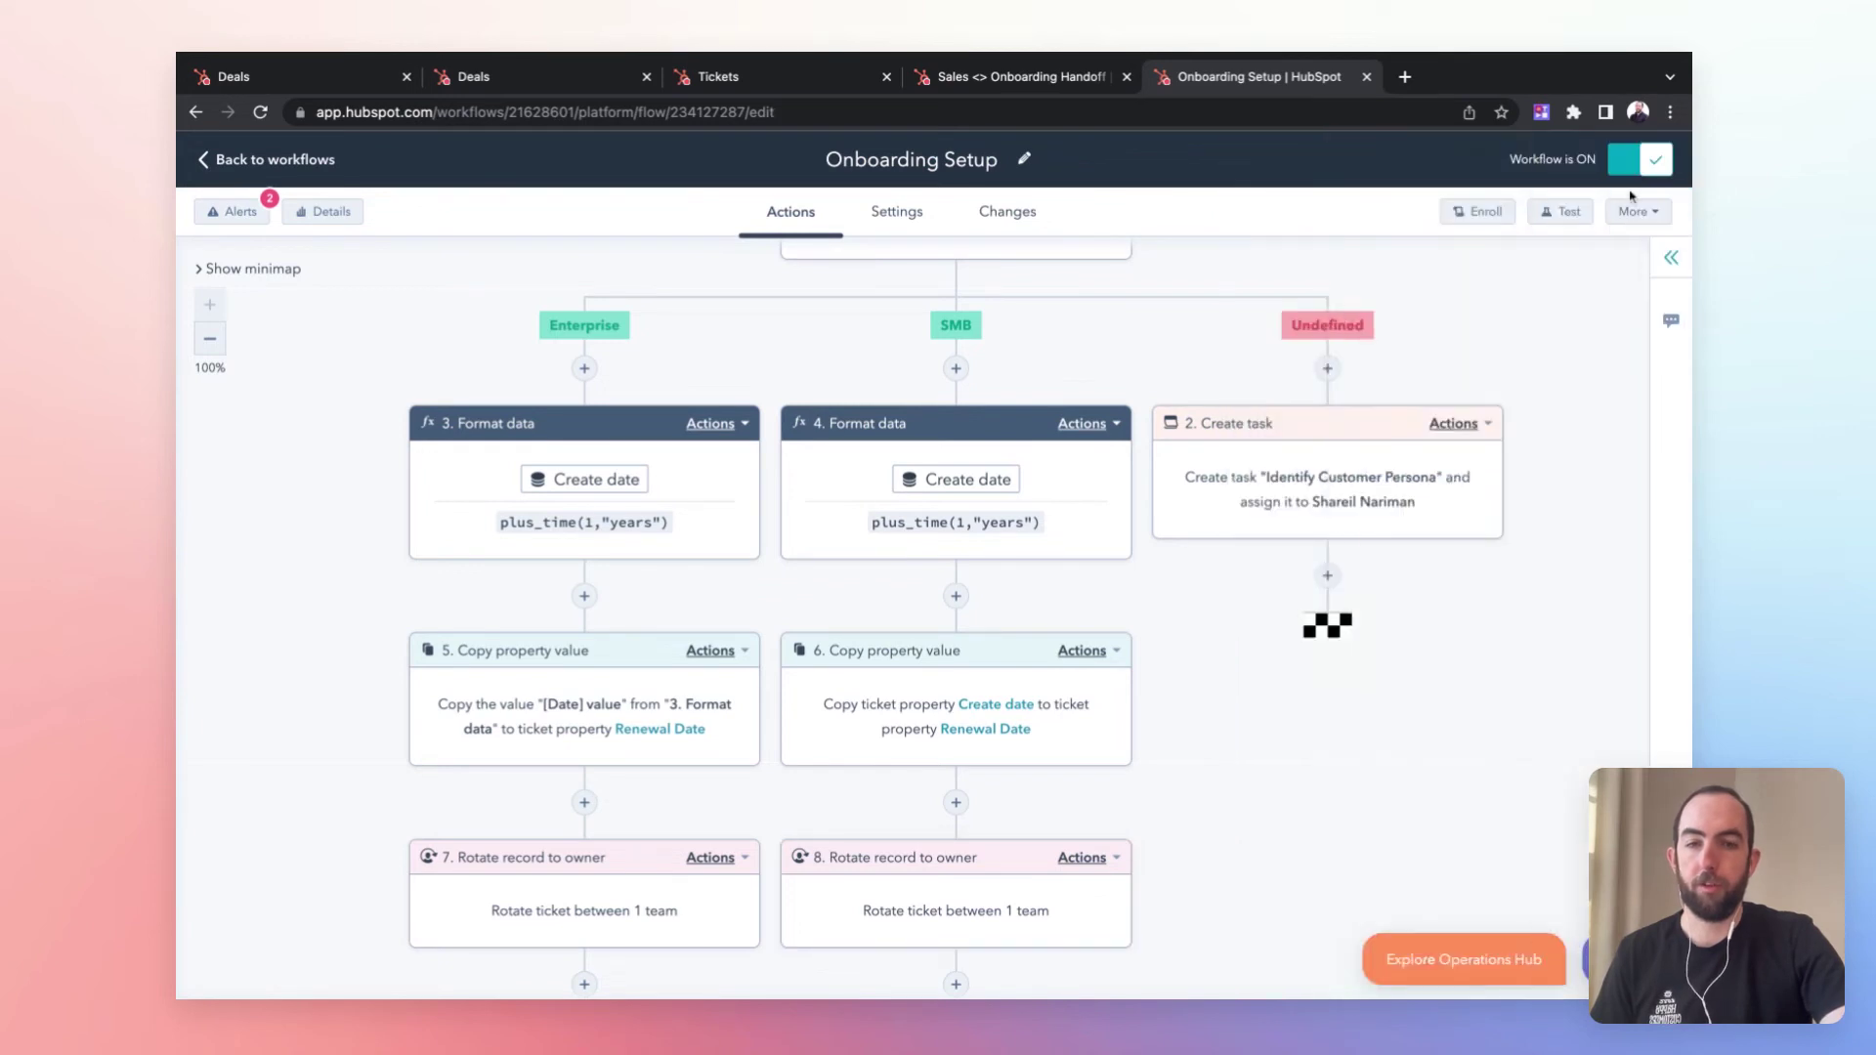
scroll(874, 619, down, 2)
scroll(875, 619, down, 4)
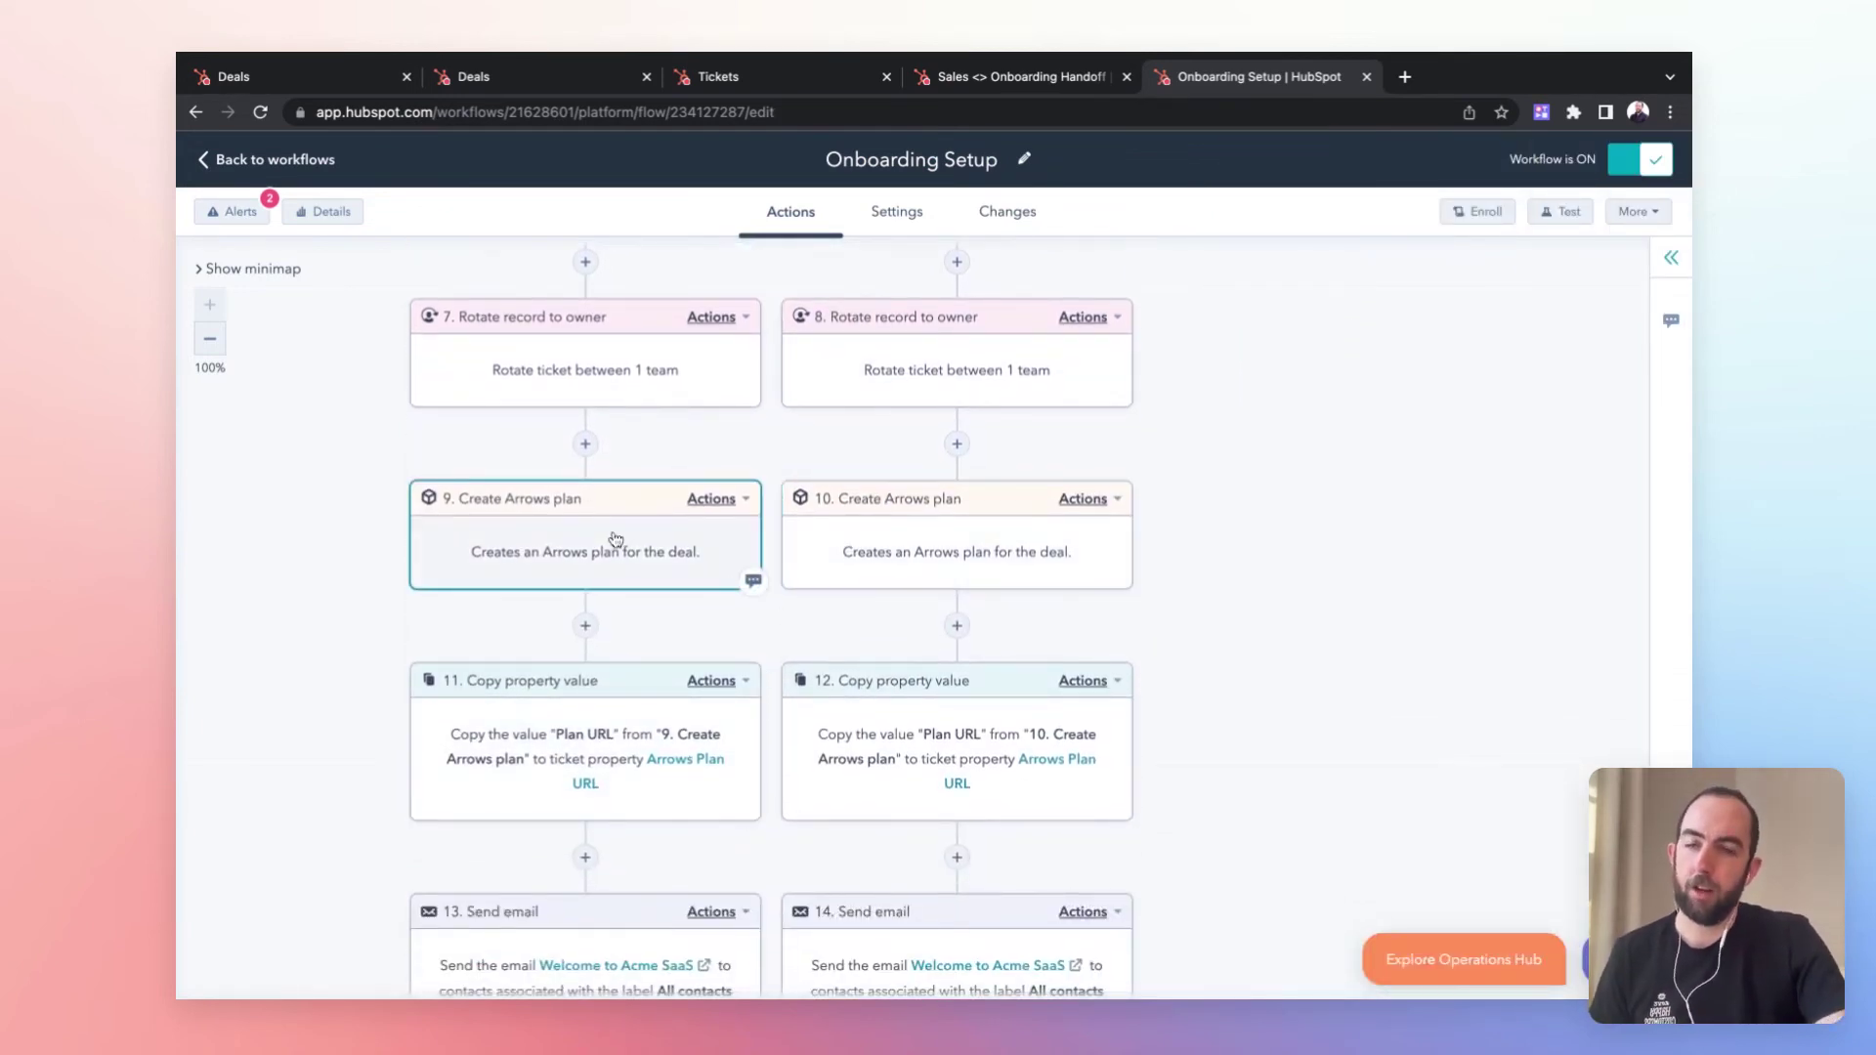
click(616, 539)
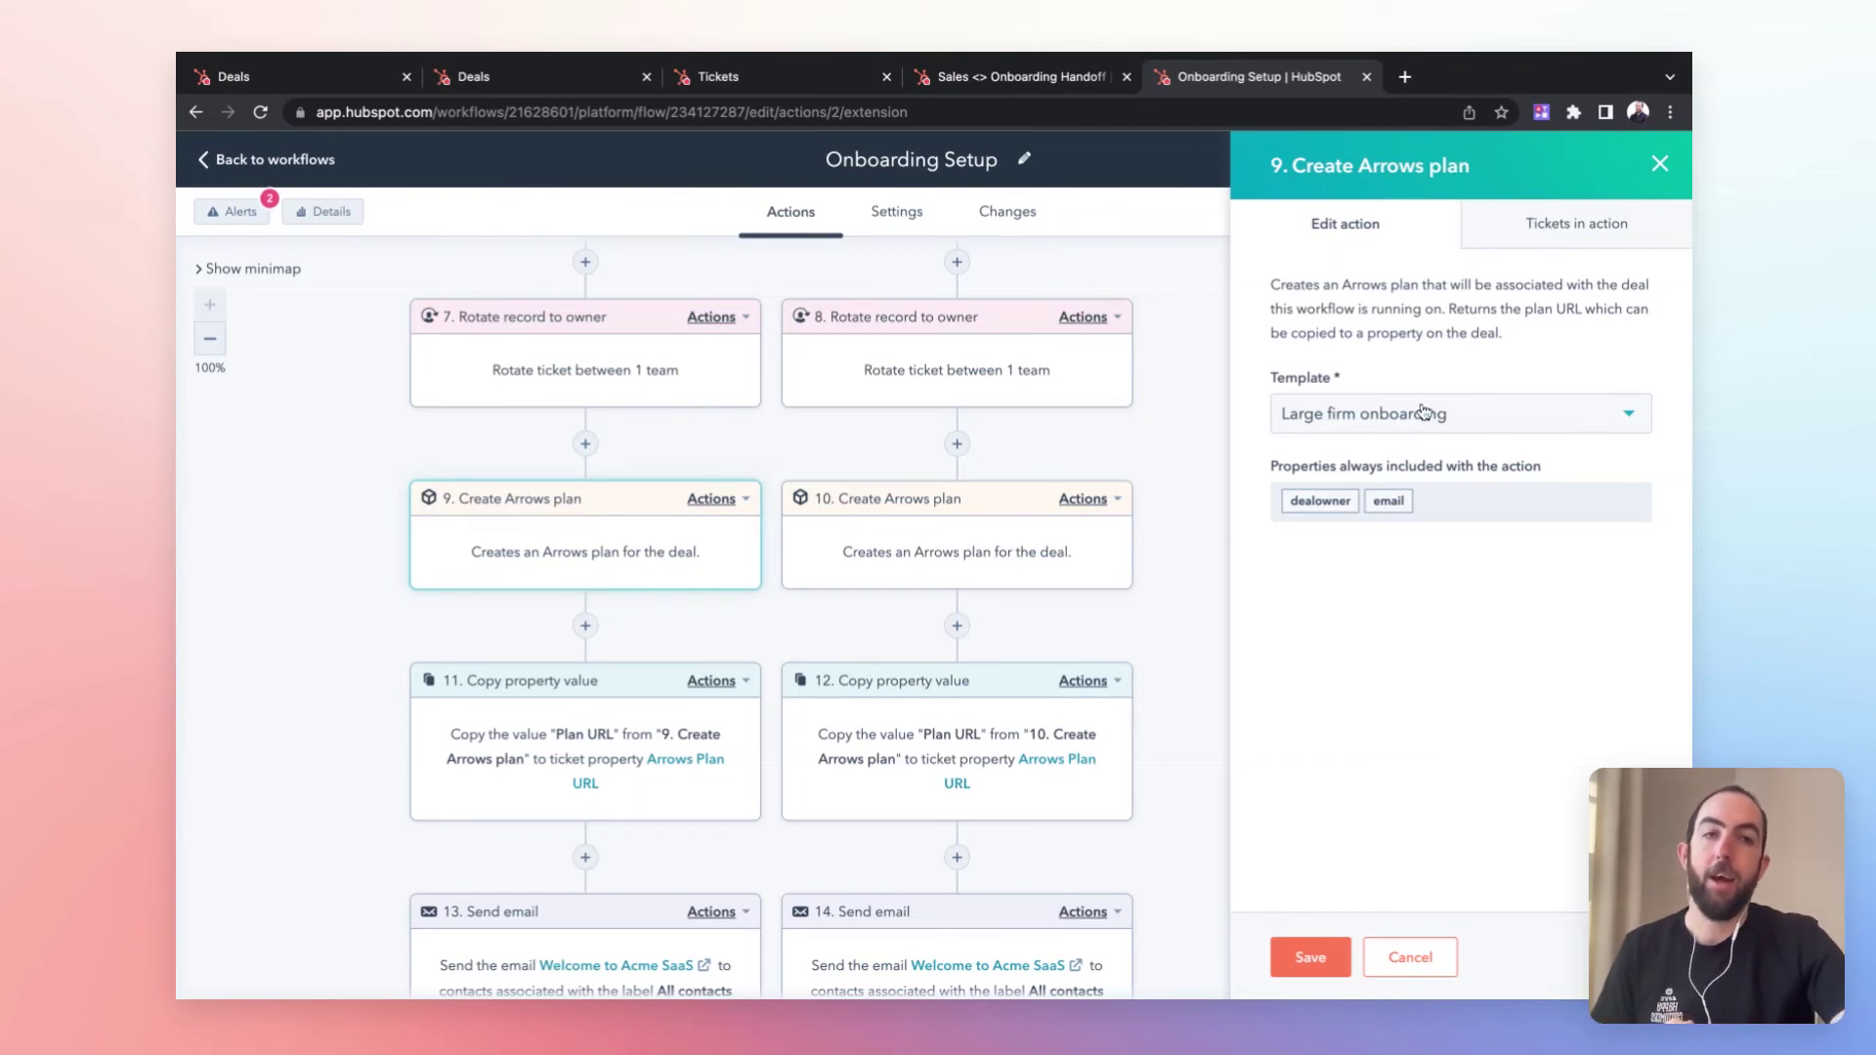
click(1658, 165)
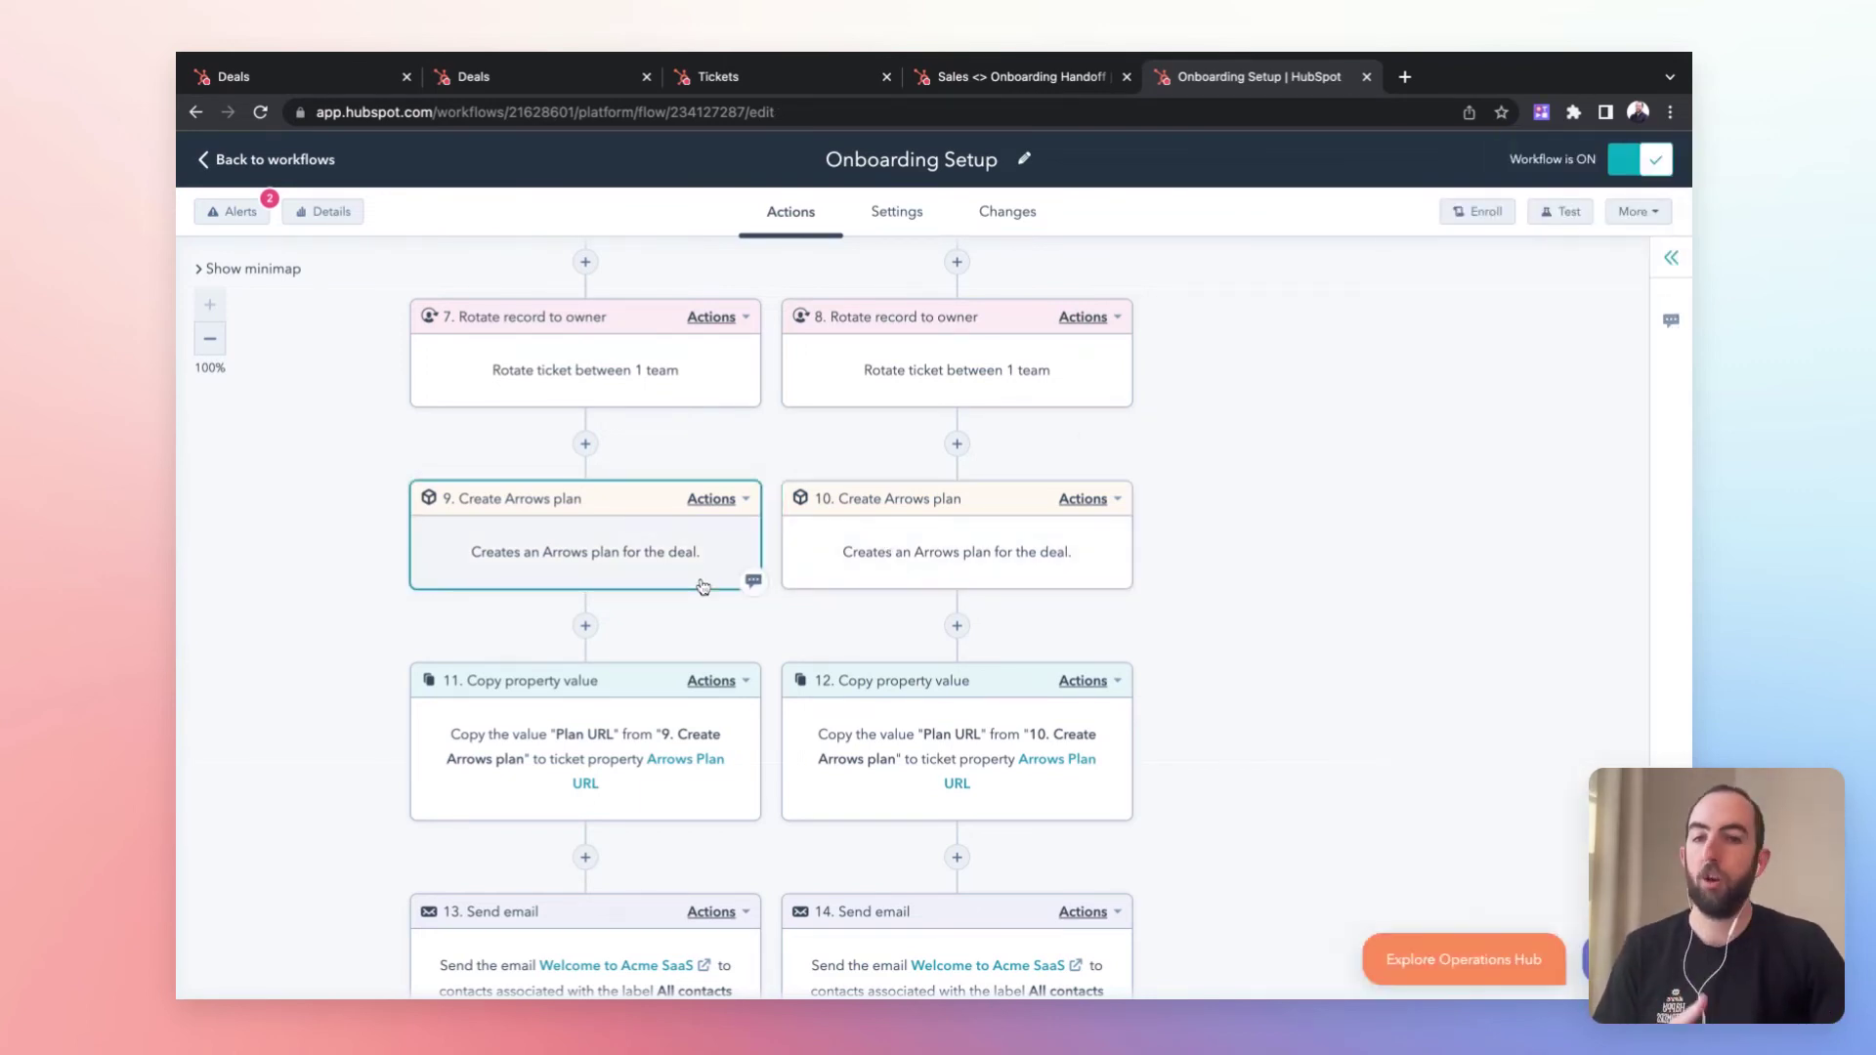
scroll(606, 772, down, 3)
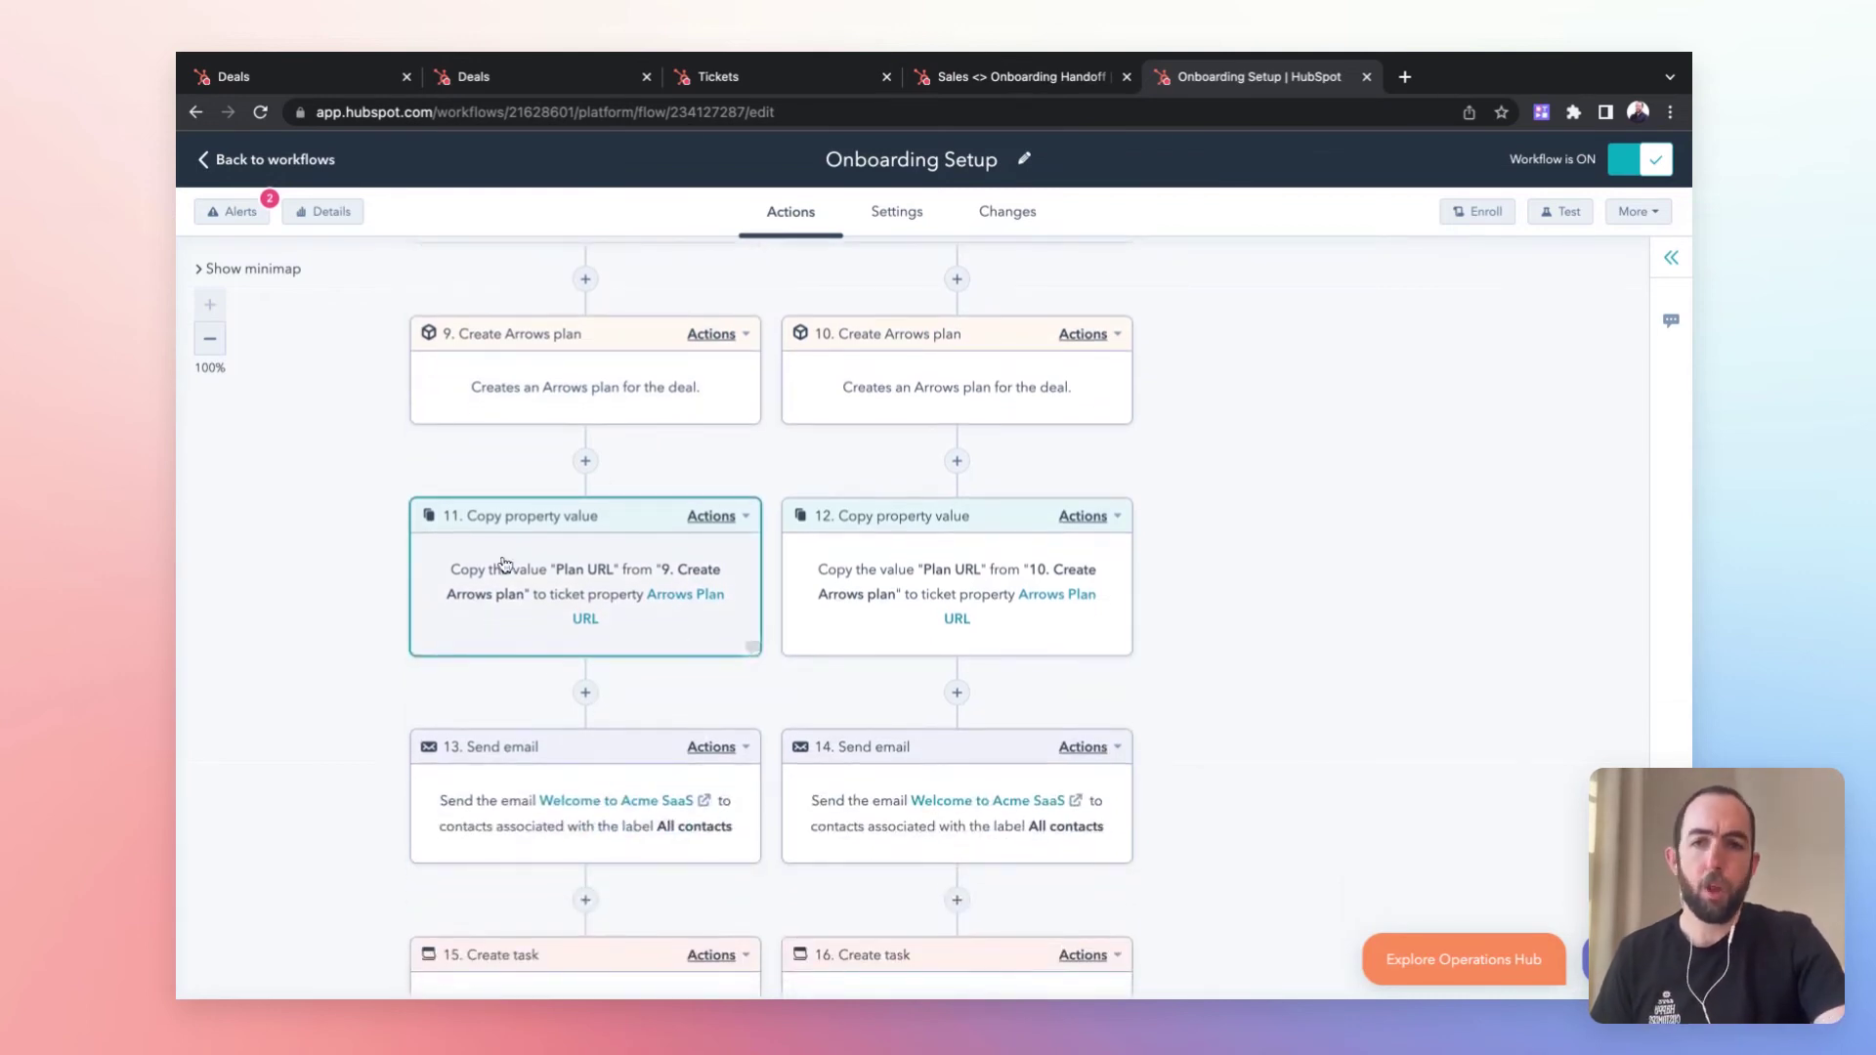
click(522, 599)
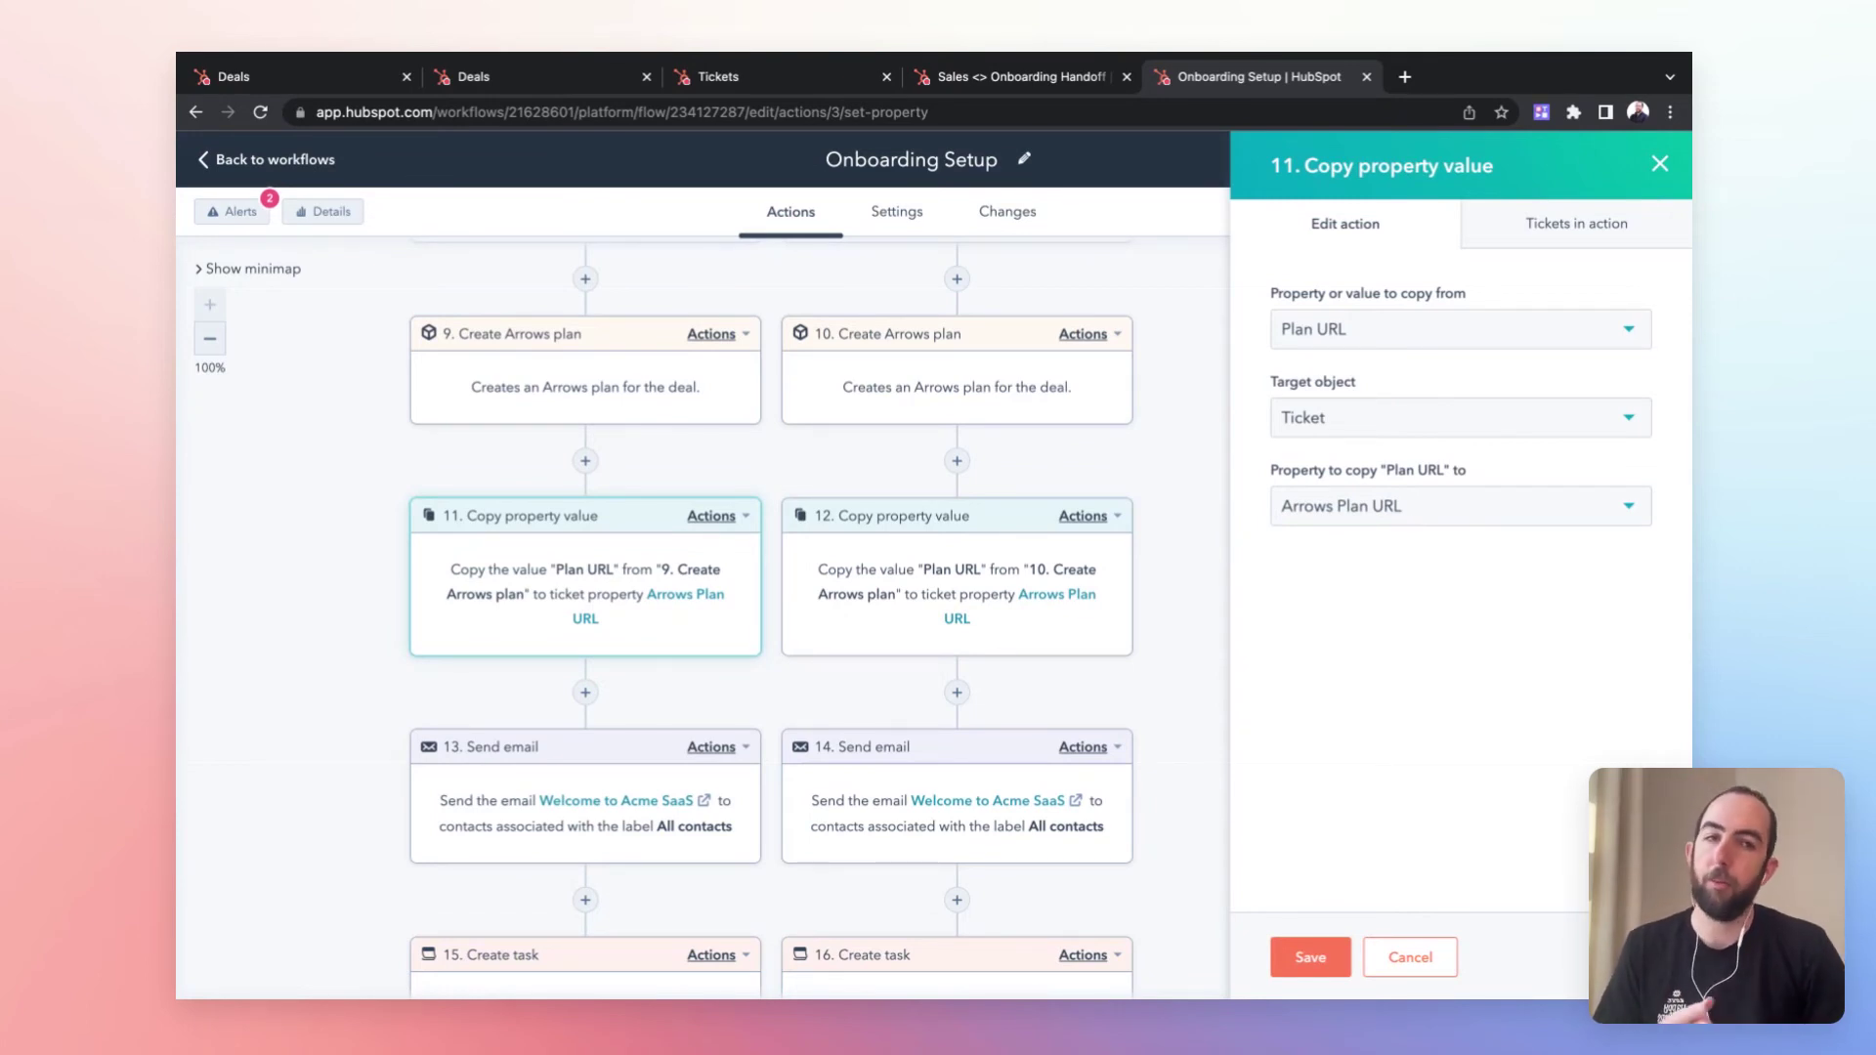
click(1660, 163)
scroll(843, 624, down, 2)
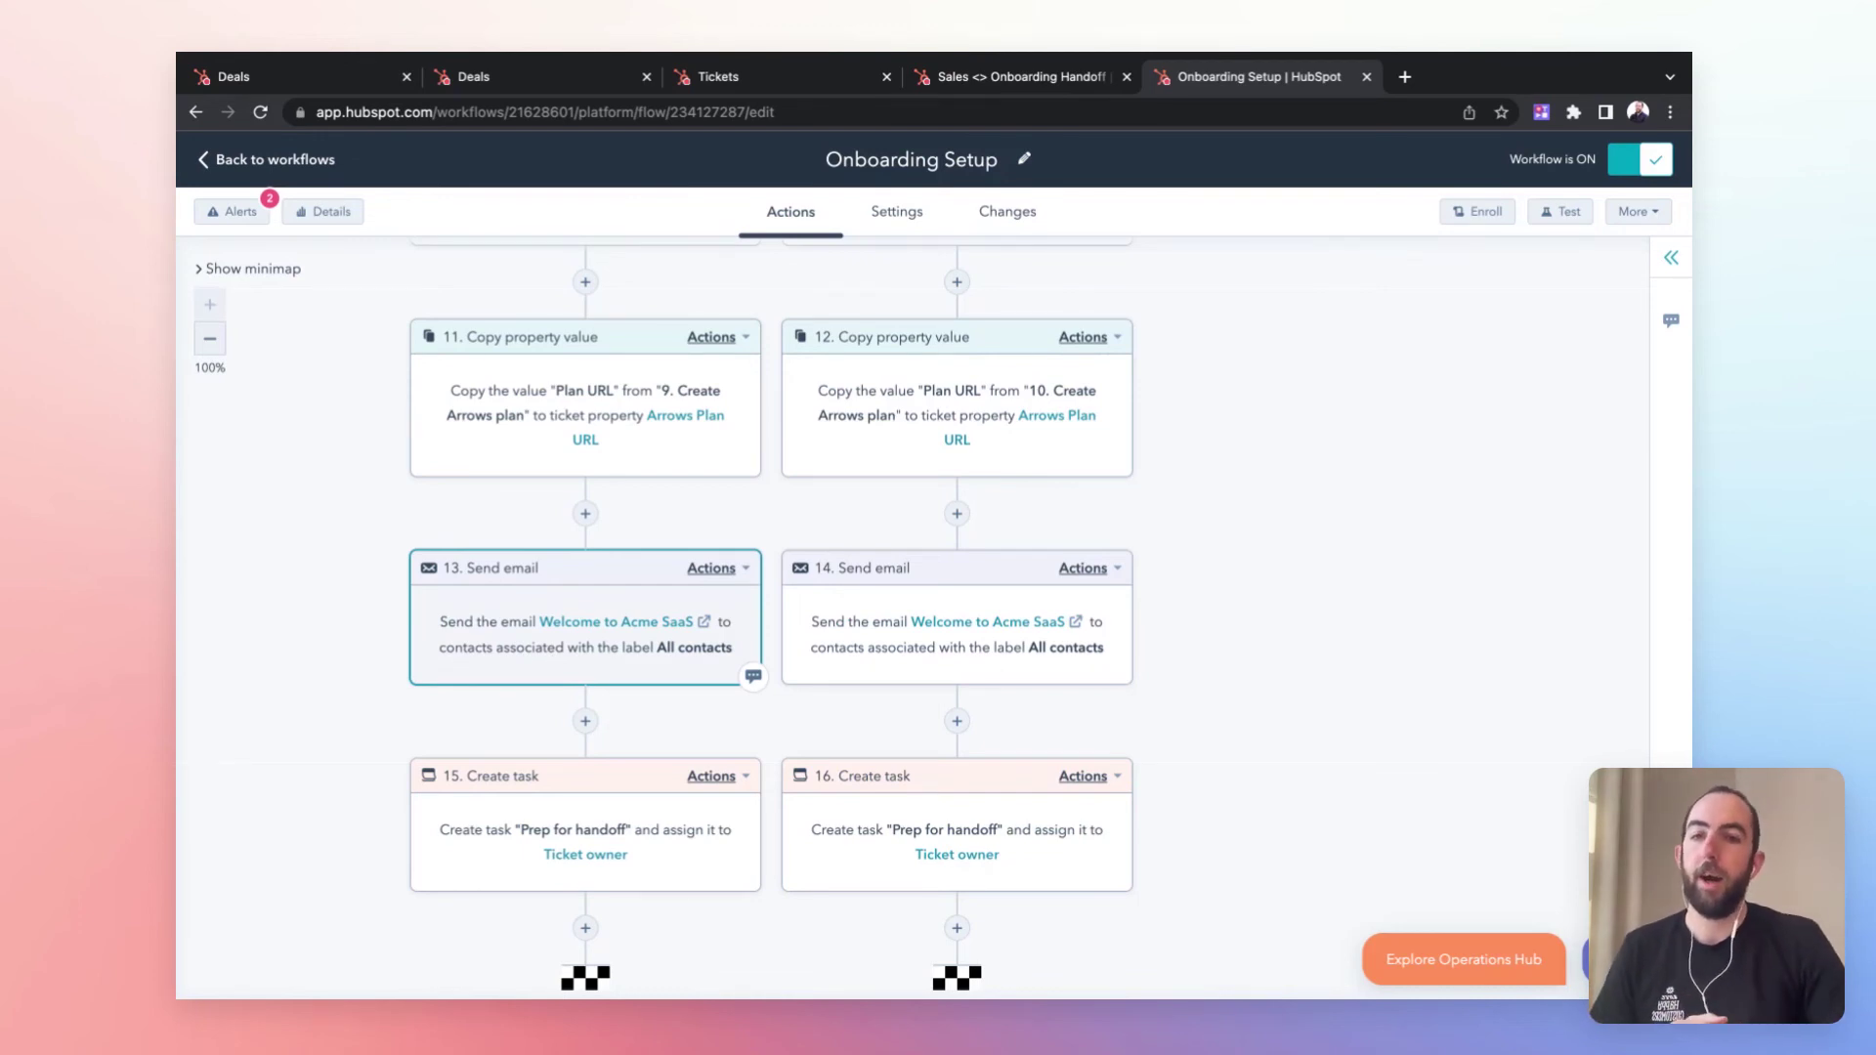
click(479, 645)
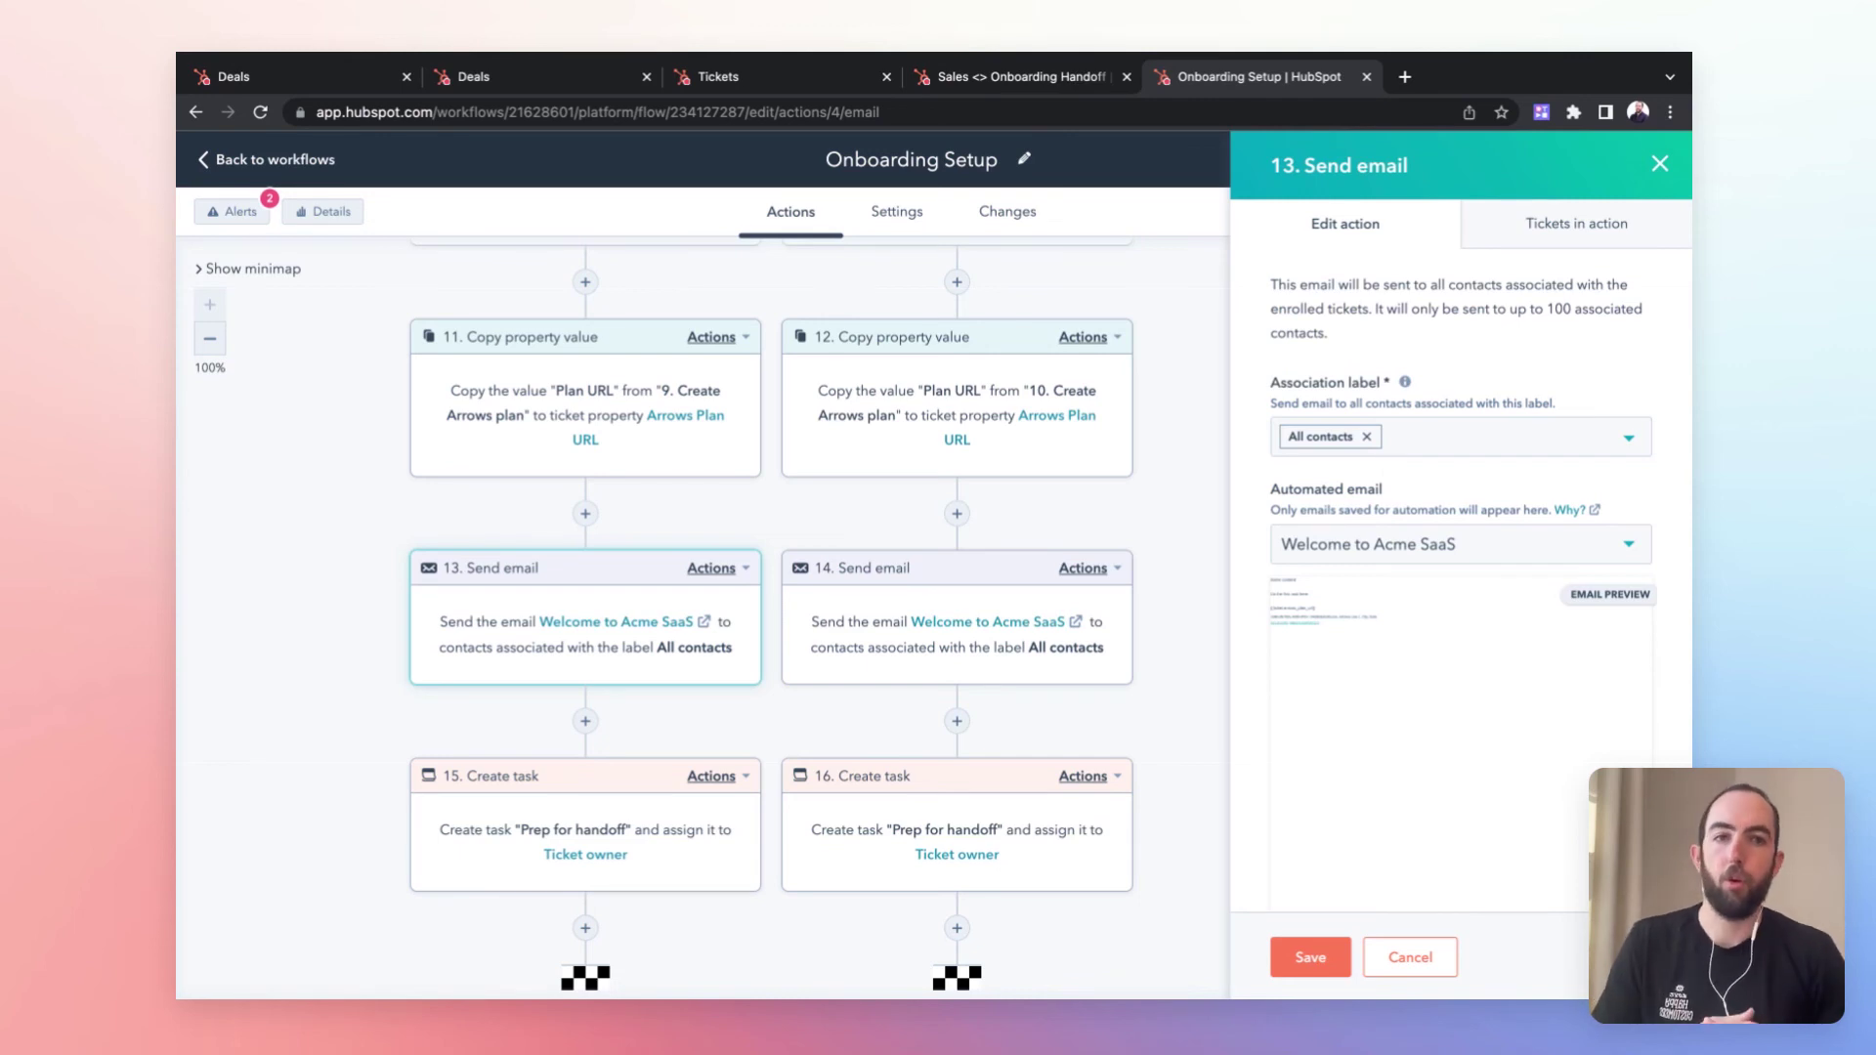
click(1660, 165)
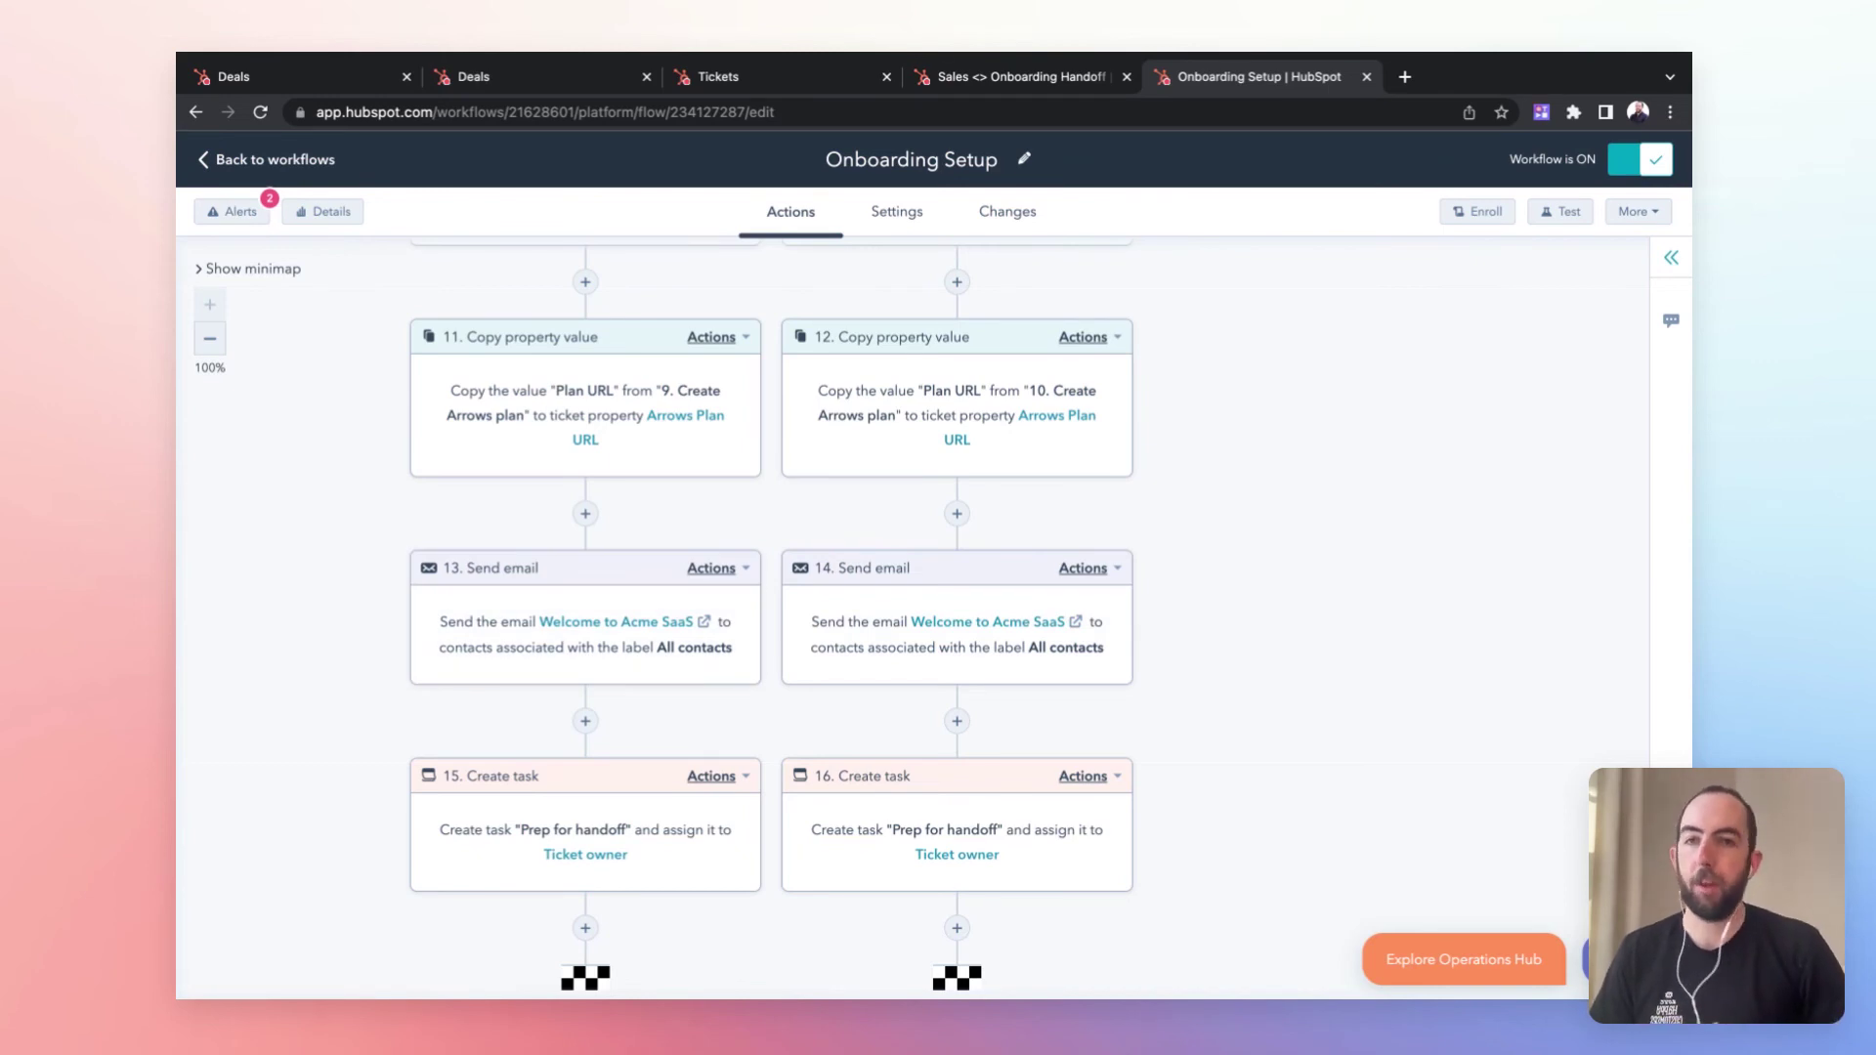
scroll(575, 645, down, 3)
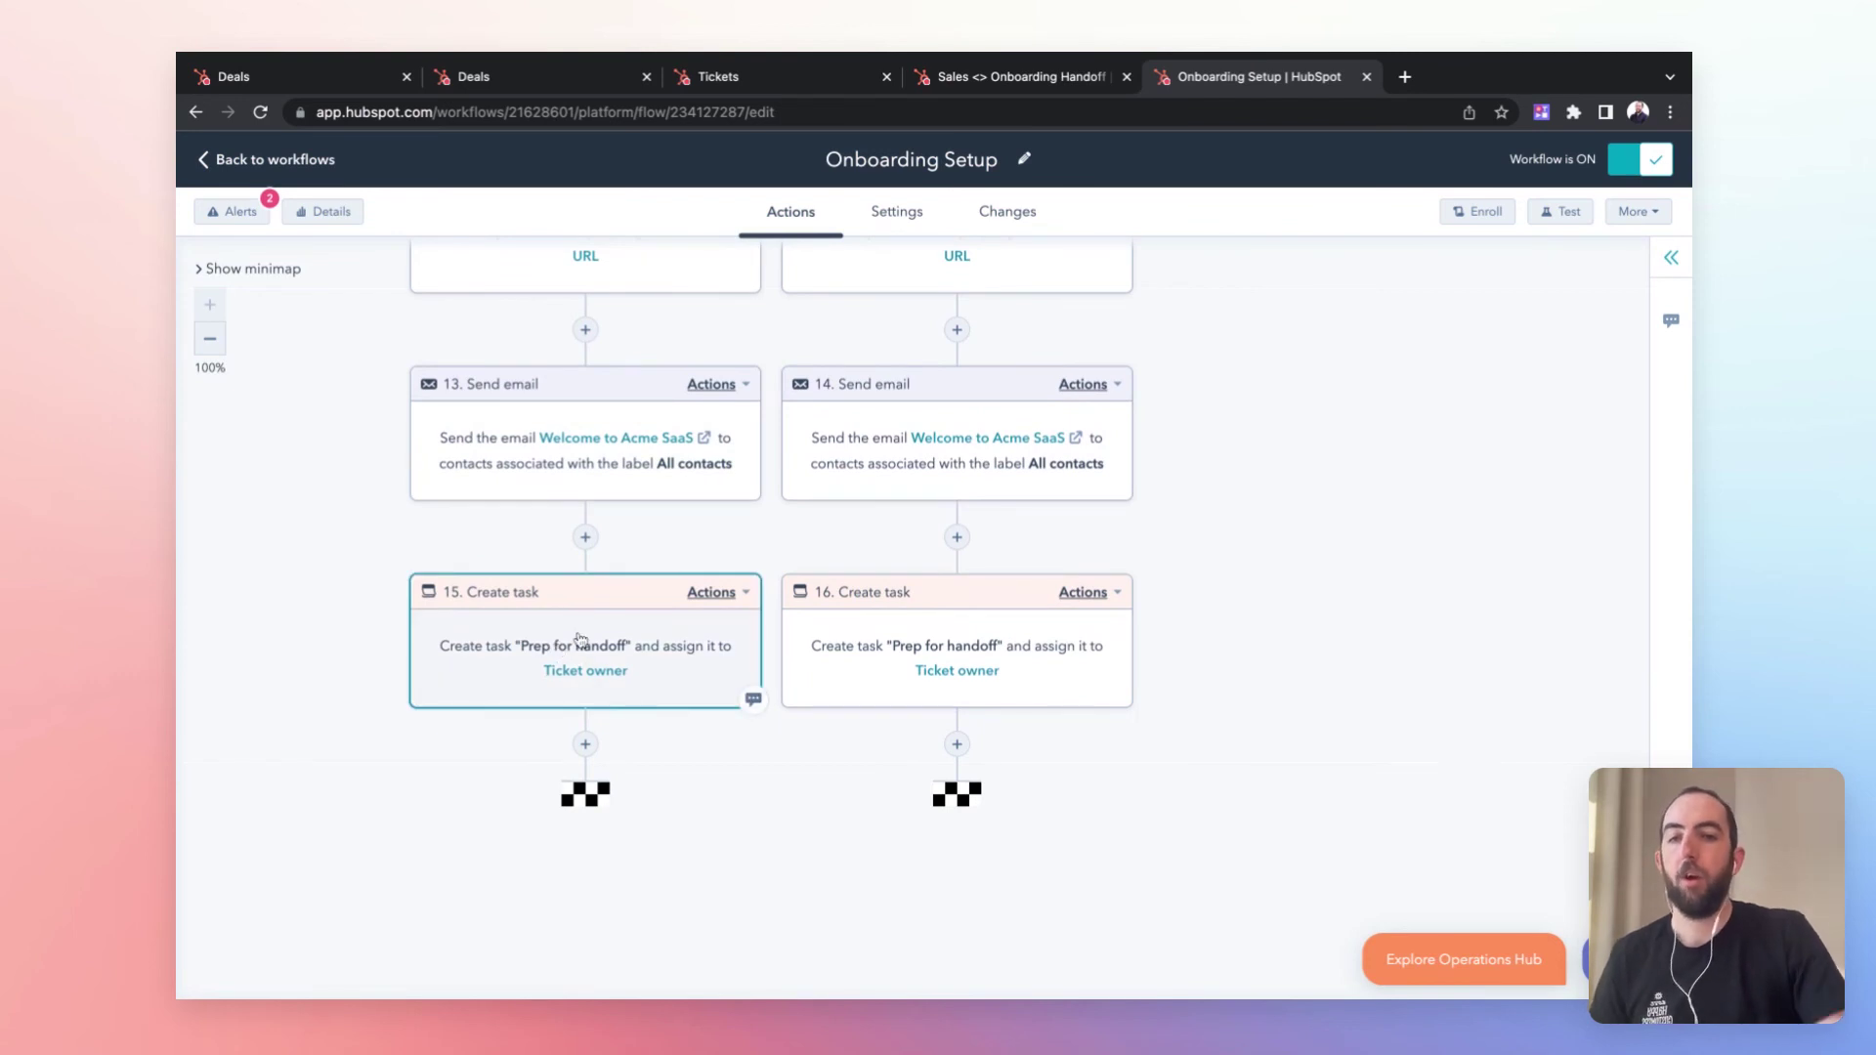
click(579, 640)
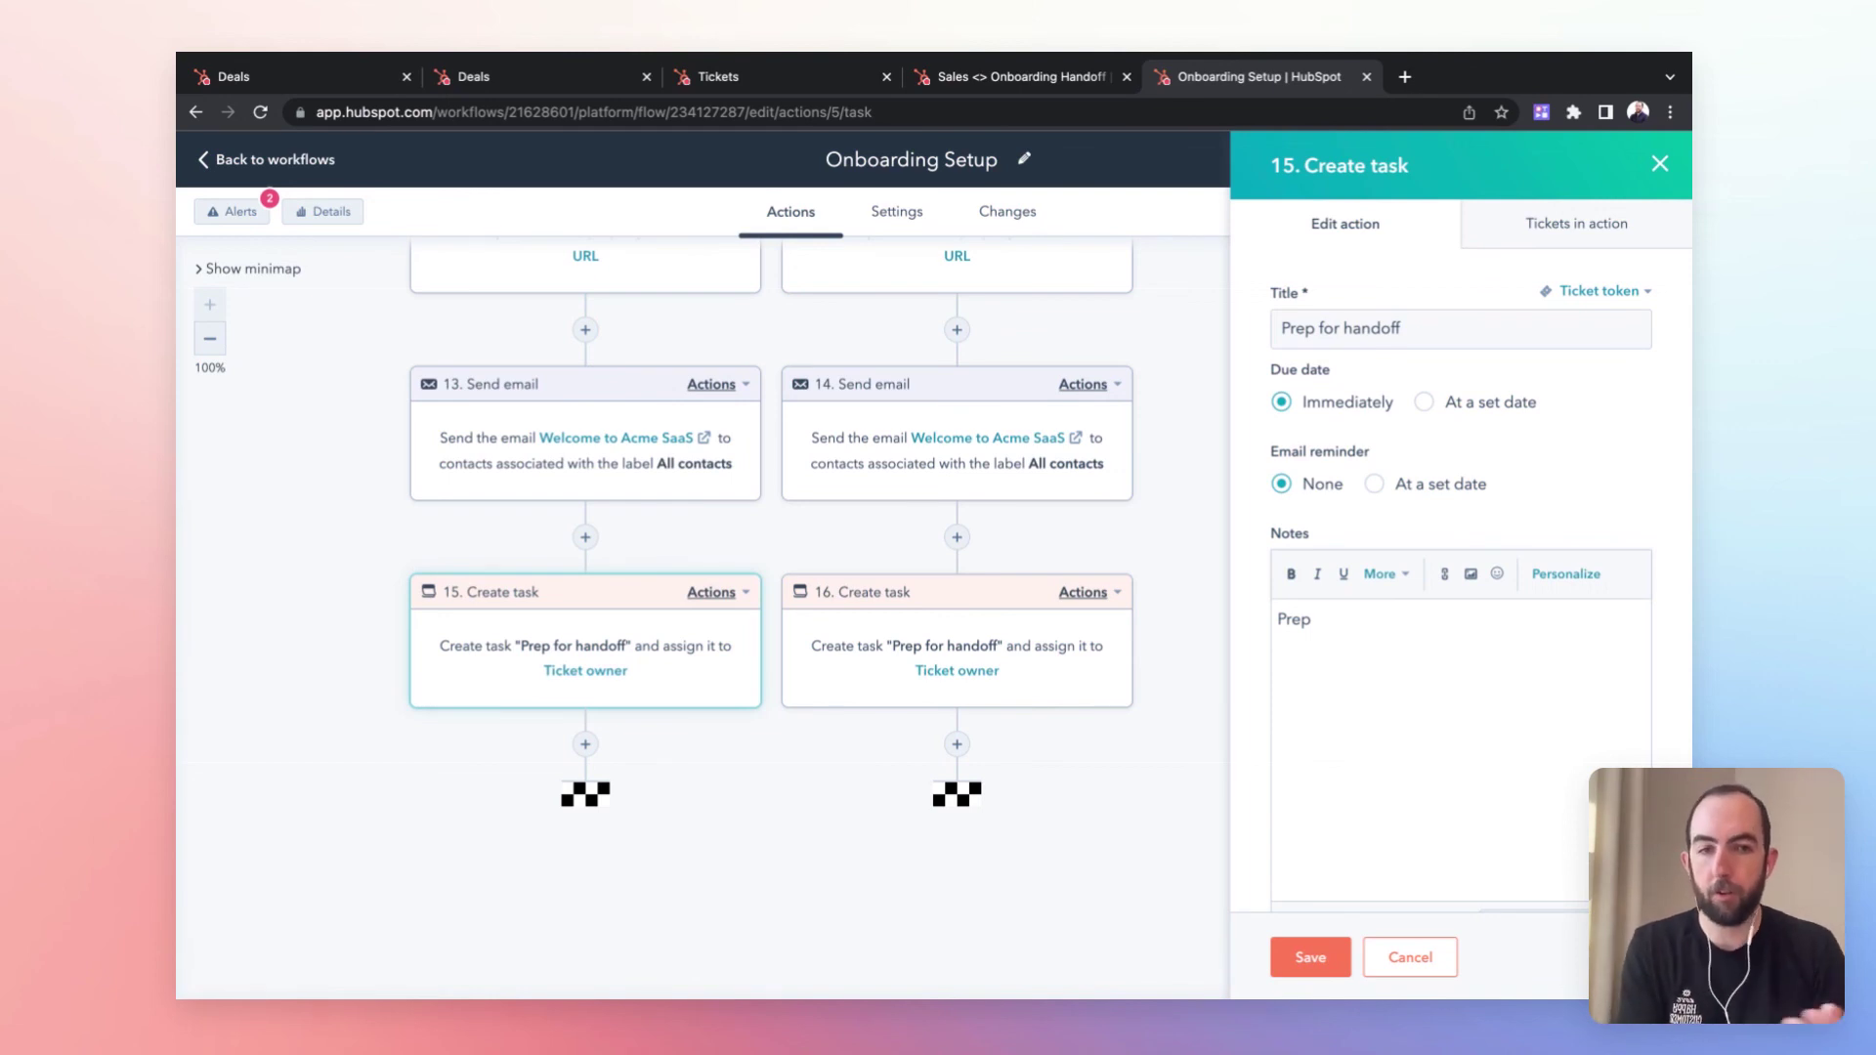
scroll(1379, 489, down, 1)
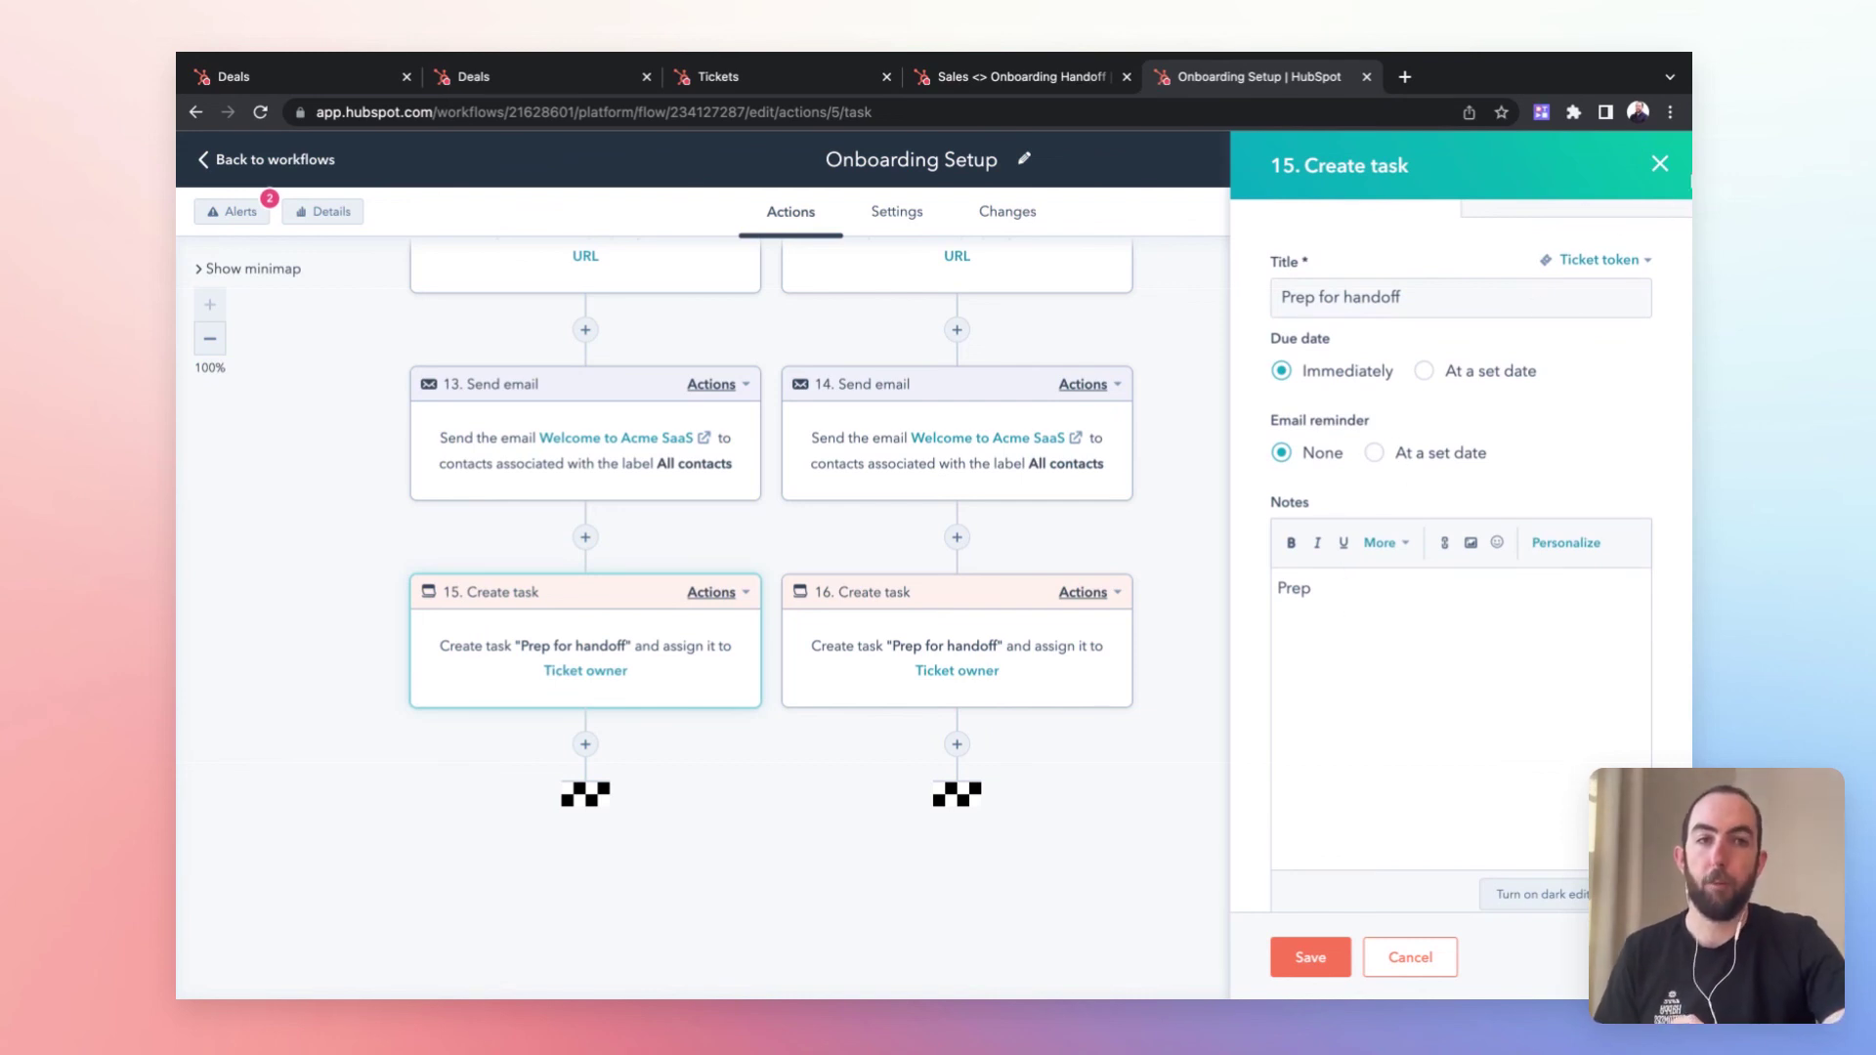
click(1660, 163)
scroll(1243, 522, up, 3)
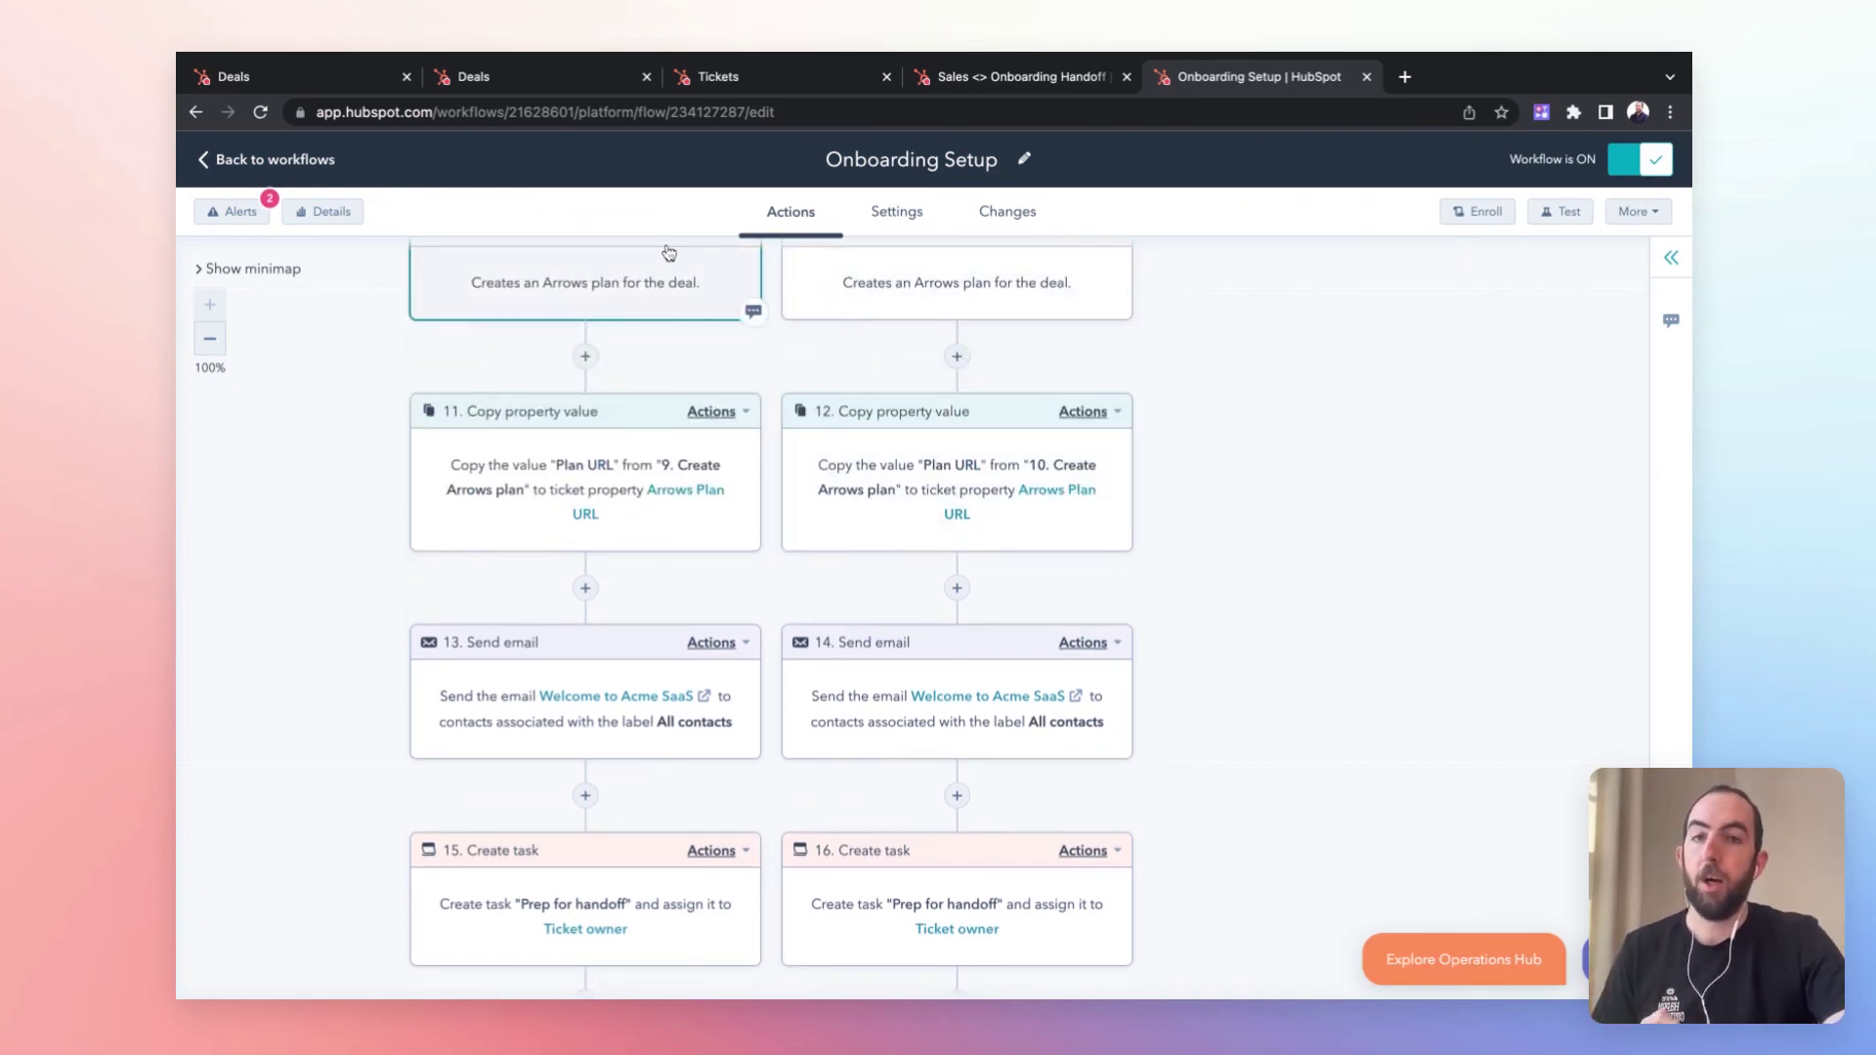
Open the Handoff Example ticket and review its renewal date 08/05/2023 and Enterprise persona.
click(723, 77)
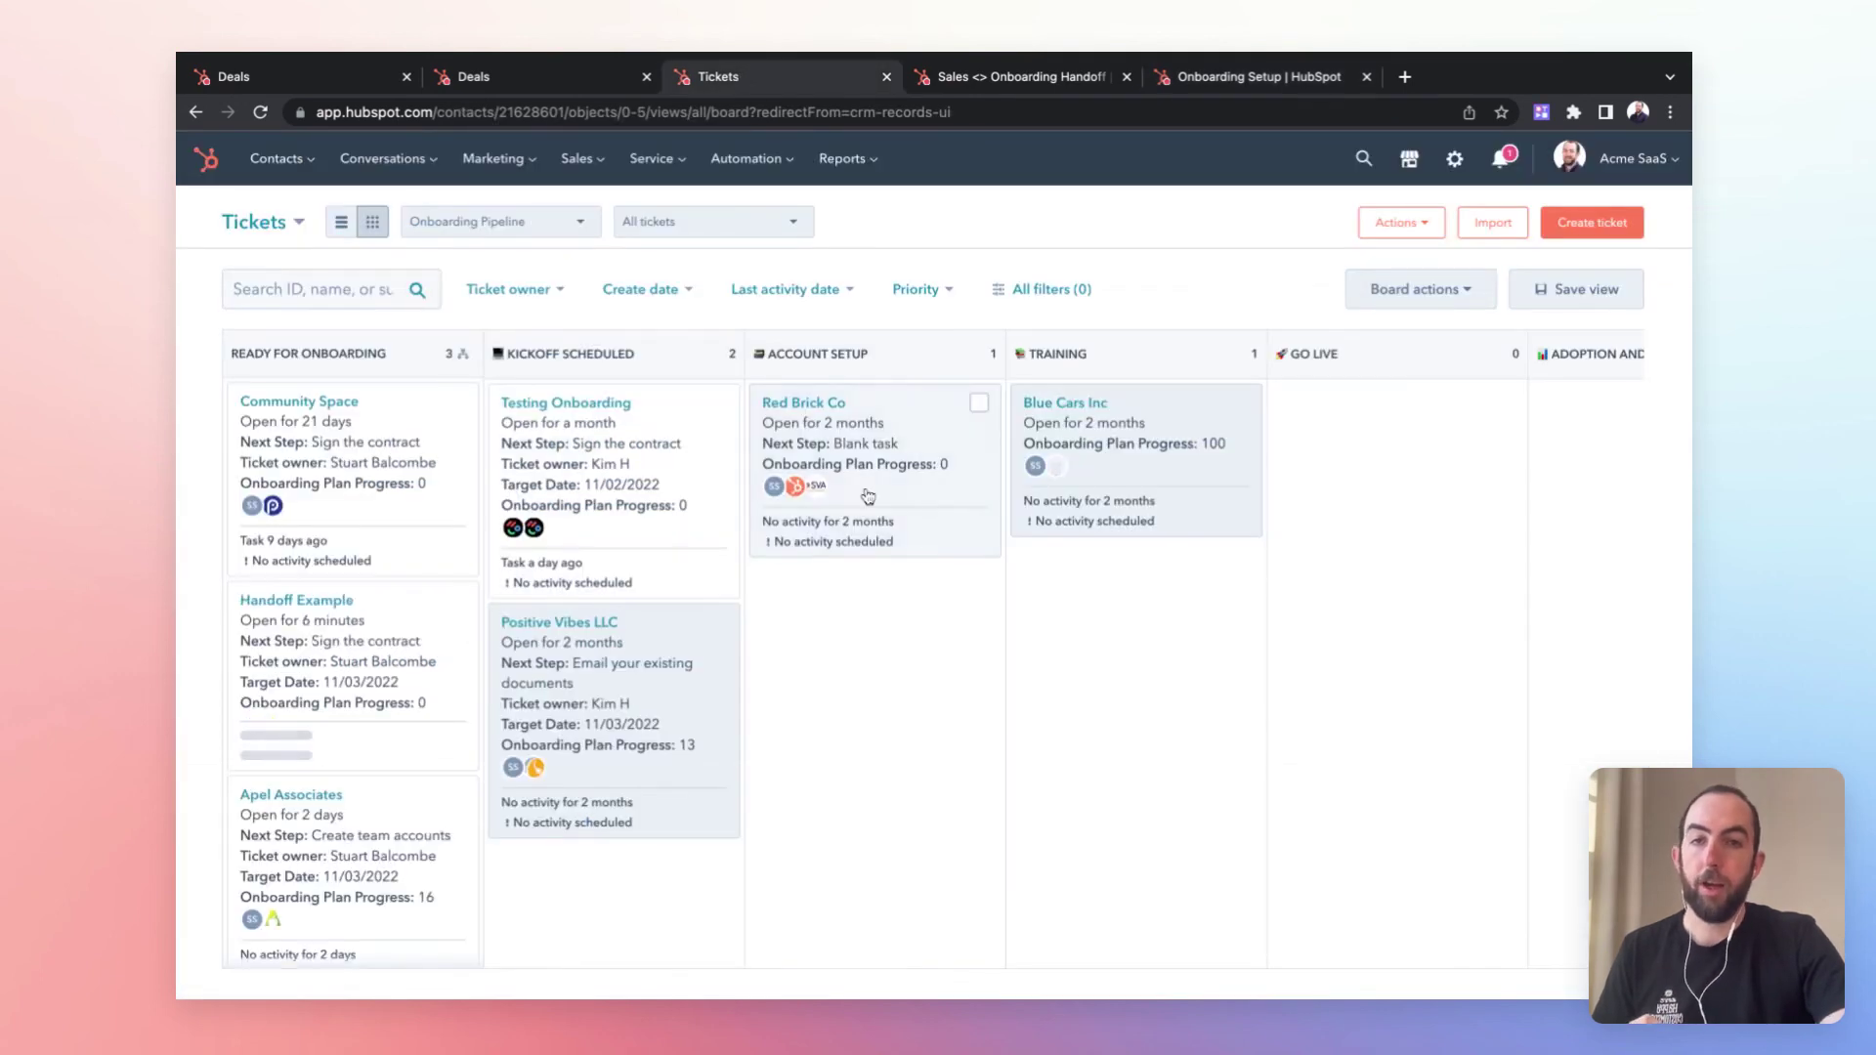
scroll(357, 750, down, 1)
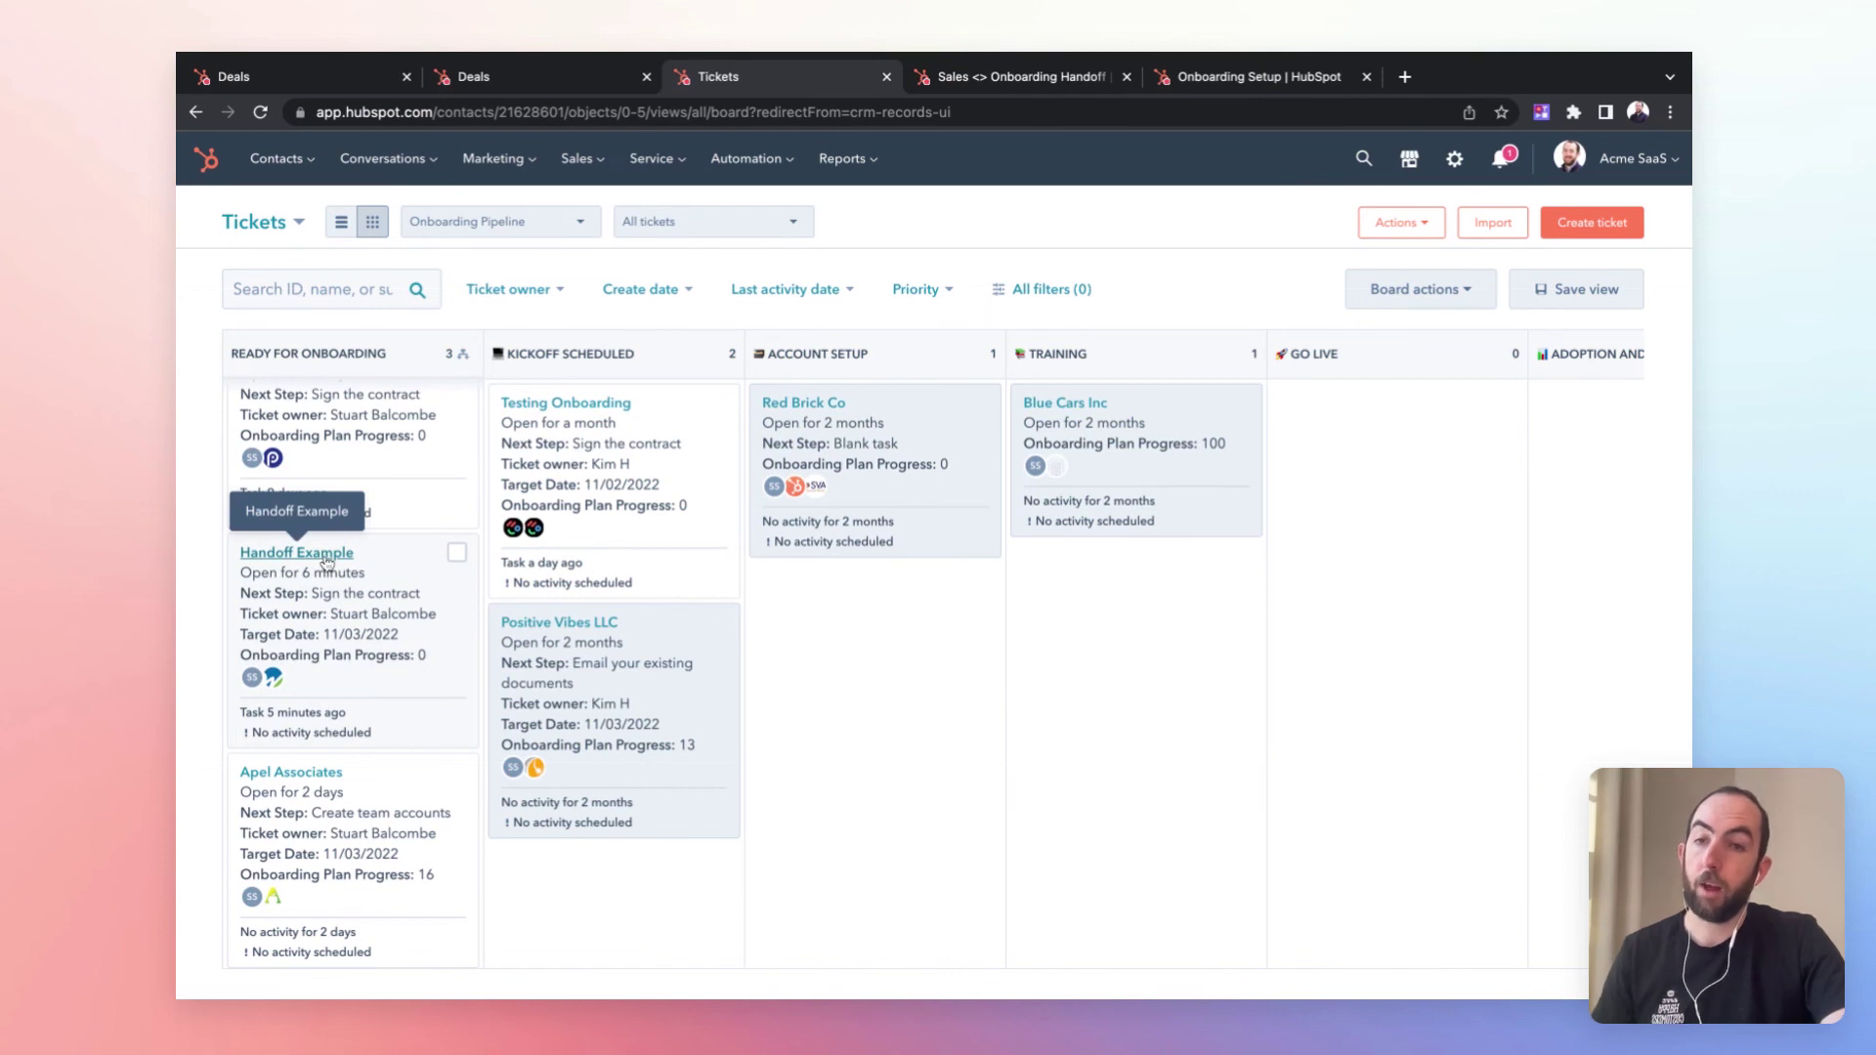
click(326, 559)
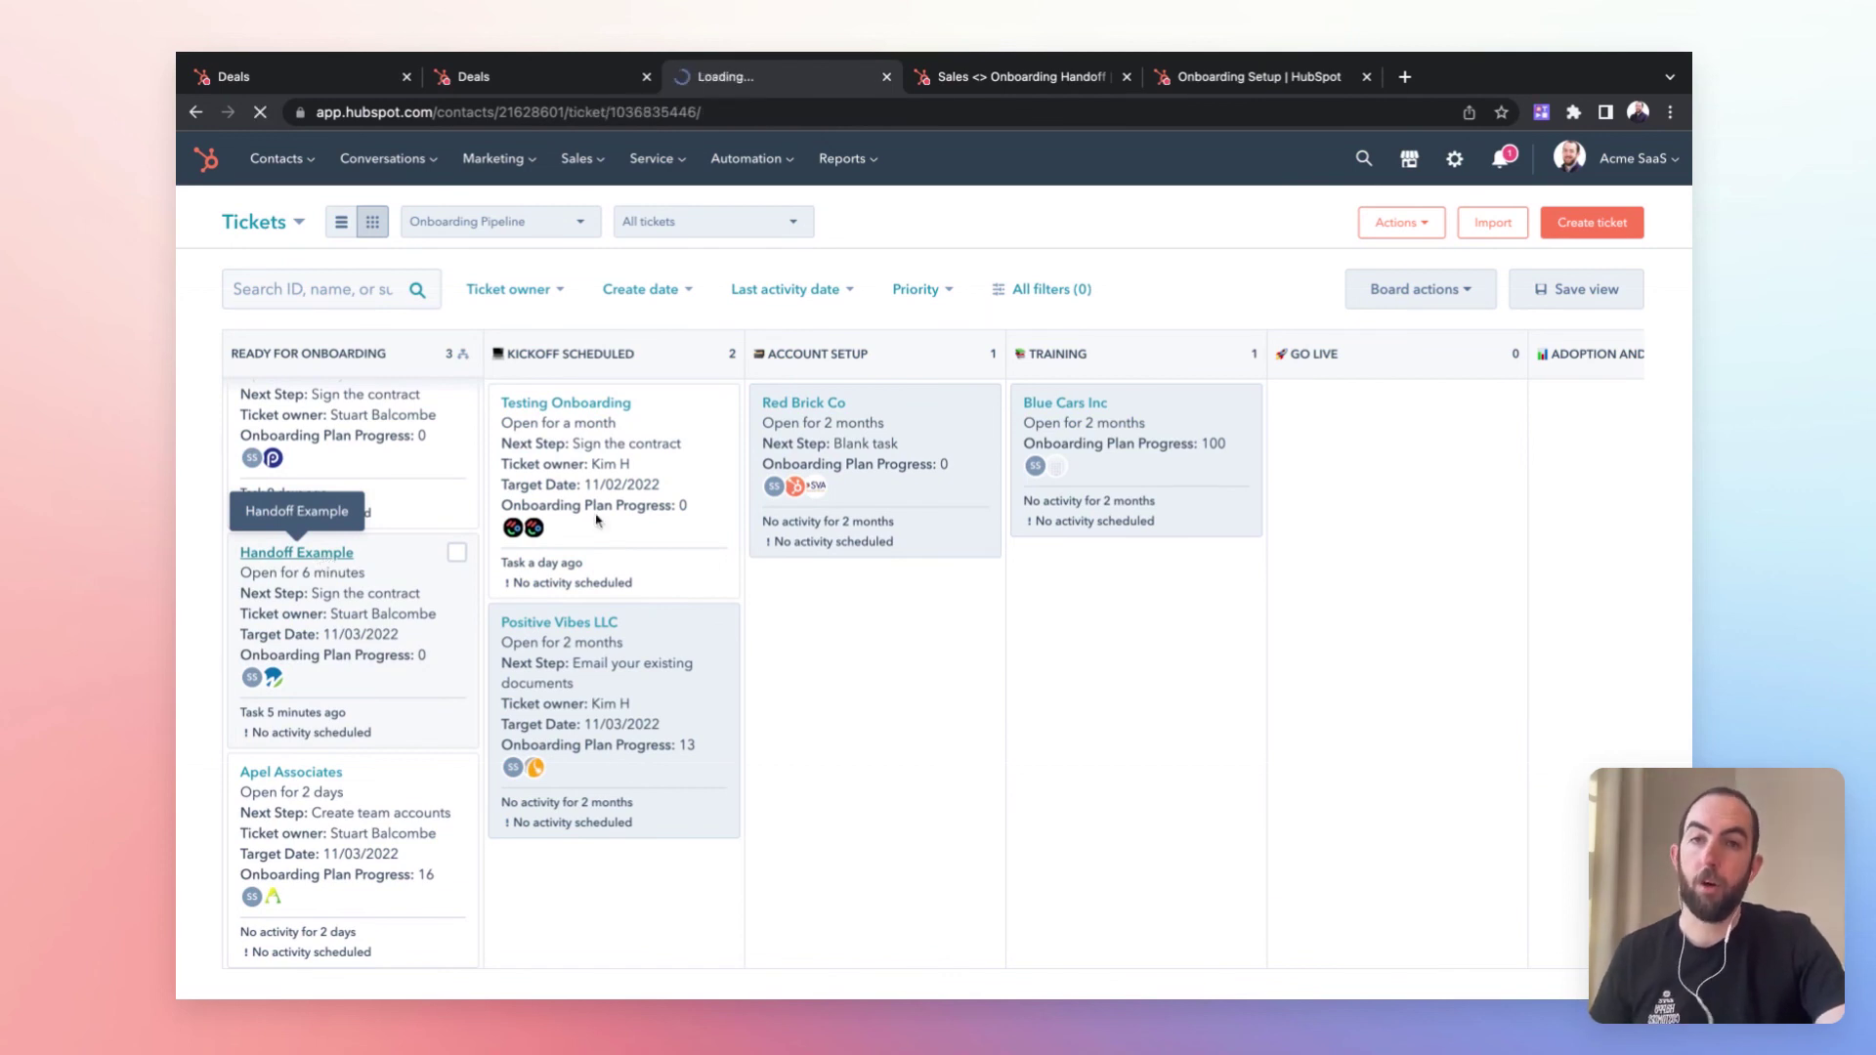
scroll(322, 645, down, 2)
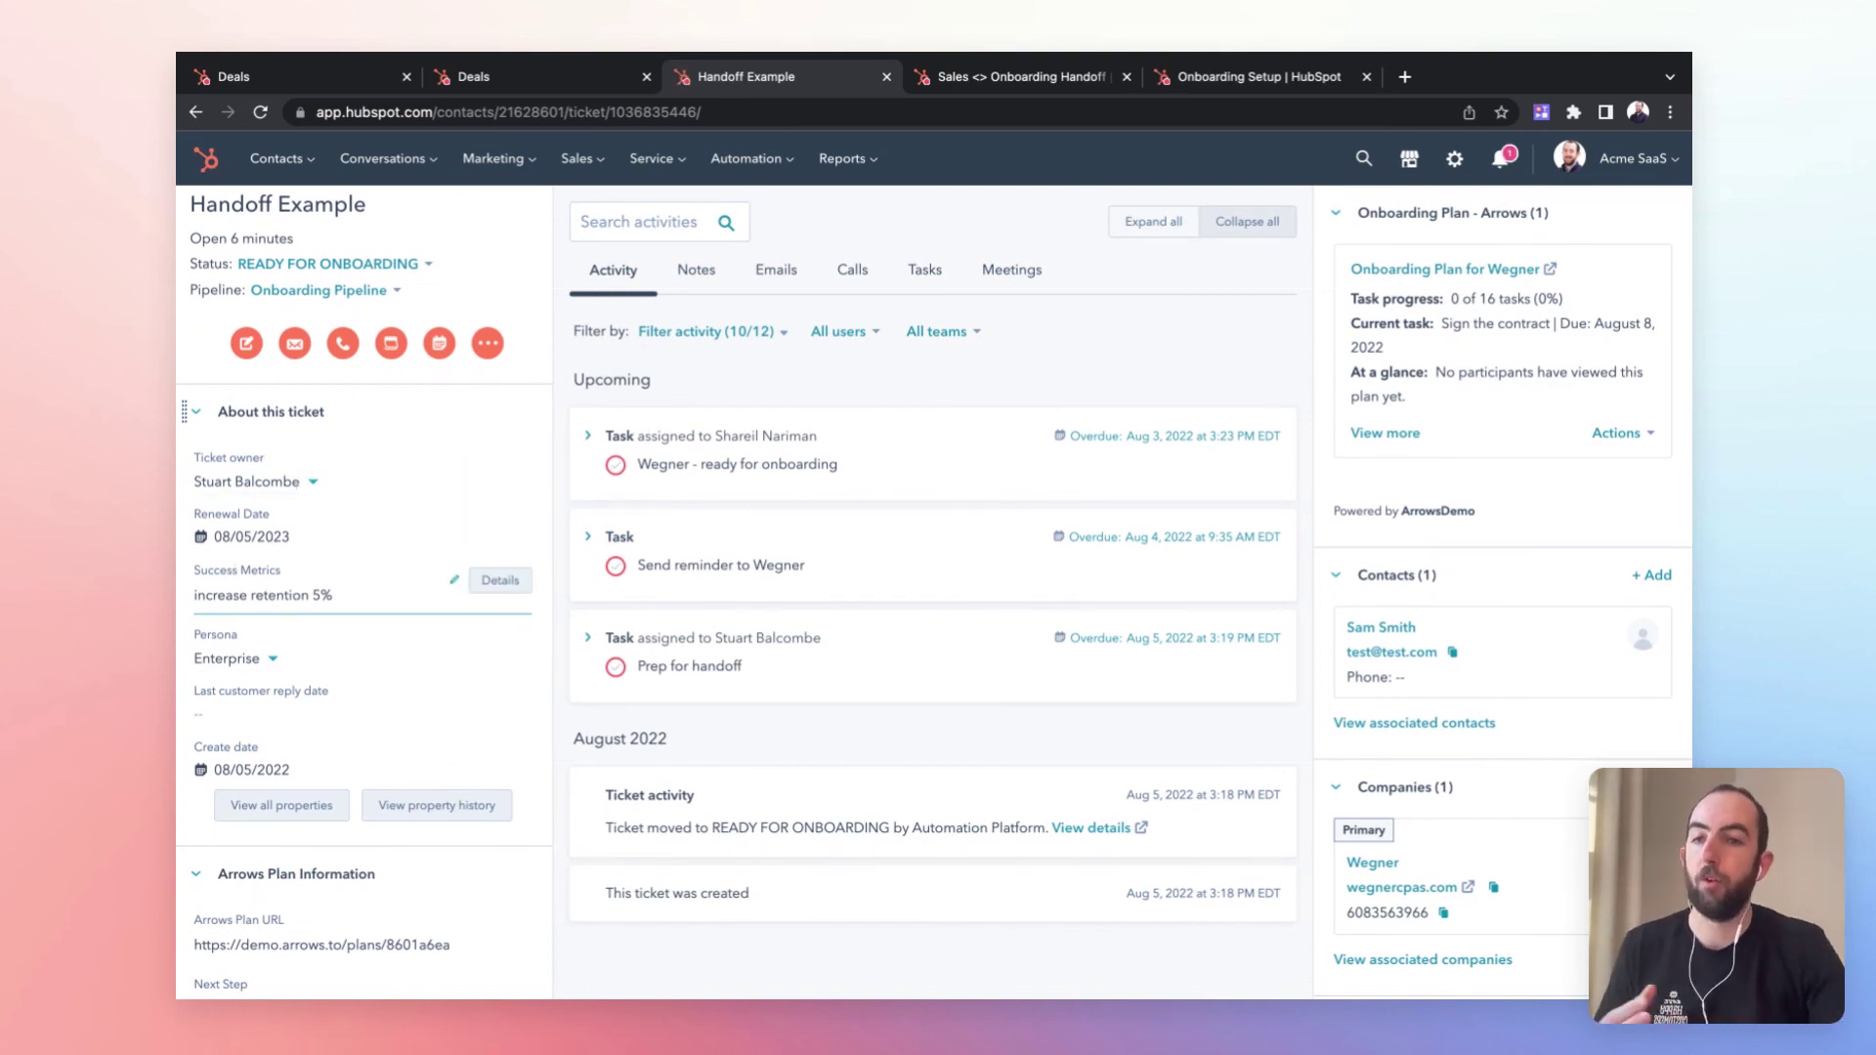
scroll(262, 655, down, 2)
scroll(262, 655, down, 4)
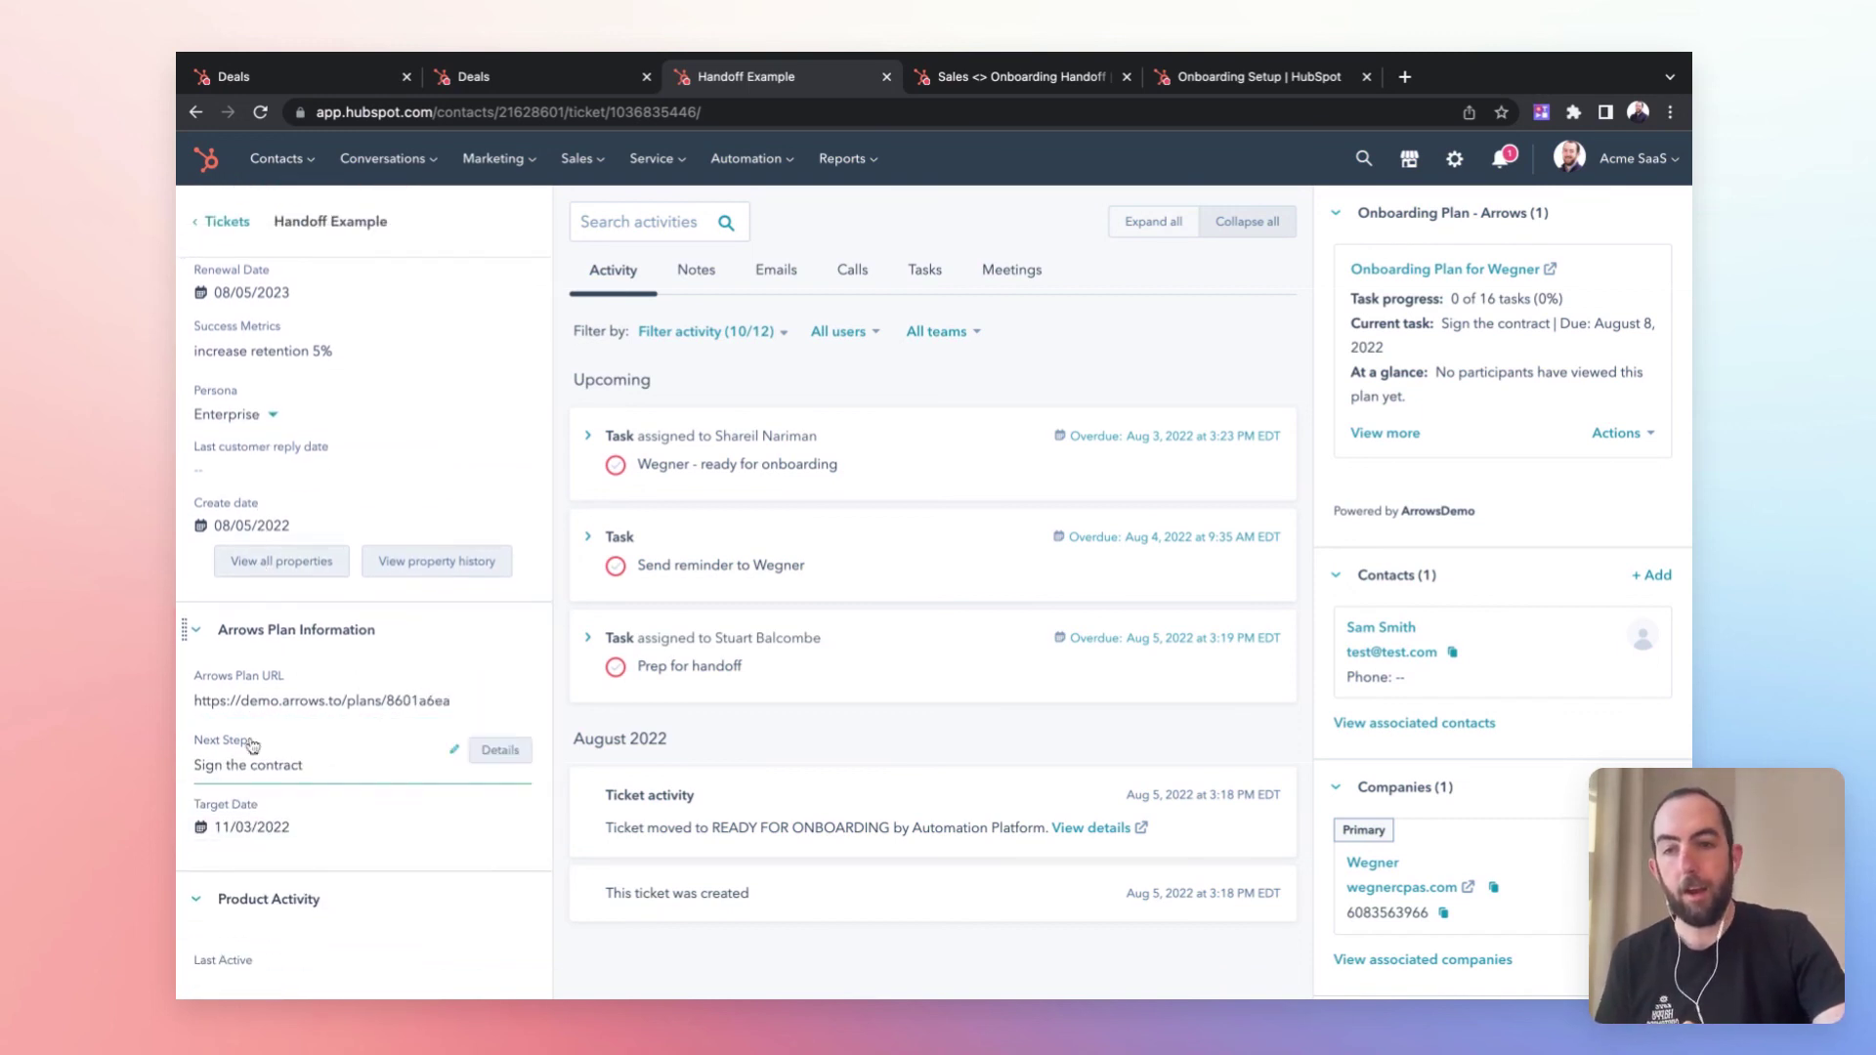
scroll(274, 762, down, 1)
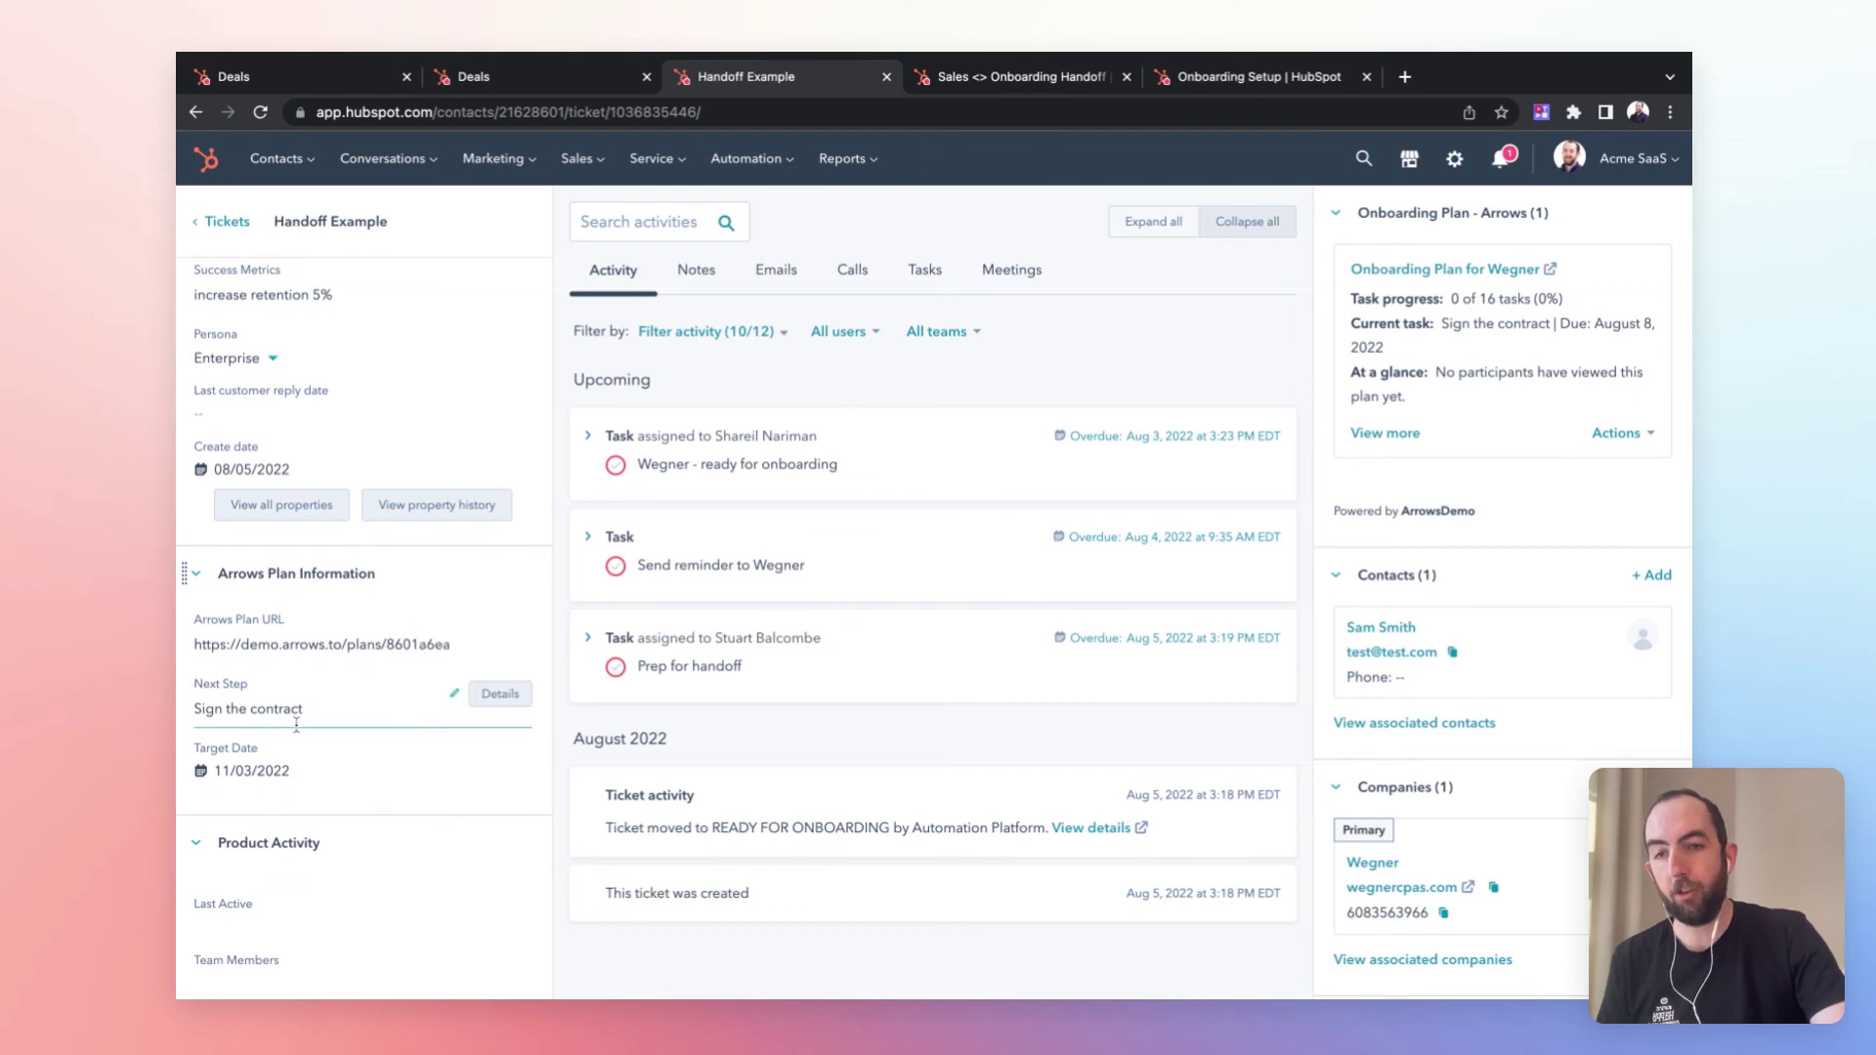
scroll(296, 724, down, 1)
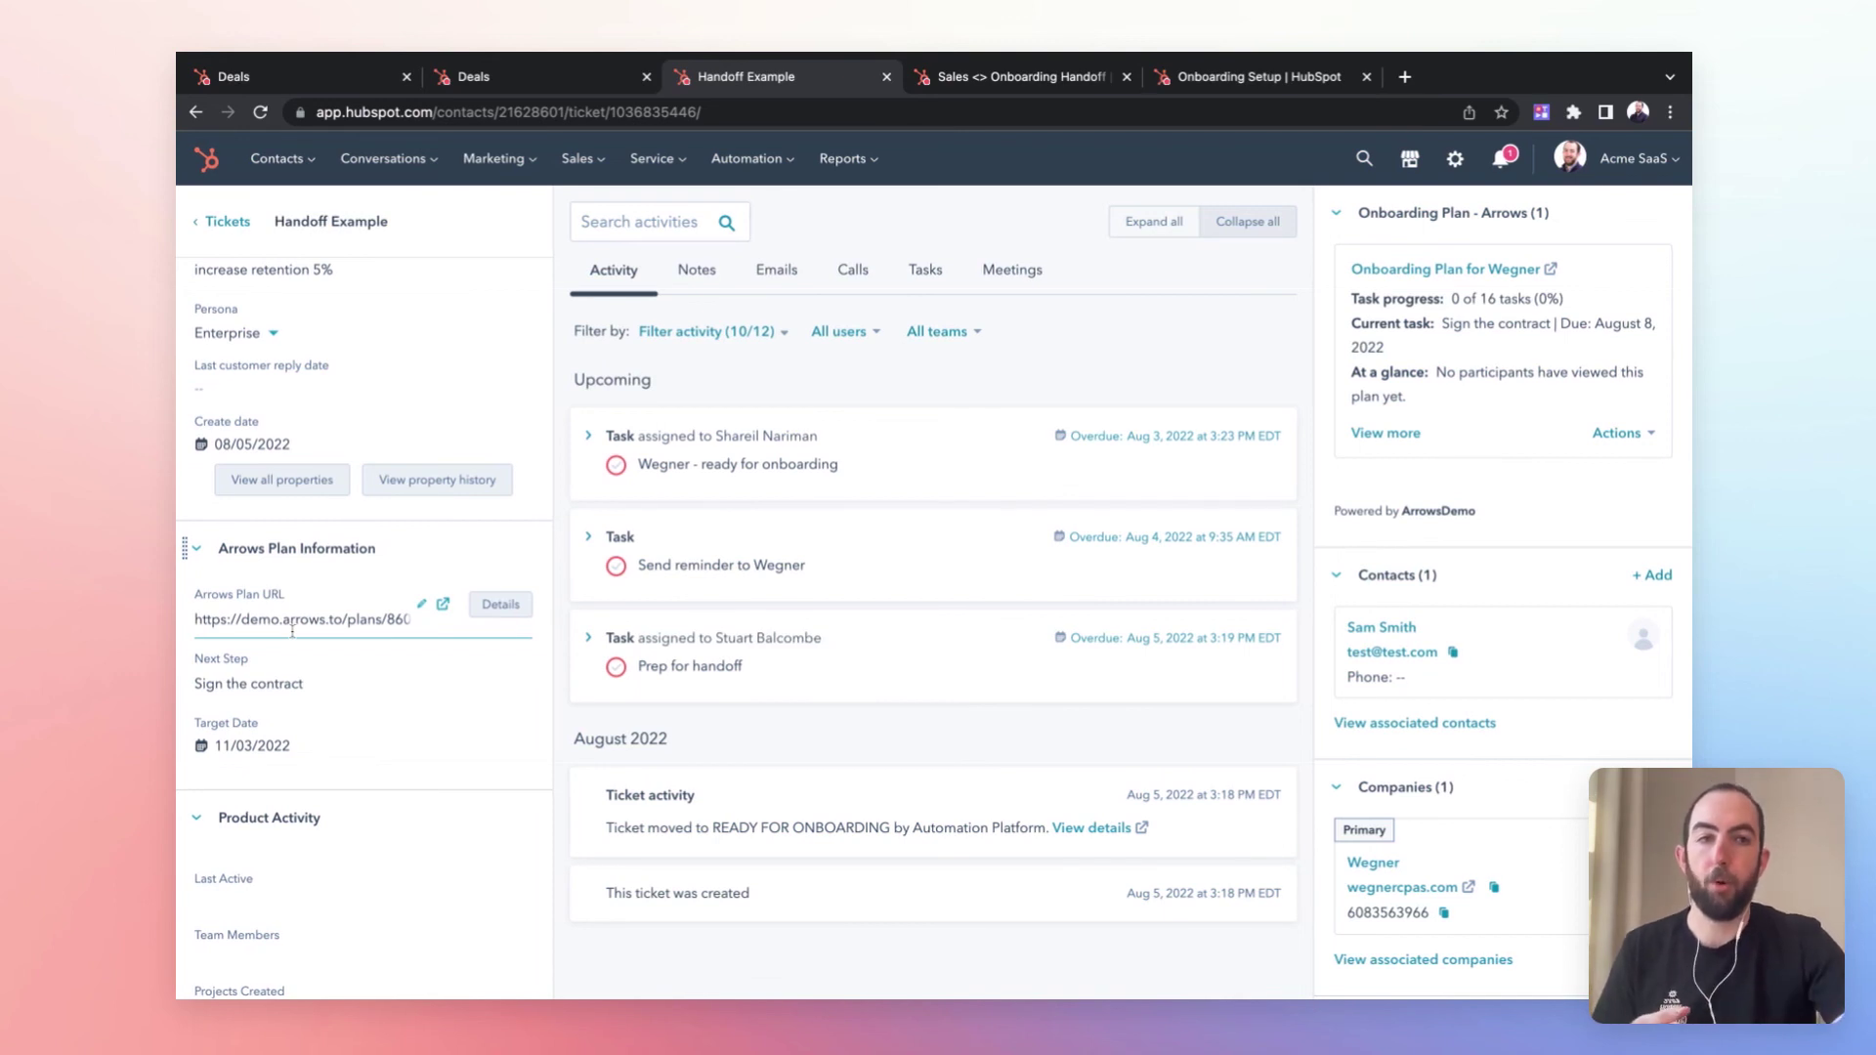
scroll(293, 632, up, 5)
scroll(293, 635, up, 1)
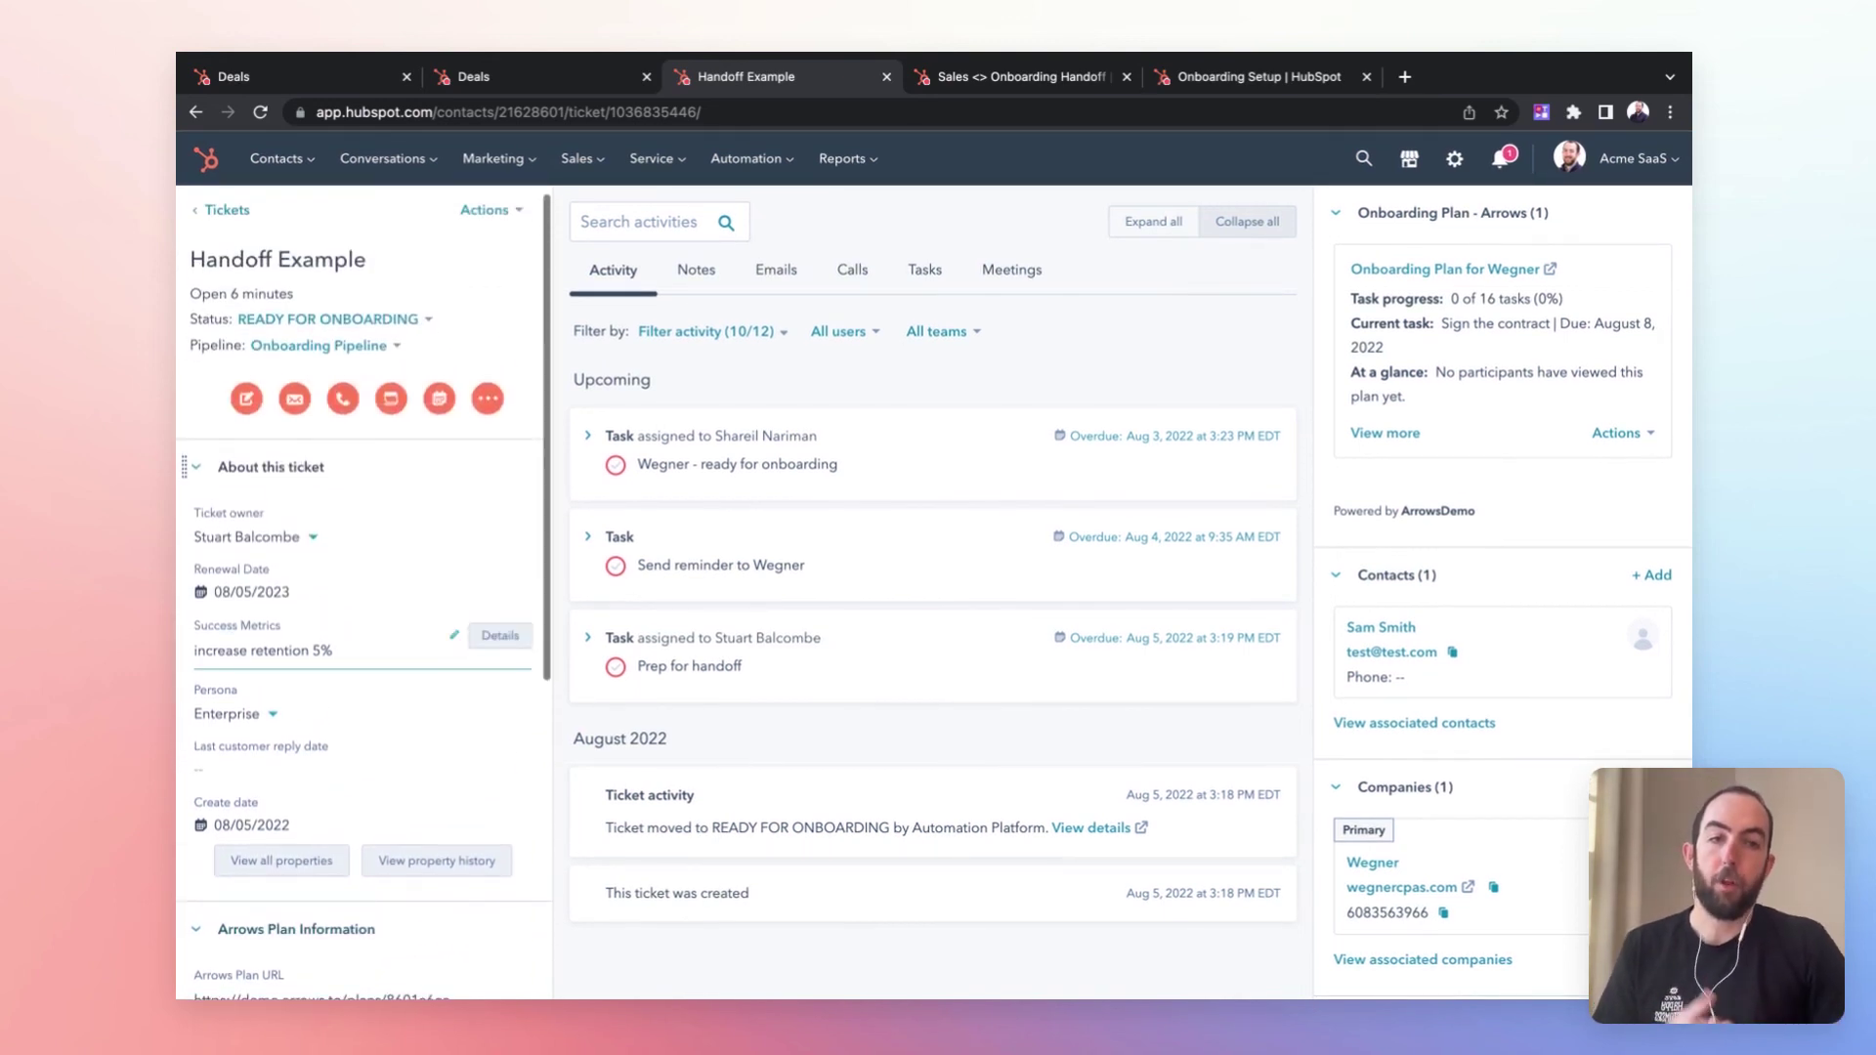